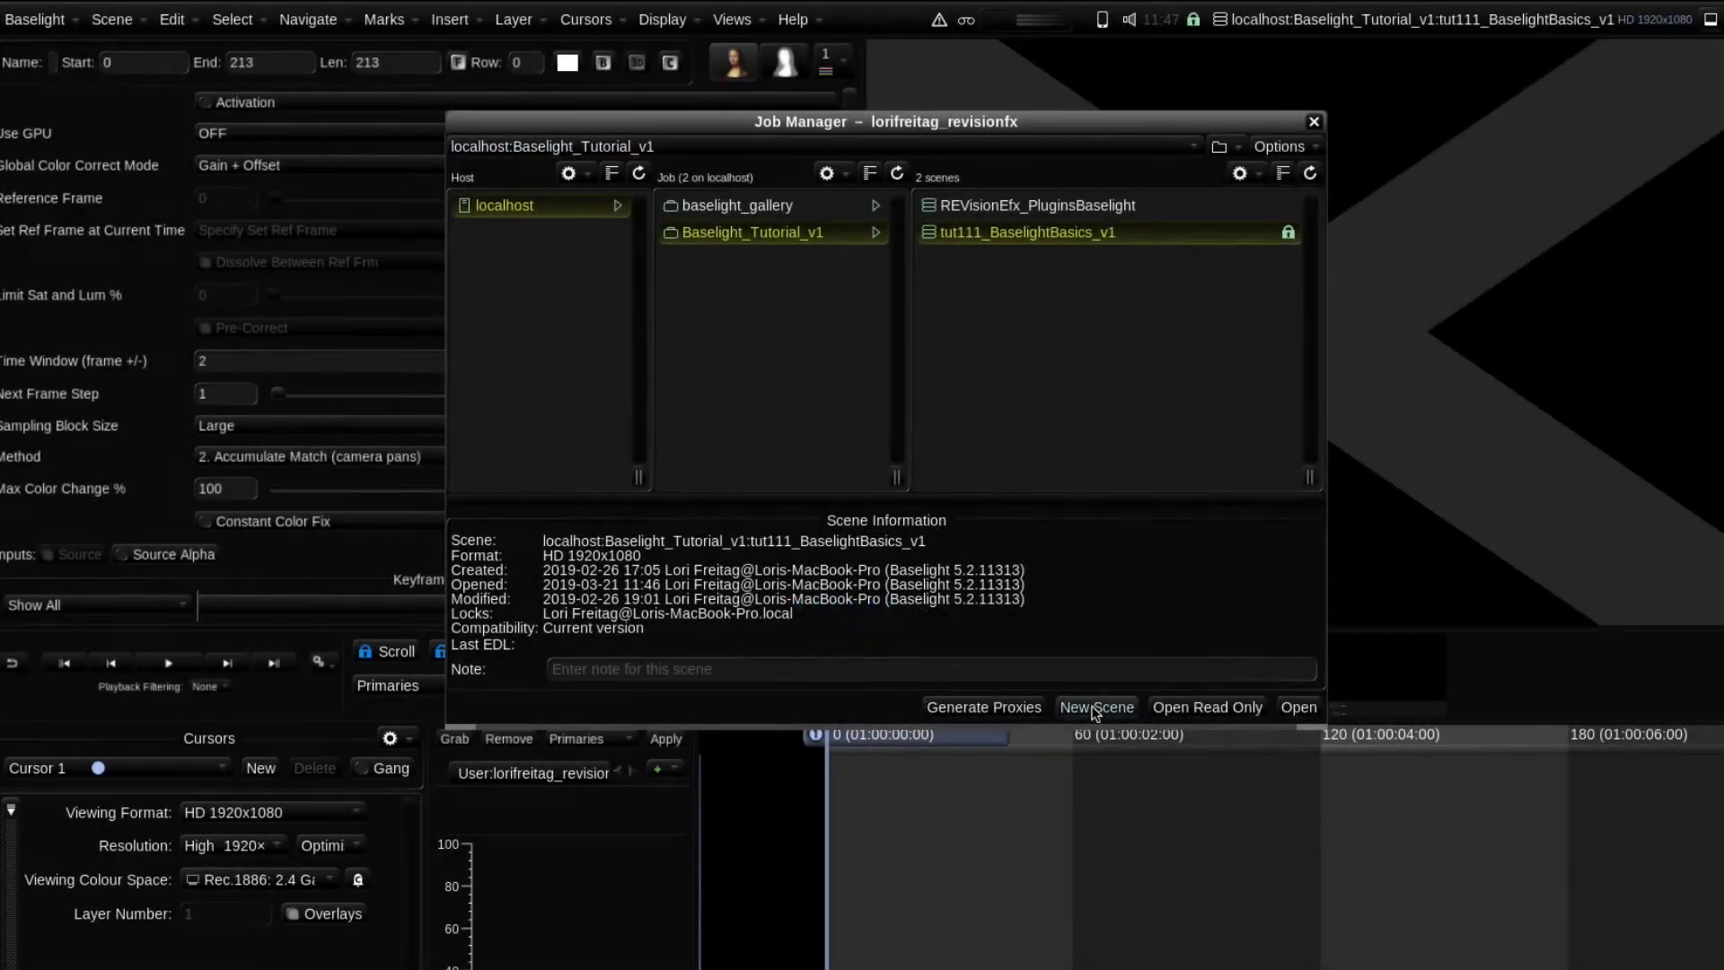
Step: Name the new scene tut0111_REVisPluginsBaselight_v1, keeping HD 1920x1080 at 29.97p
left_click(1092, 708)
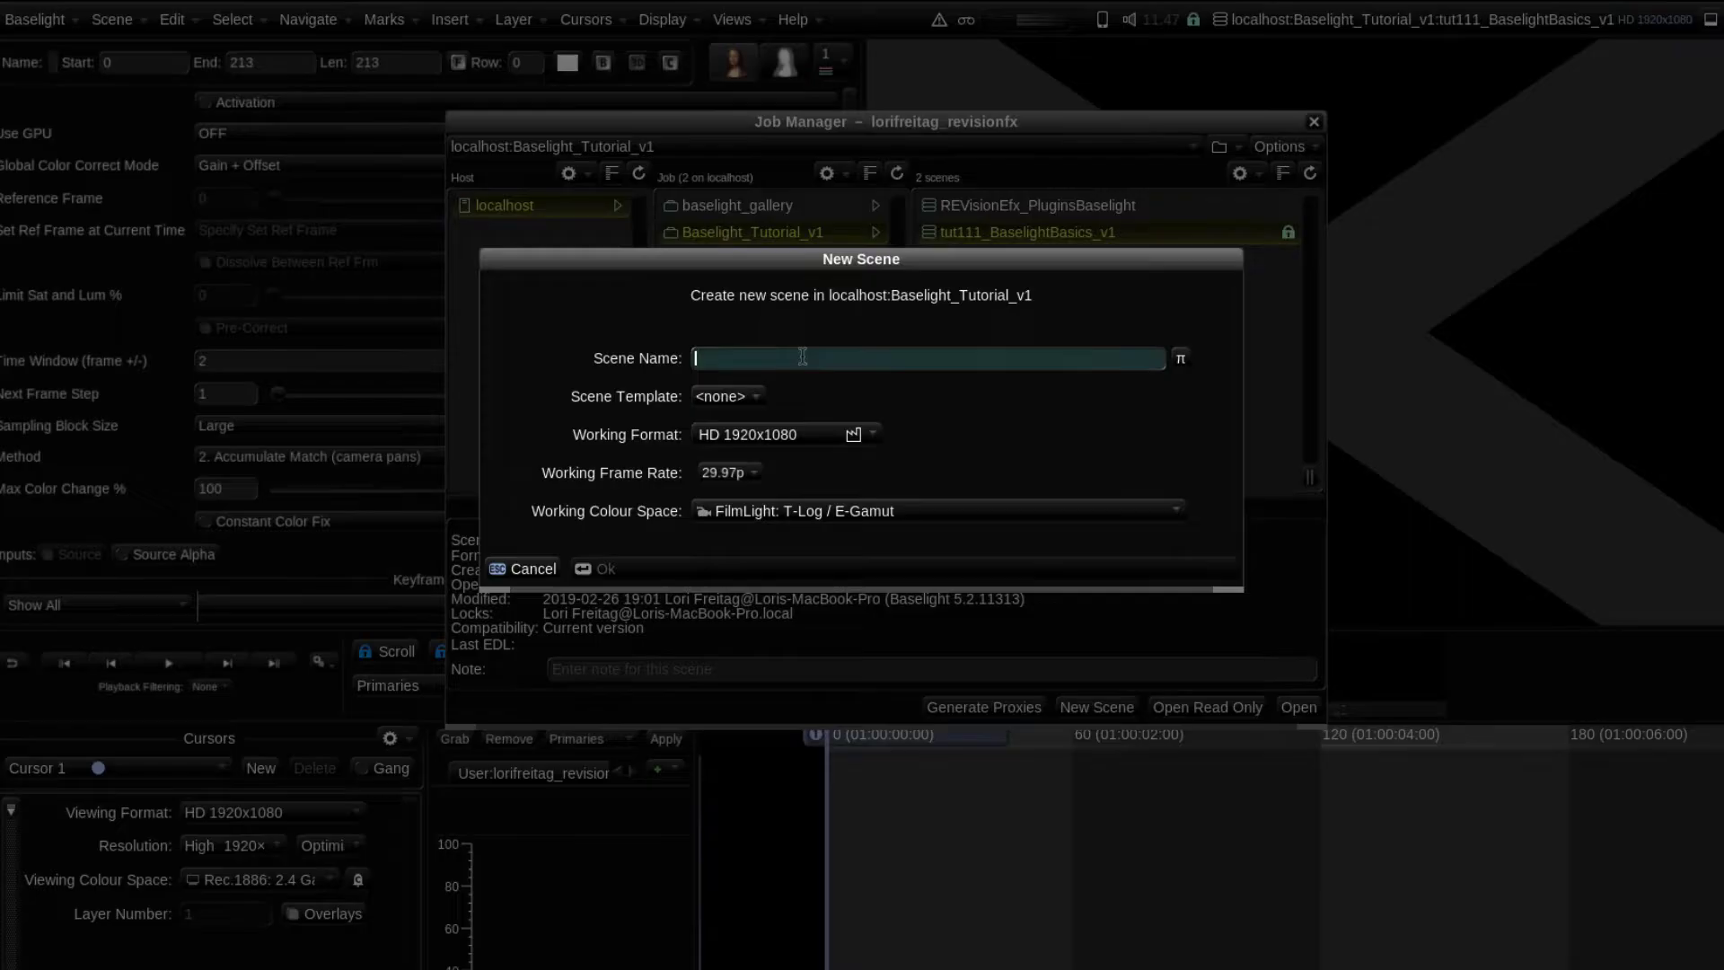
type("tut")
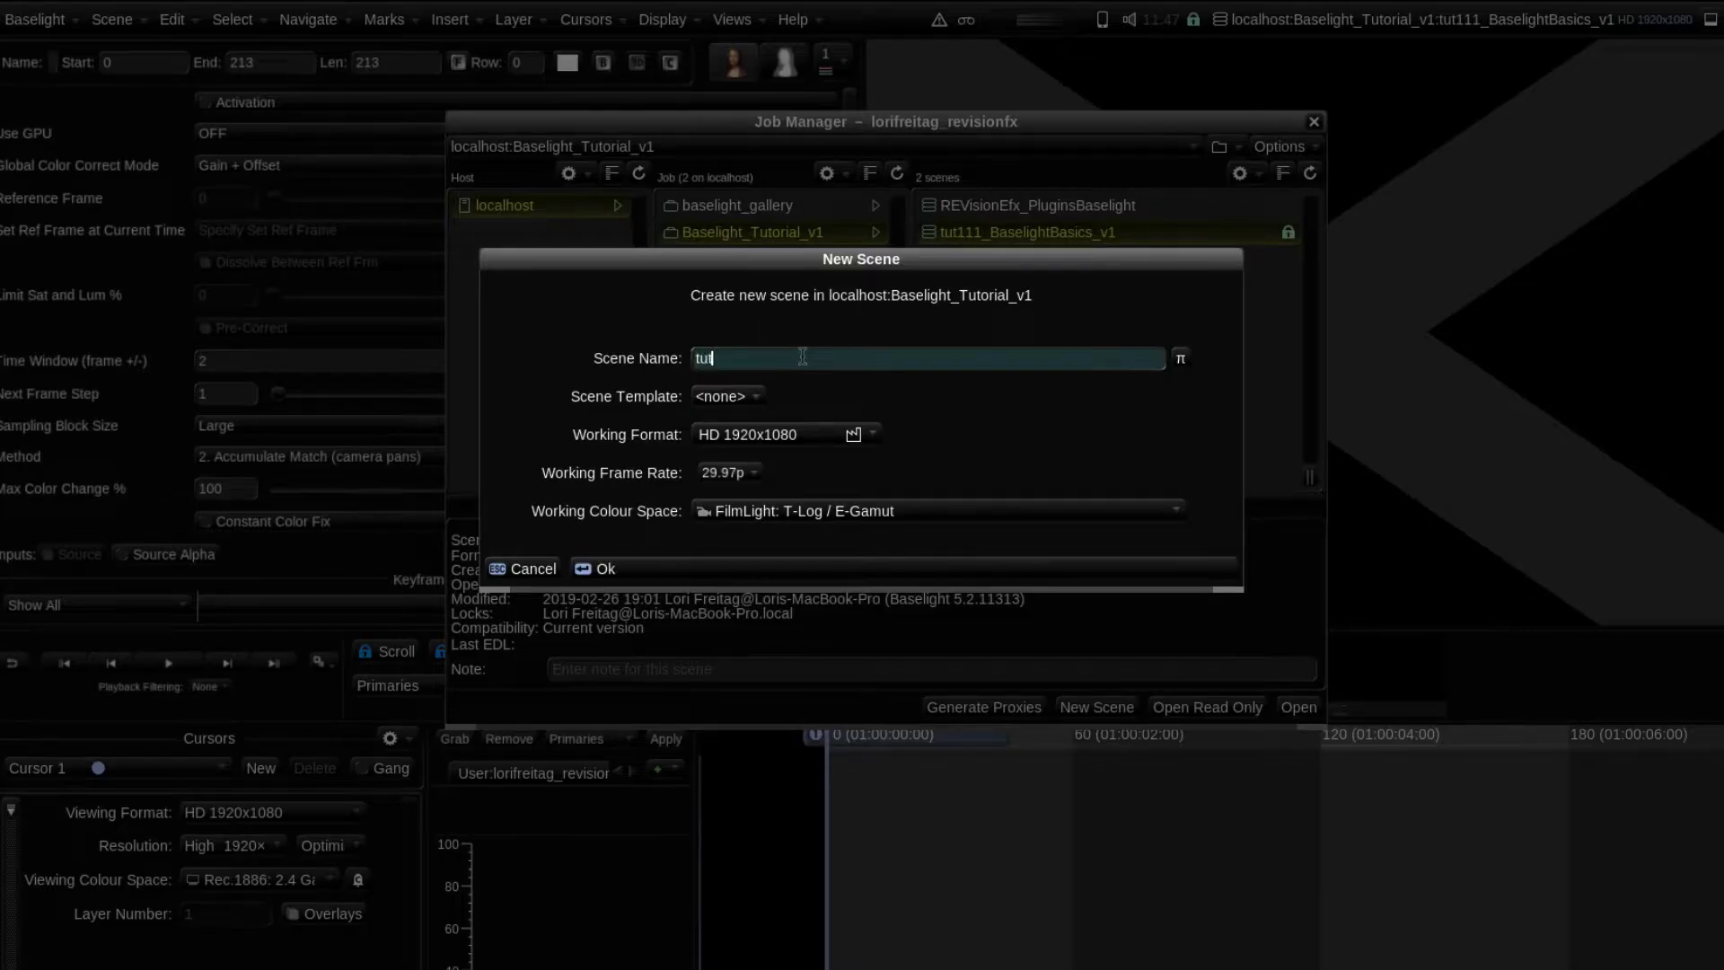
type("0111_REVisPluginsBaselight_v1")
left_click(782, 436)
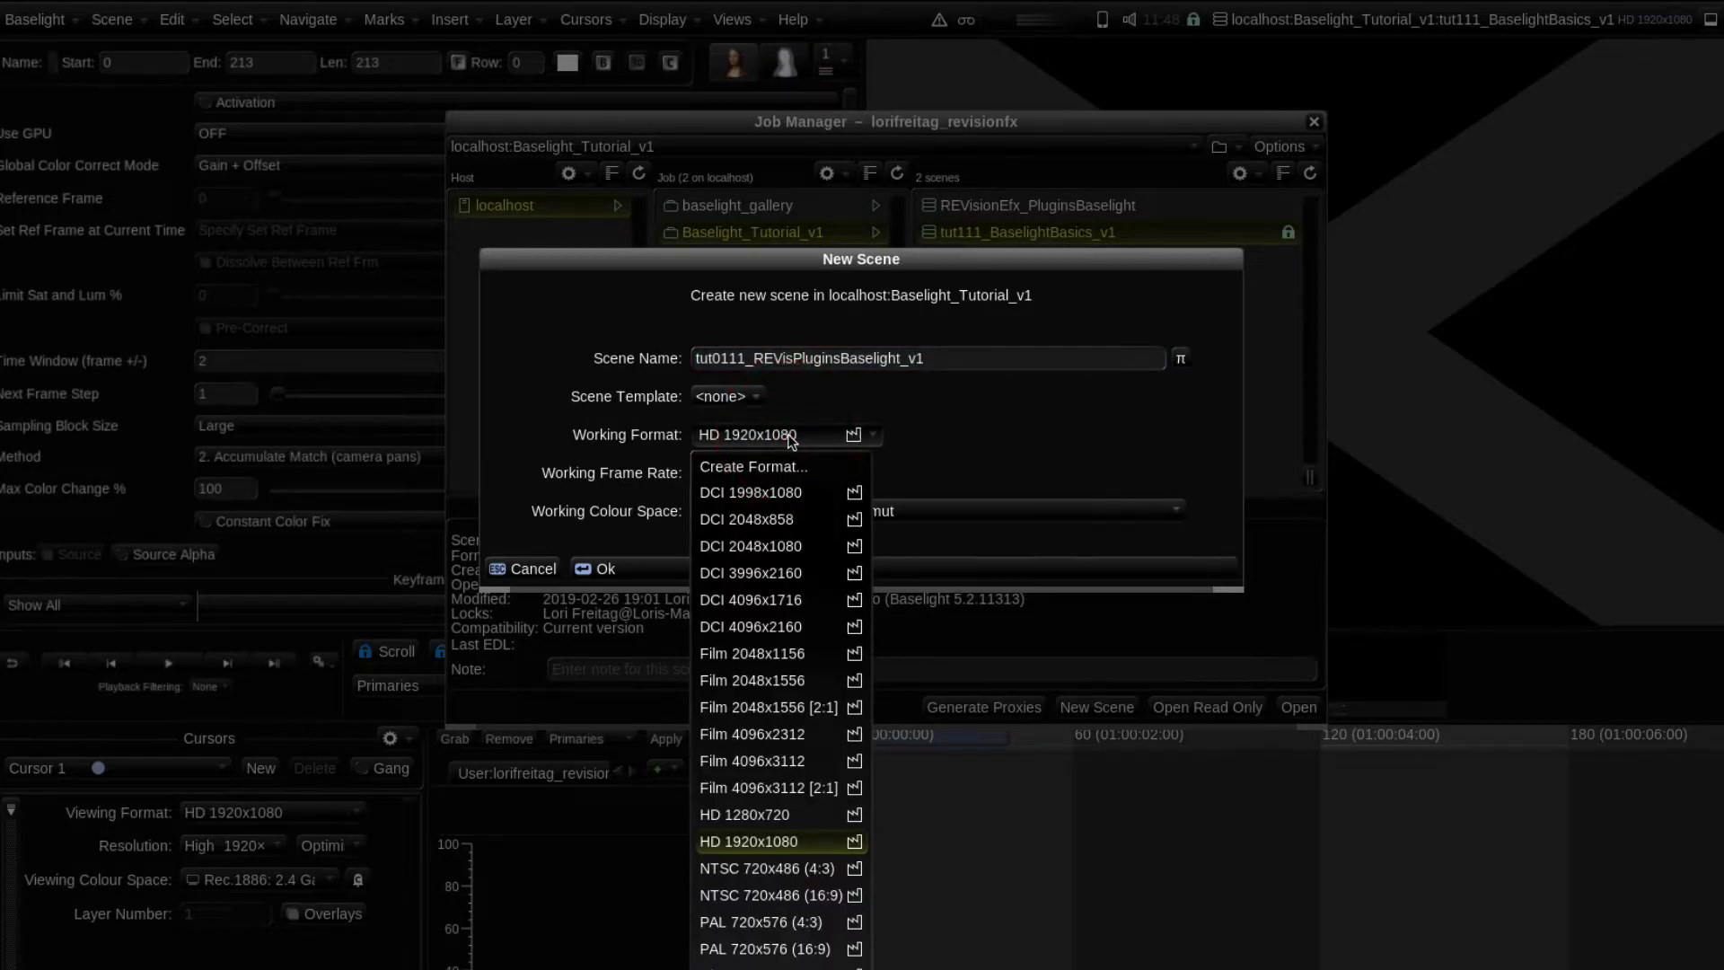
left_click(743, 842)
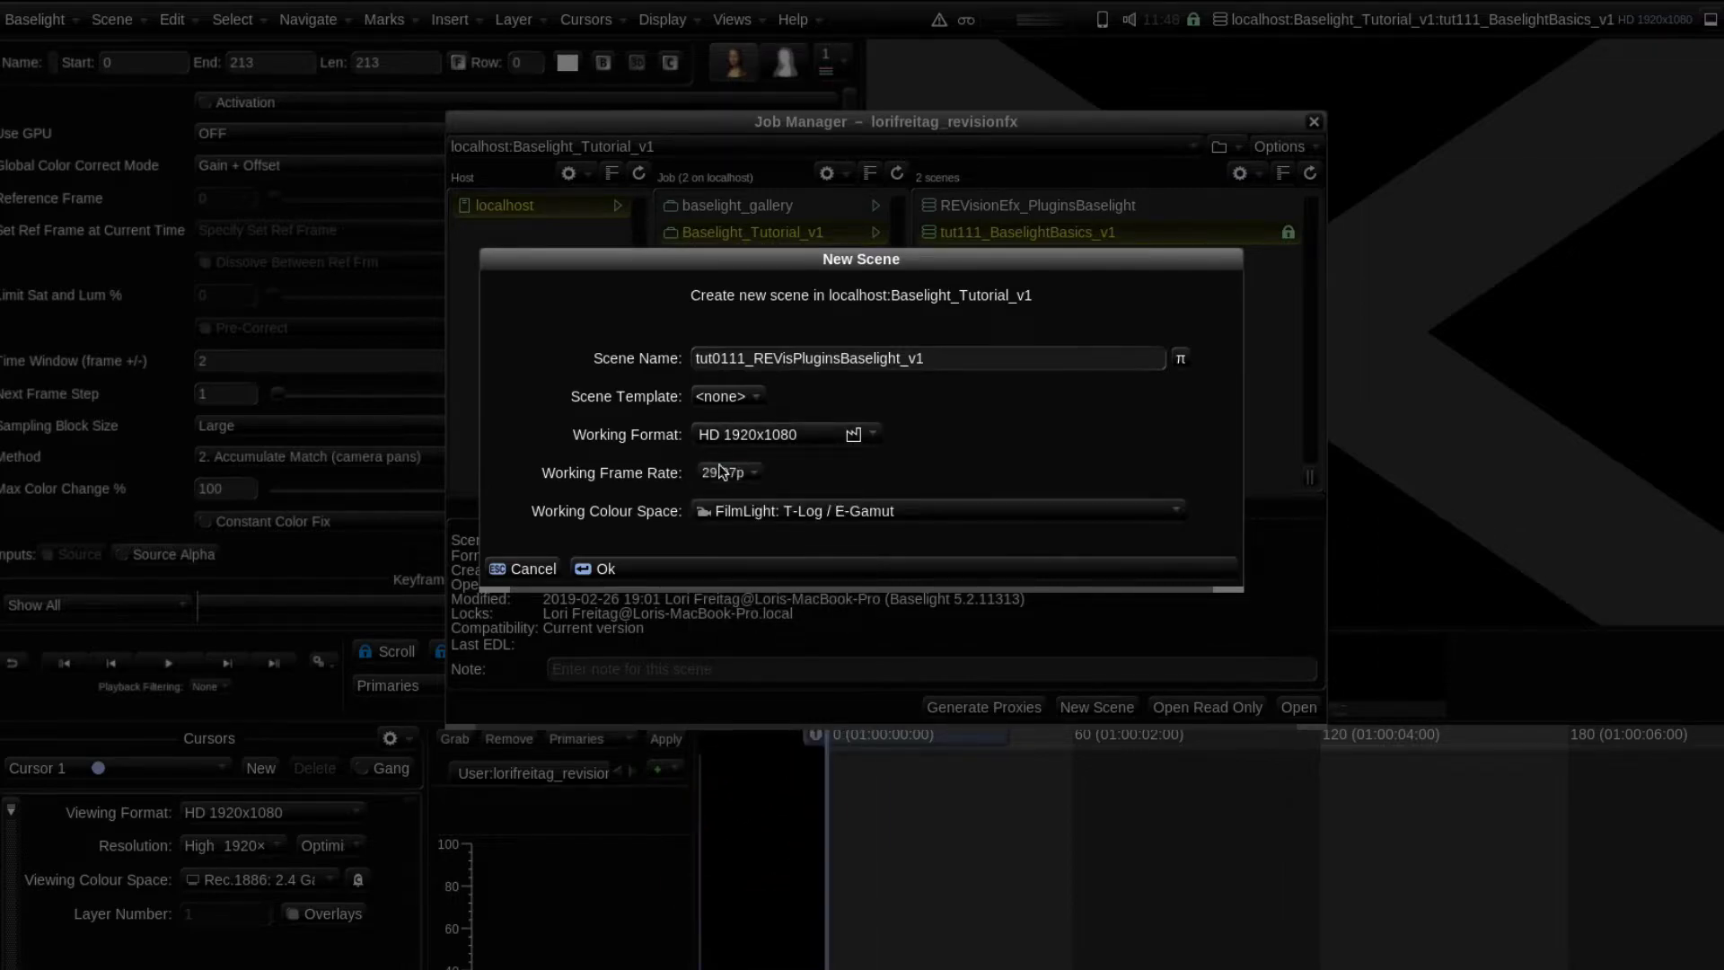
left_click(757, 472)
left_click(749, 627)
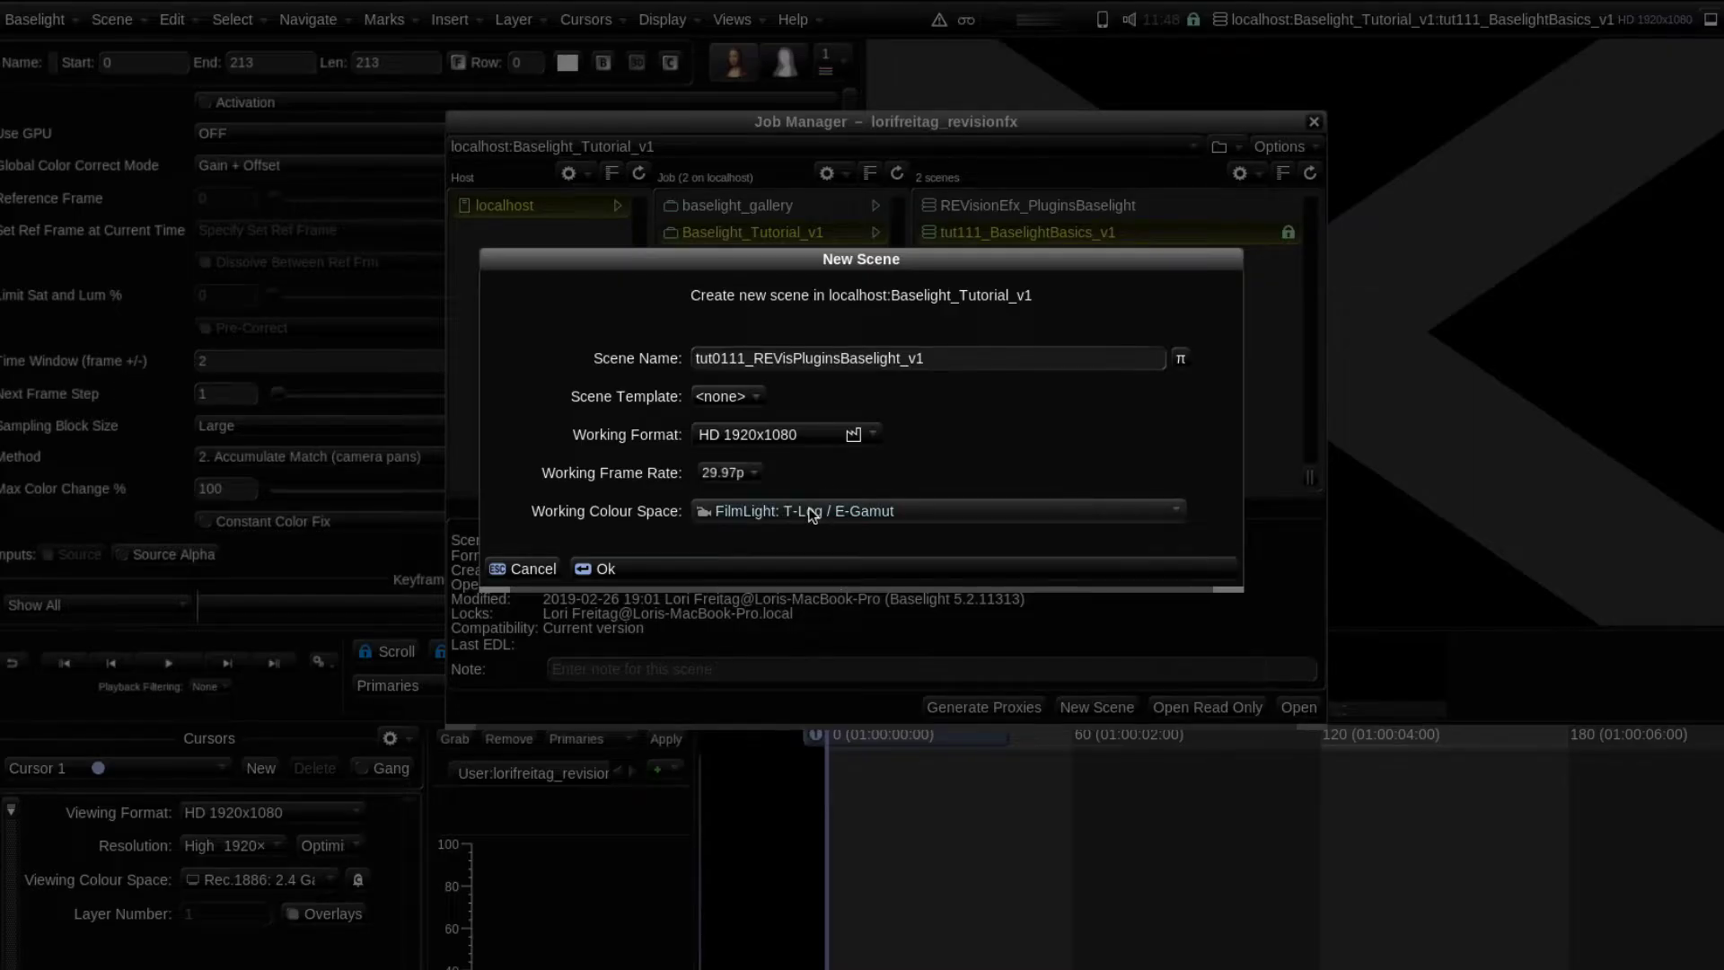
mouse_move(811, 513)
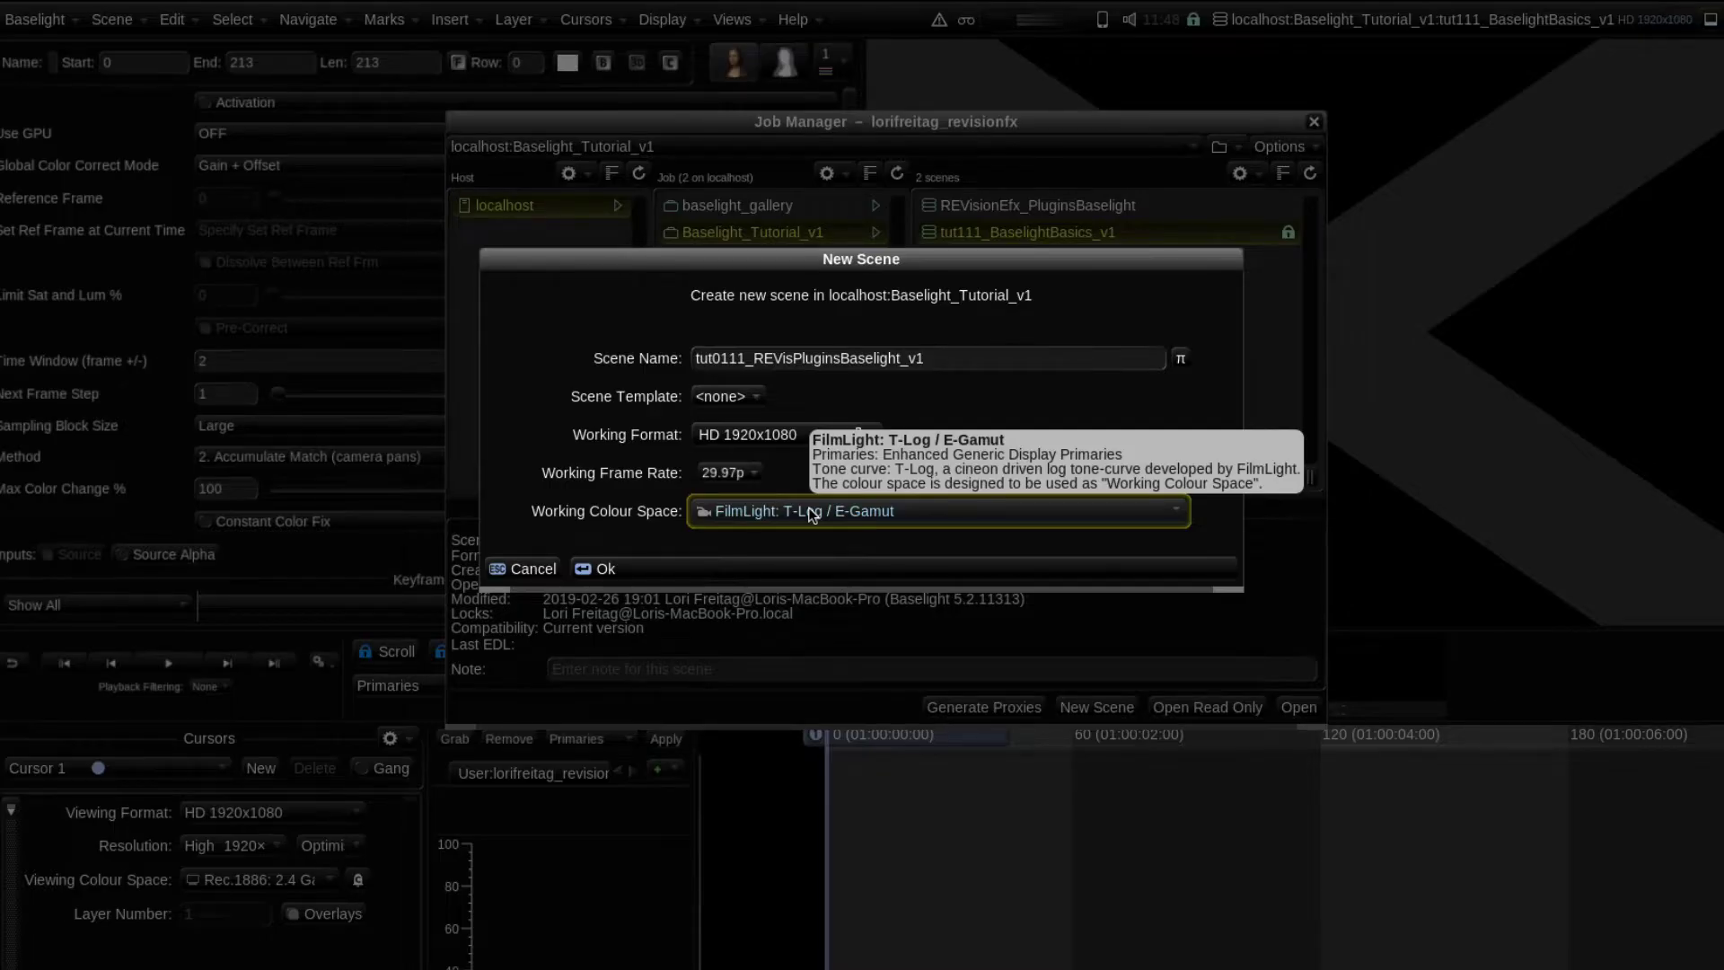
Step: Choose Rec.1886: 2.4 Gamma / Rec.709 as the working colour space and create the scene
left_click(811, 512)
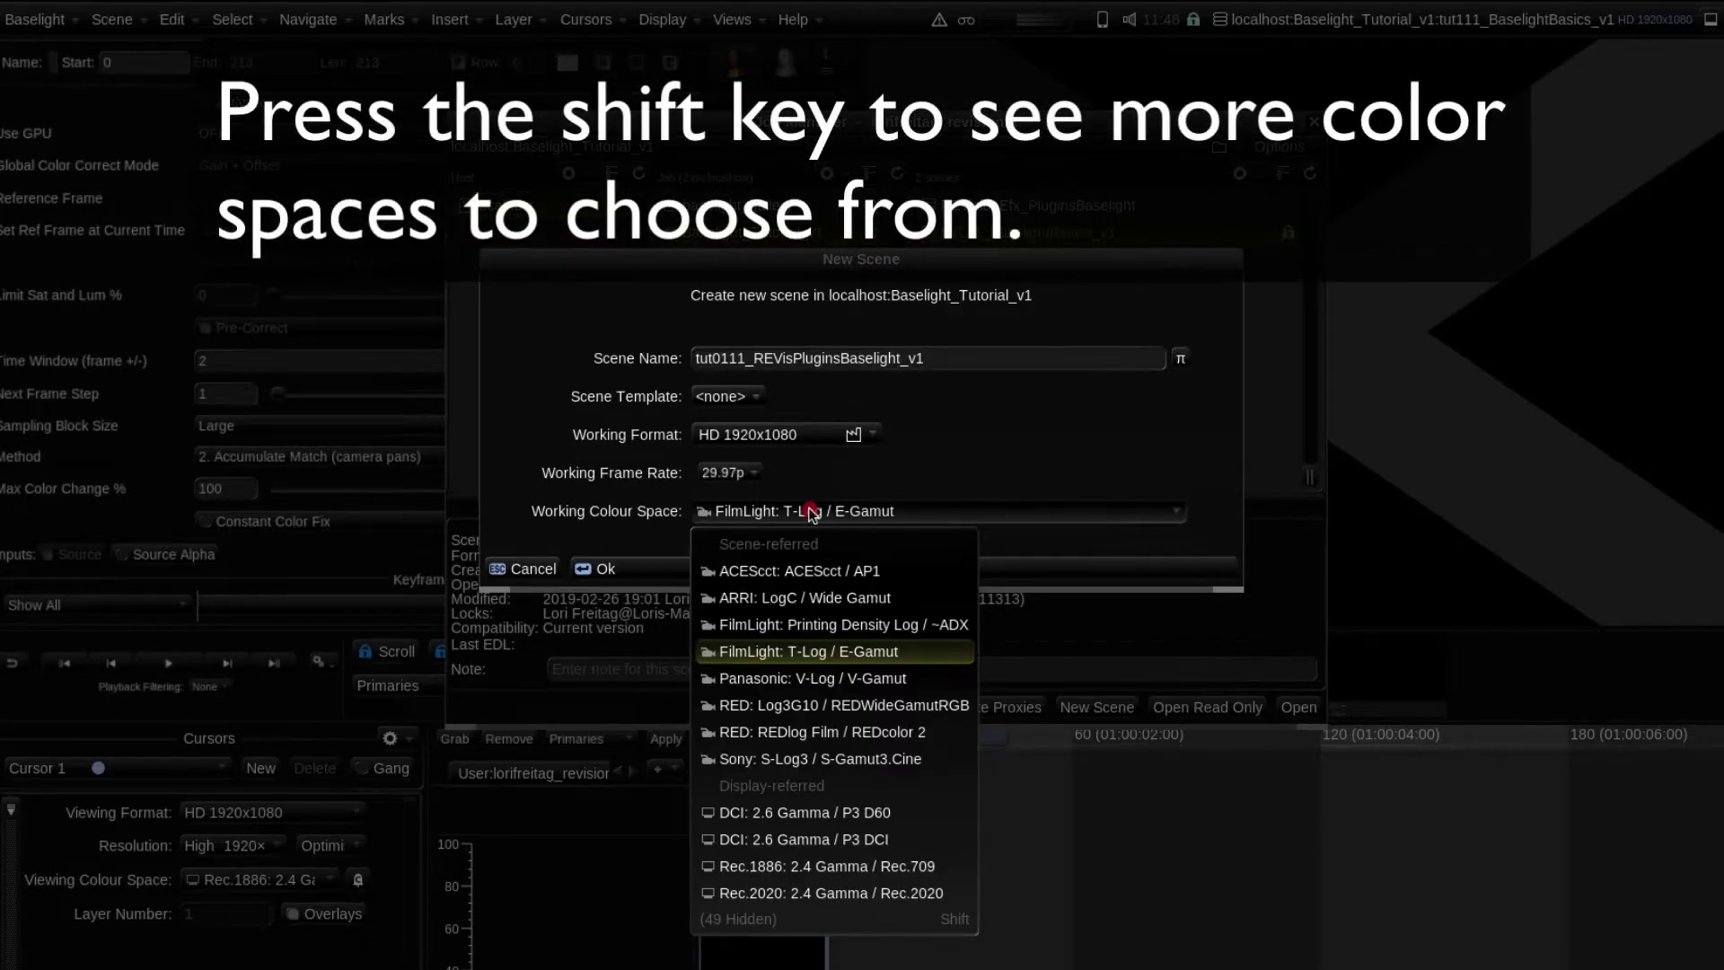
left_click(807, 868)
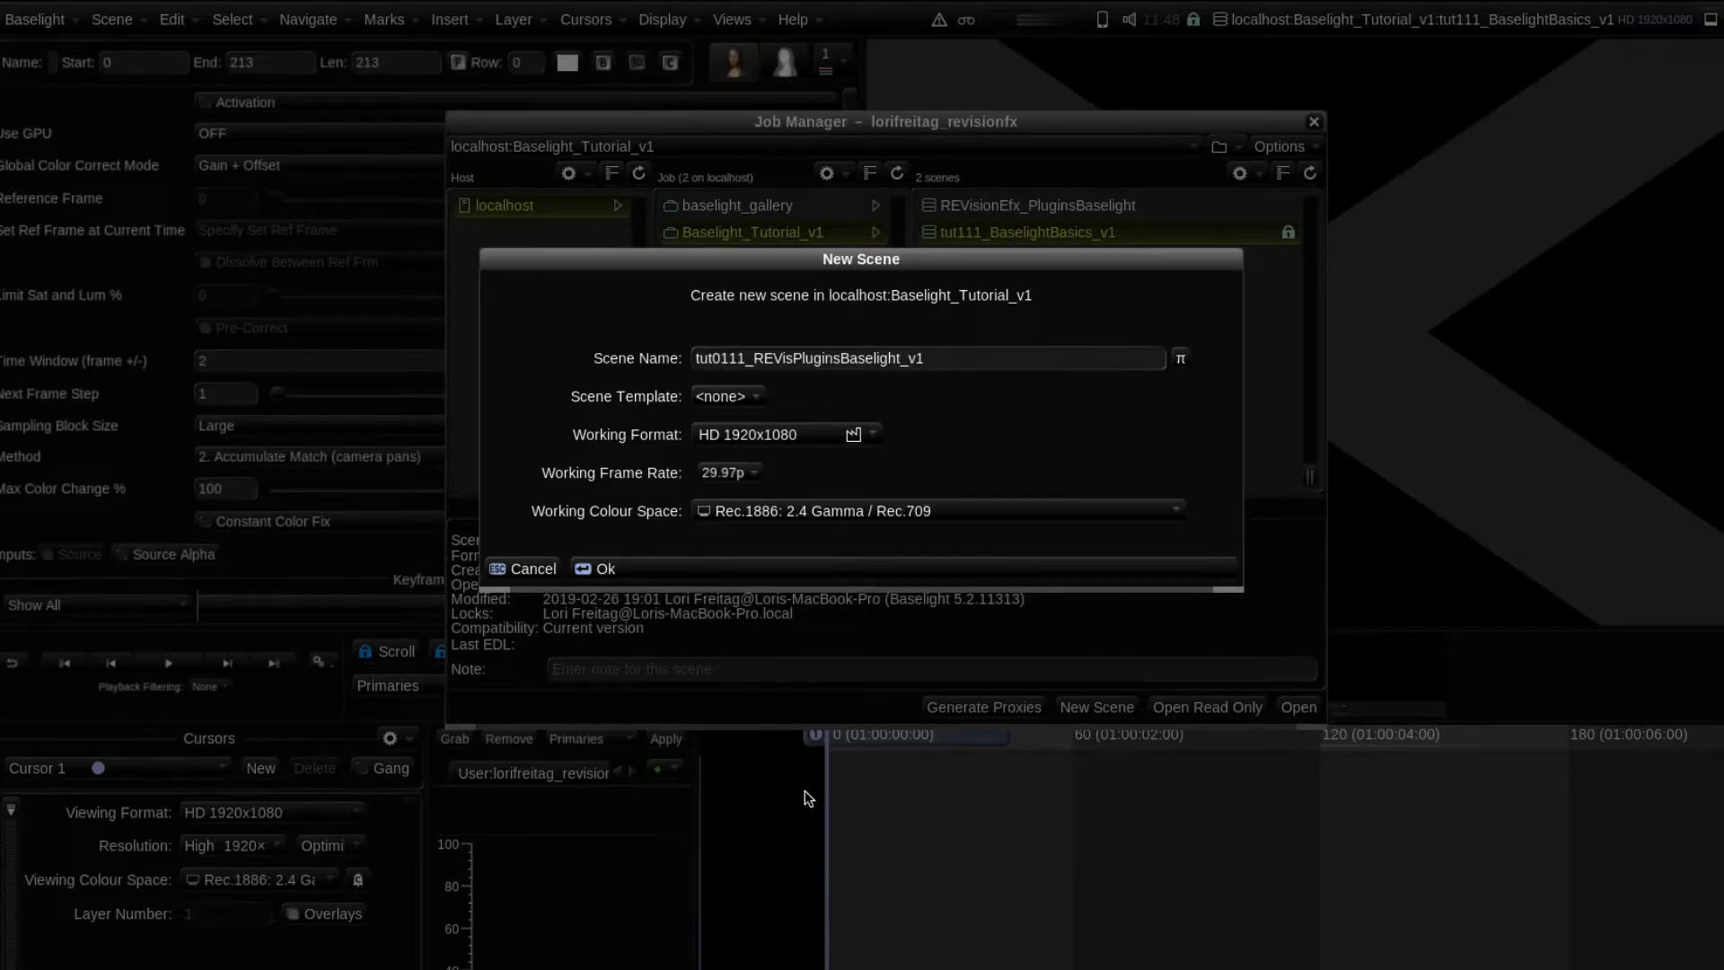
left_click(641, 564)
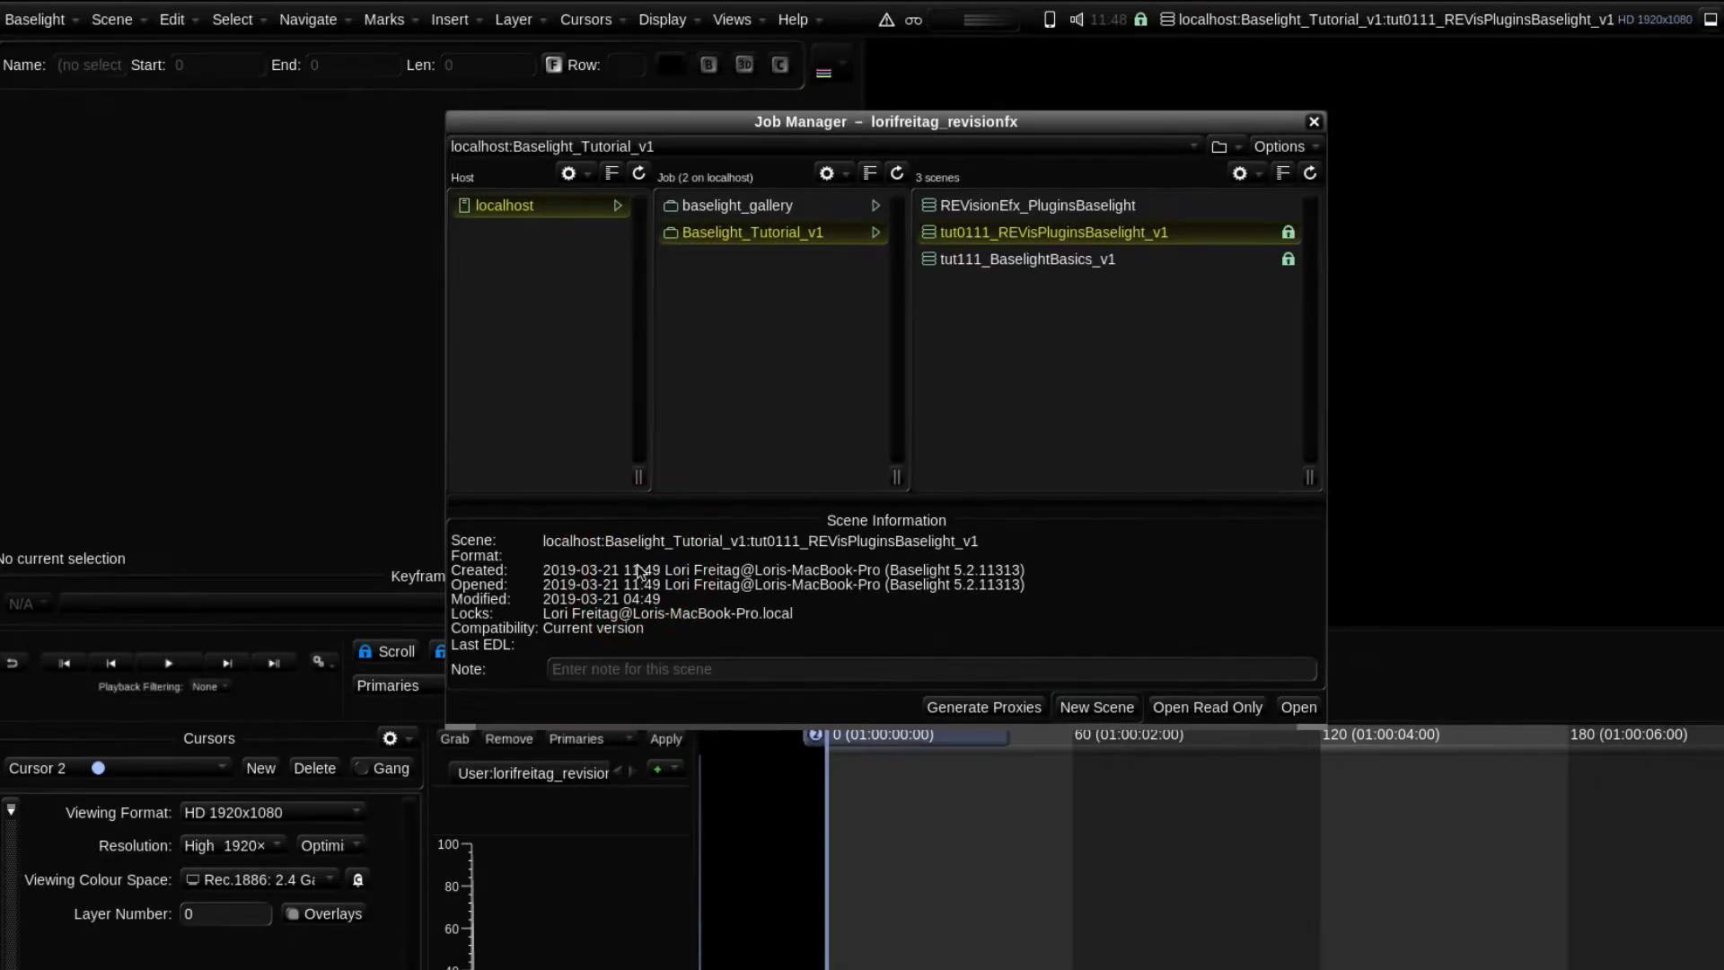
Step: Import Clip4-motion-040412-9.mov from the Footage/Timelapse folder through FLUX Manage
left_click(1315, 122)
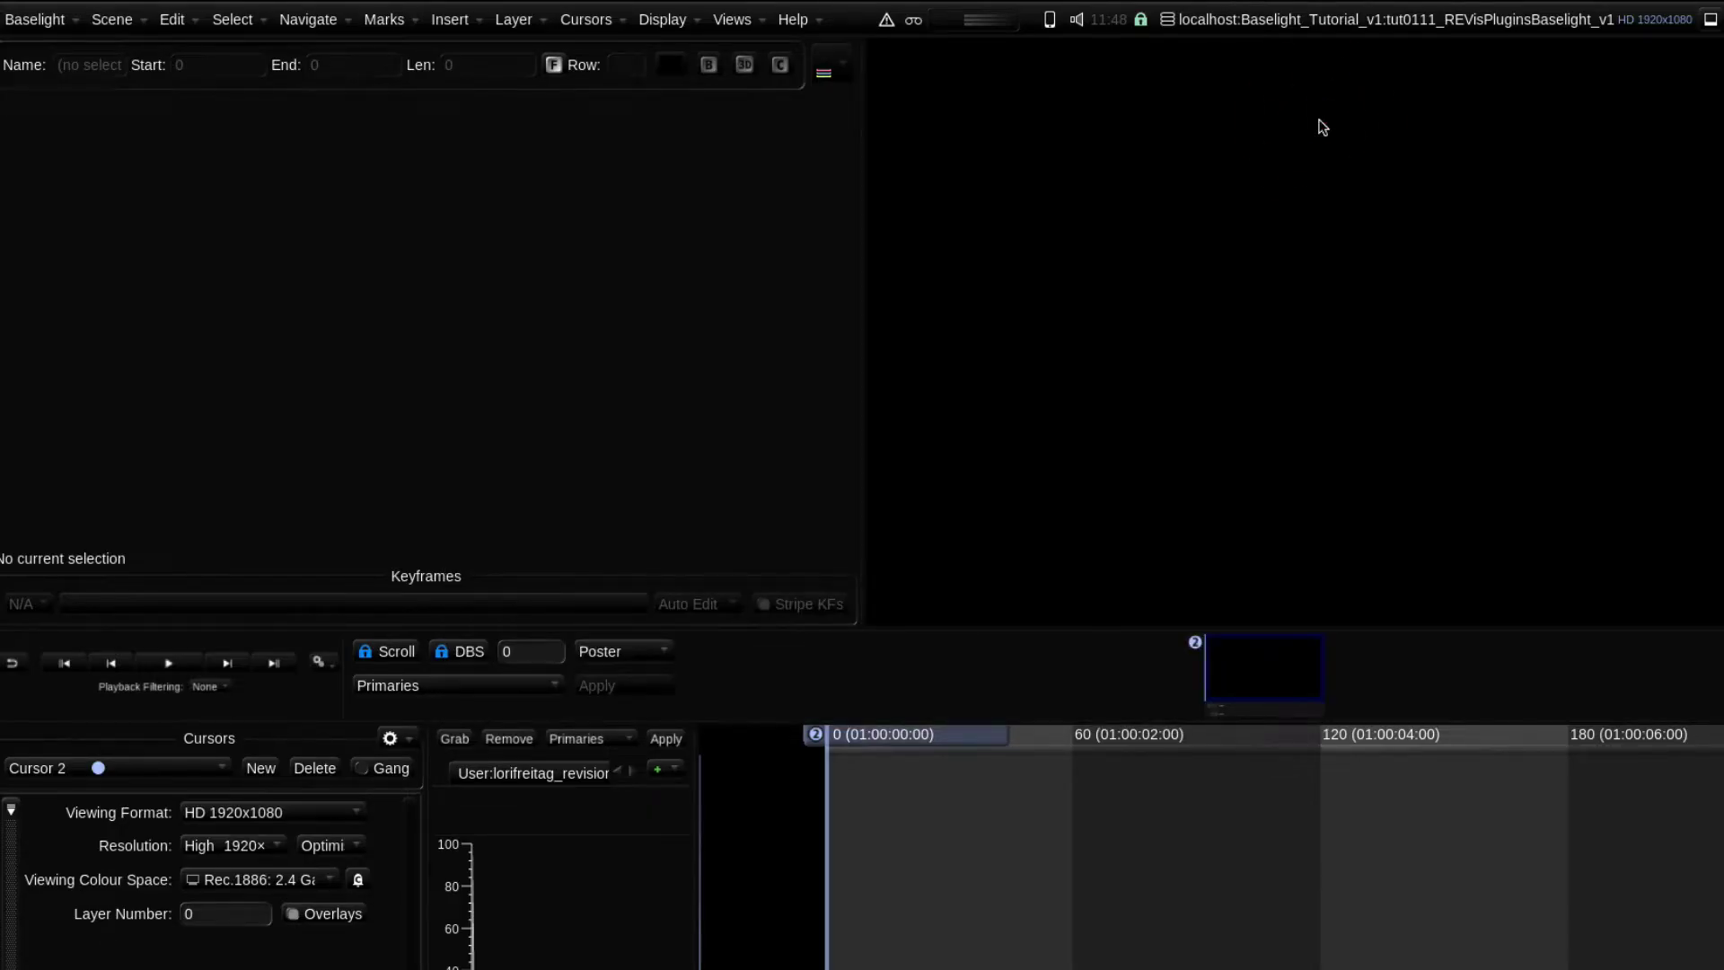
key("shift+super+v")
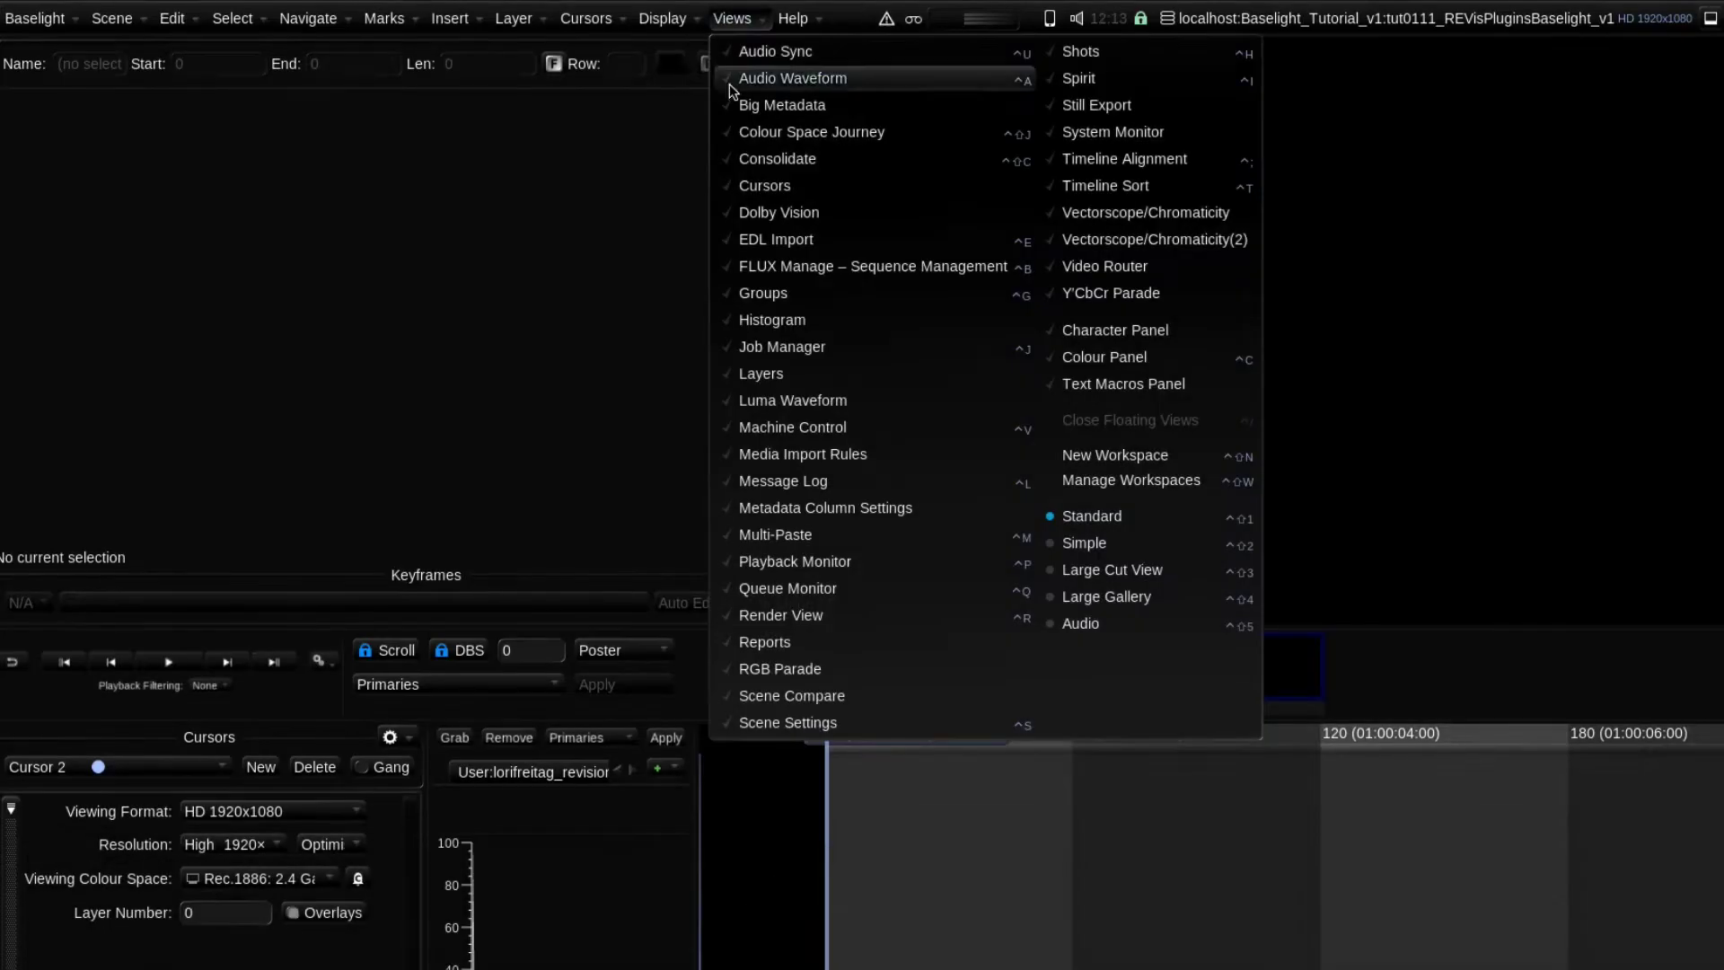
left_click(802, 269)
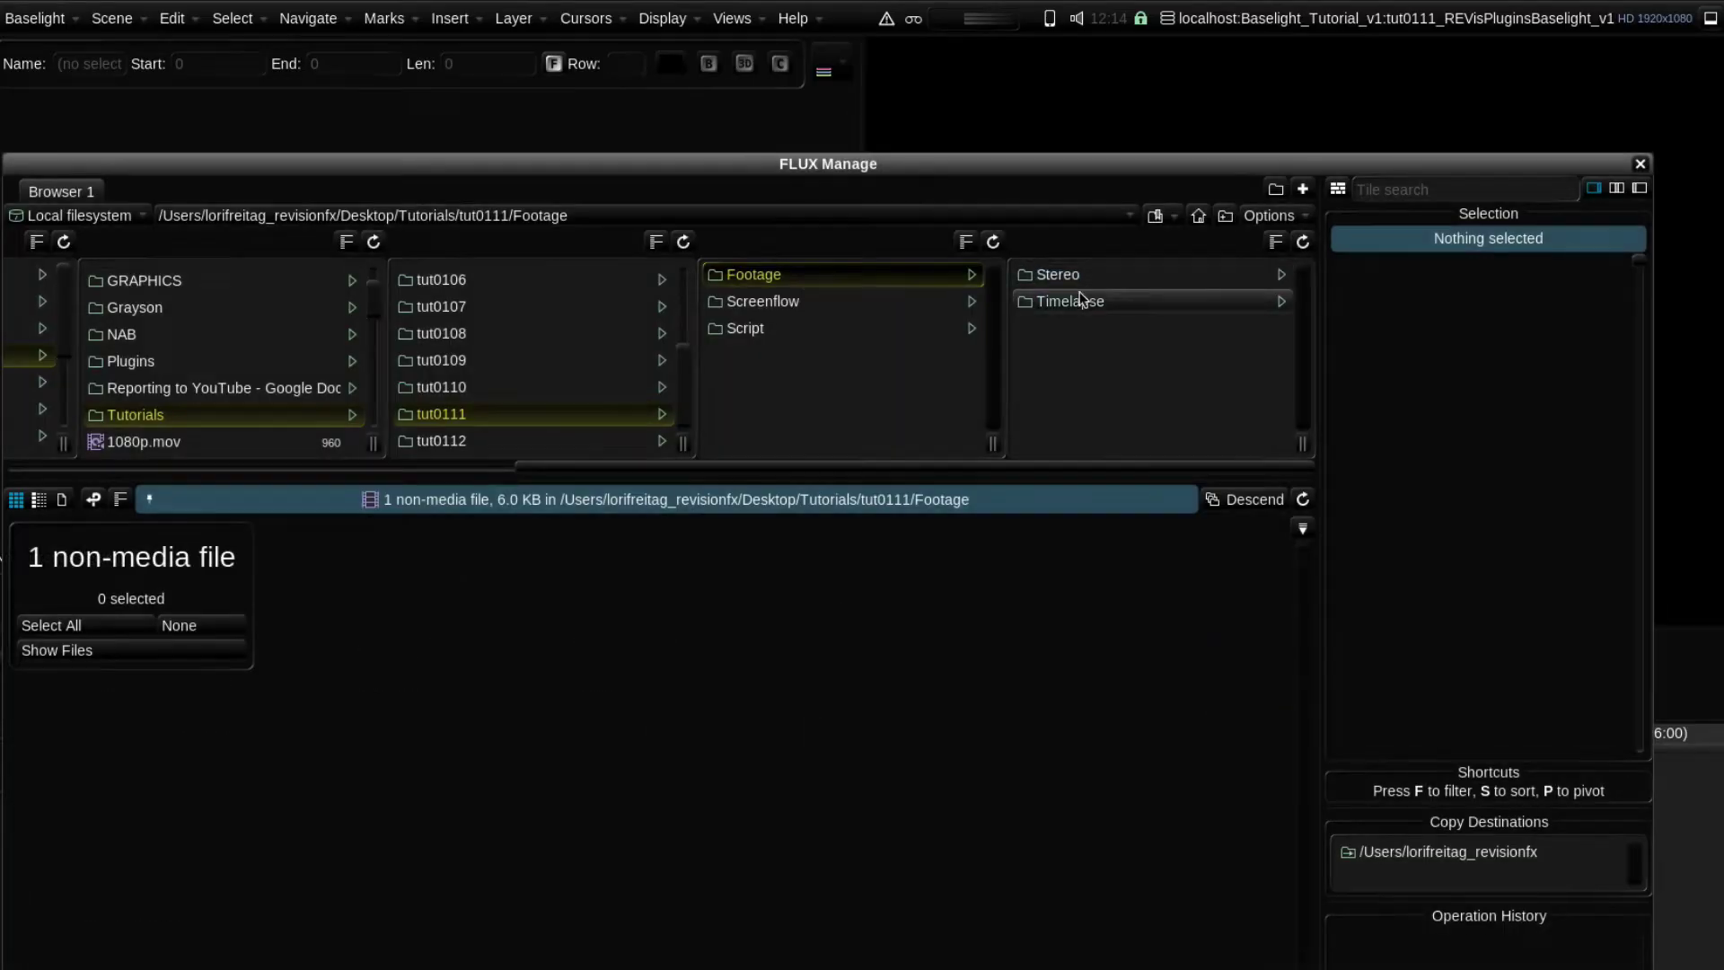
left_click(1070, 301)
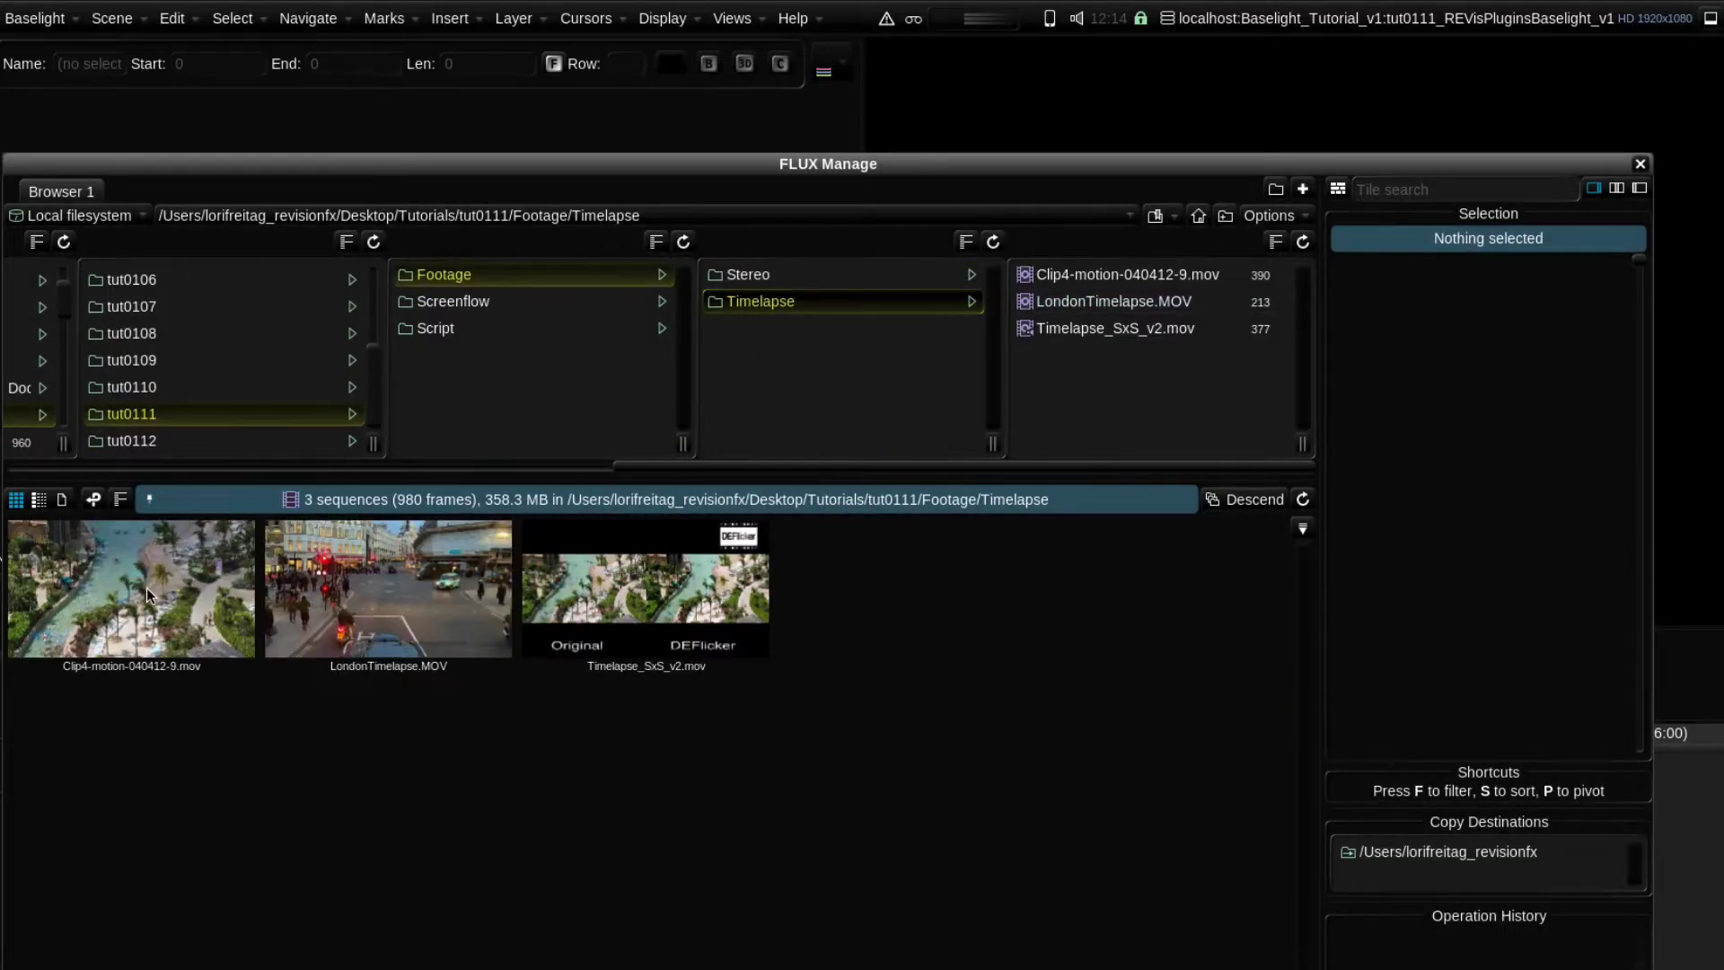
left_click(148, 595)
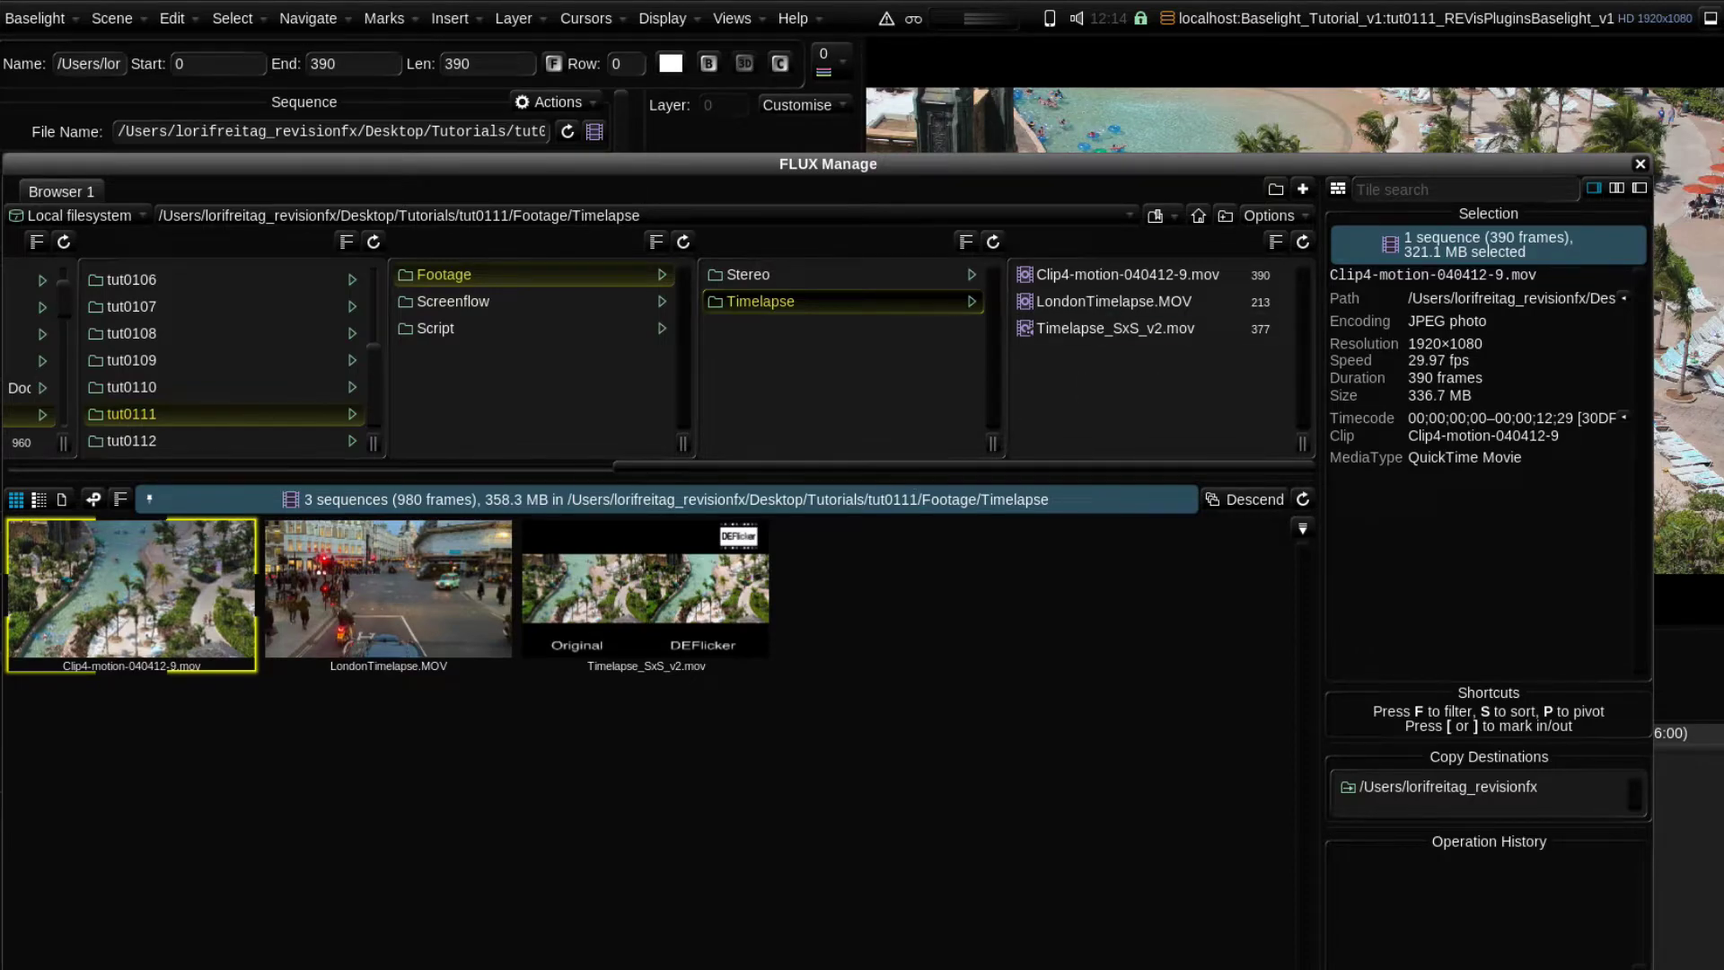
scroll(1298, 270, "left", 5)
Step: Change the clip's input colour space from Unknown to Rec.1886: 2.4 Gamma / Rec.709
left_click(1641, 167)
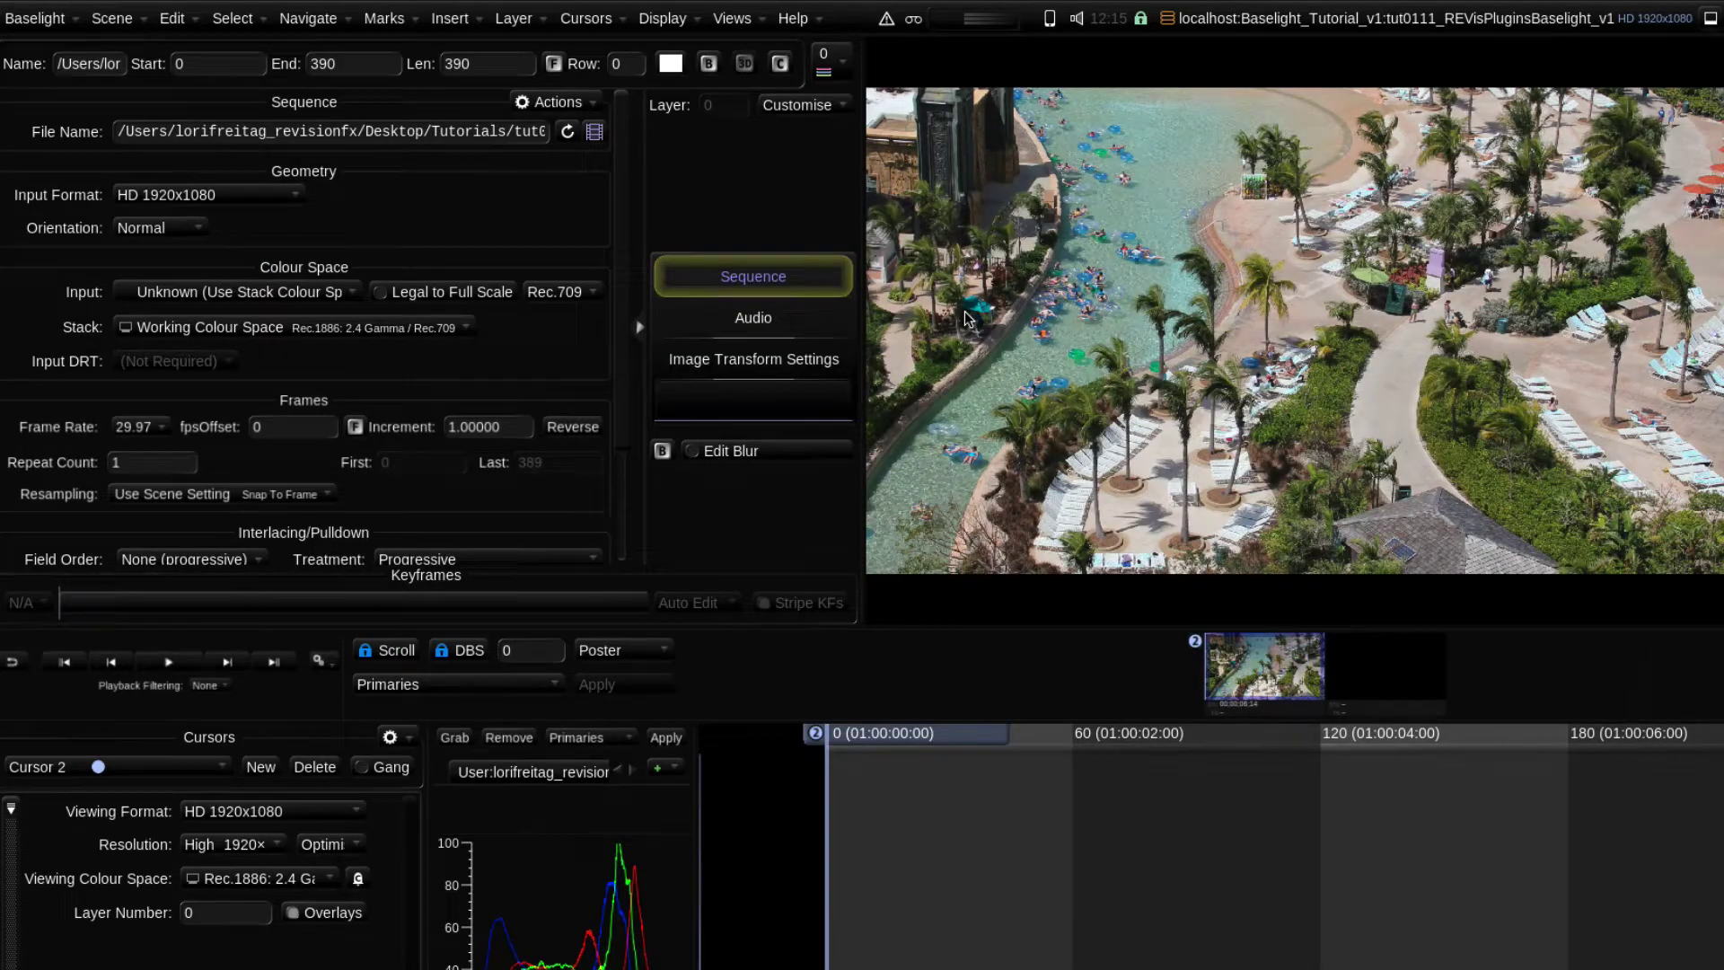
left_click(274, 293)
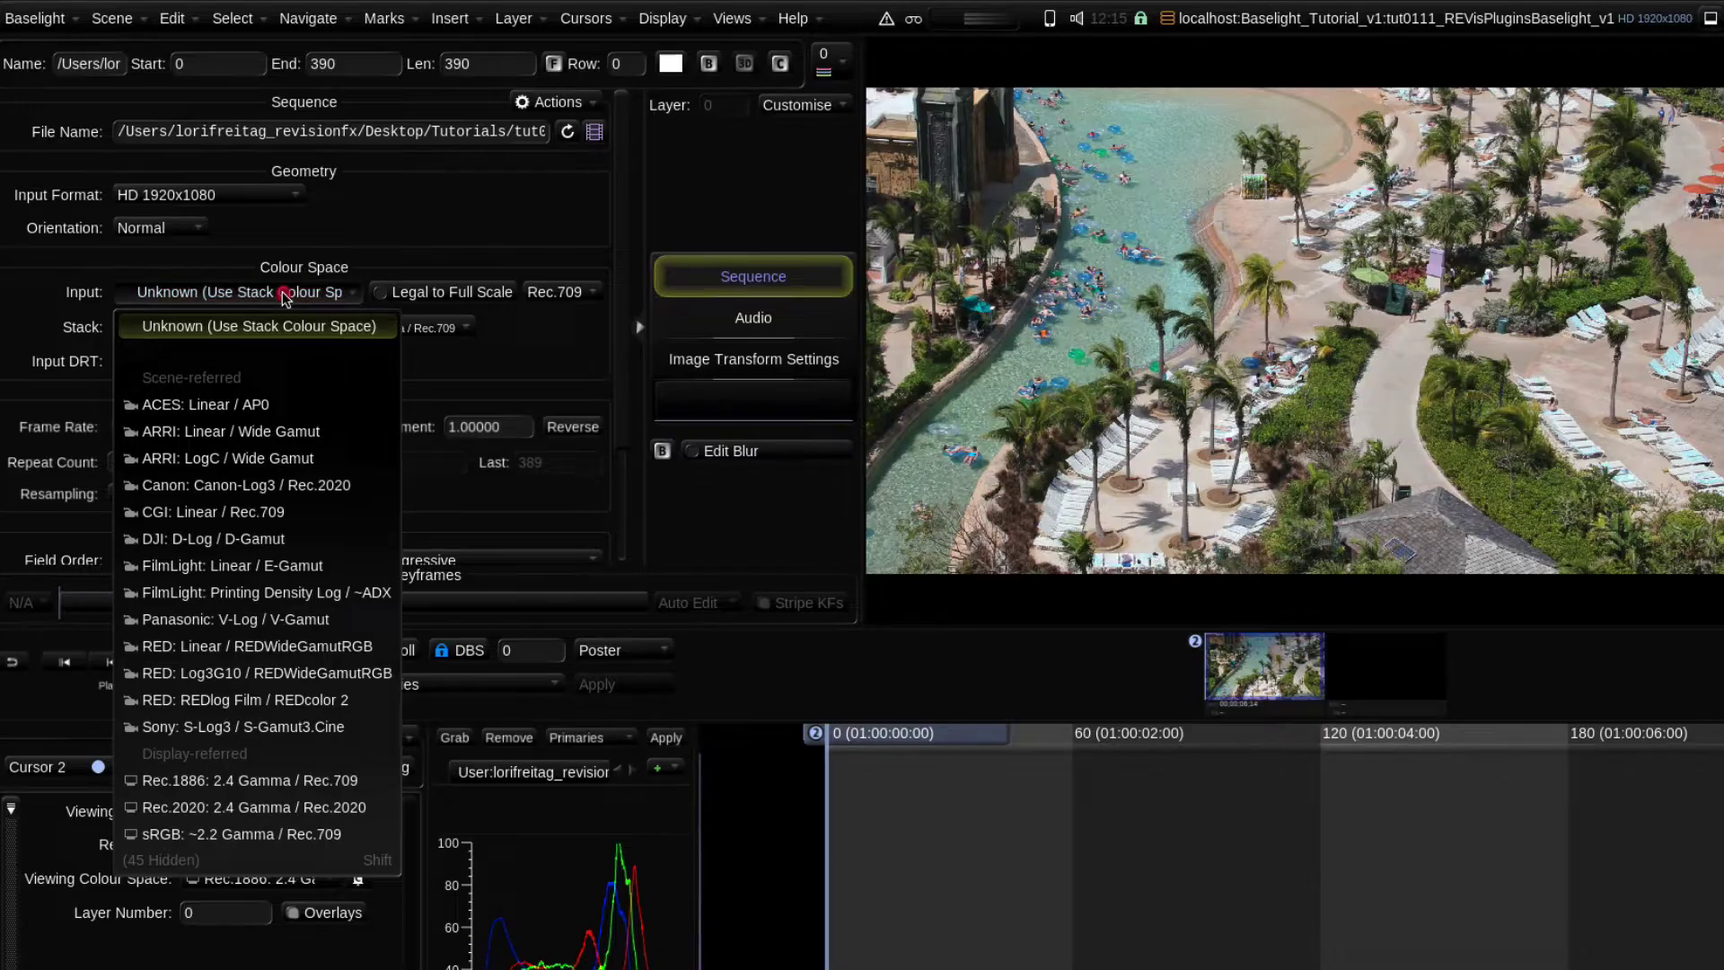
left_click(299, 781)
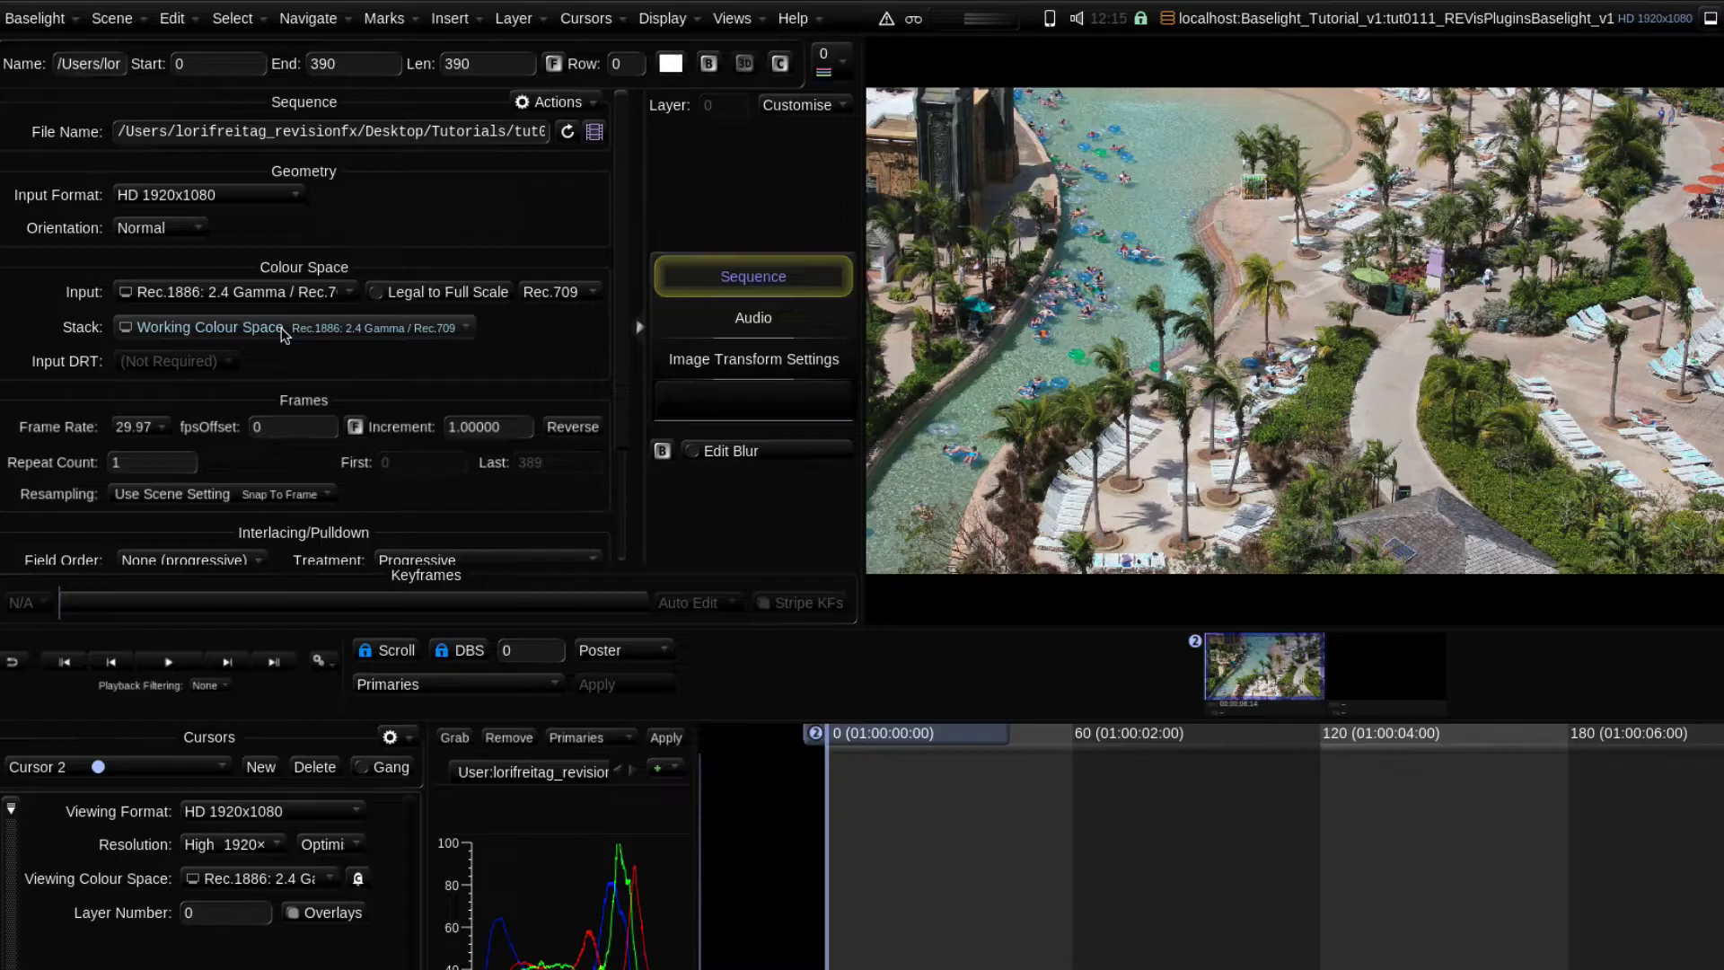
mouse_move(283, 335)
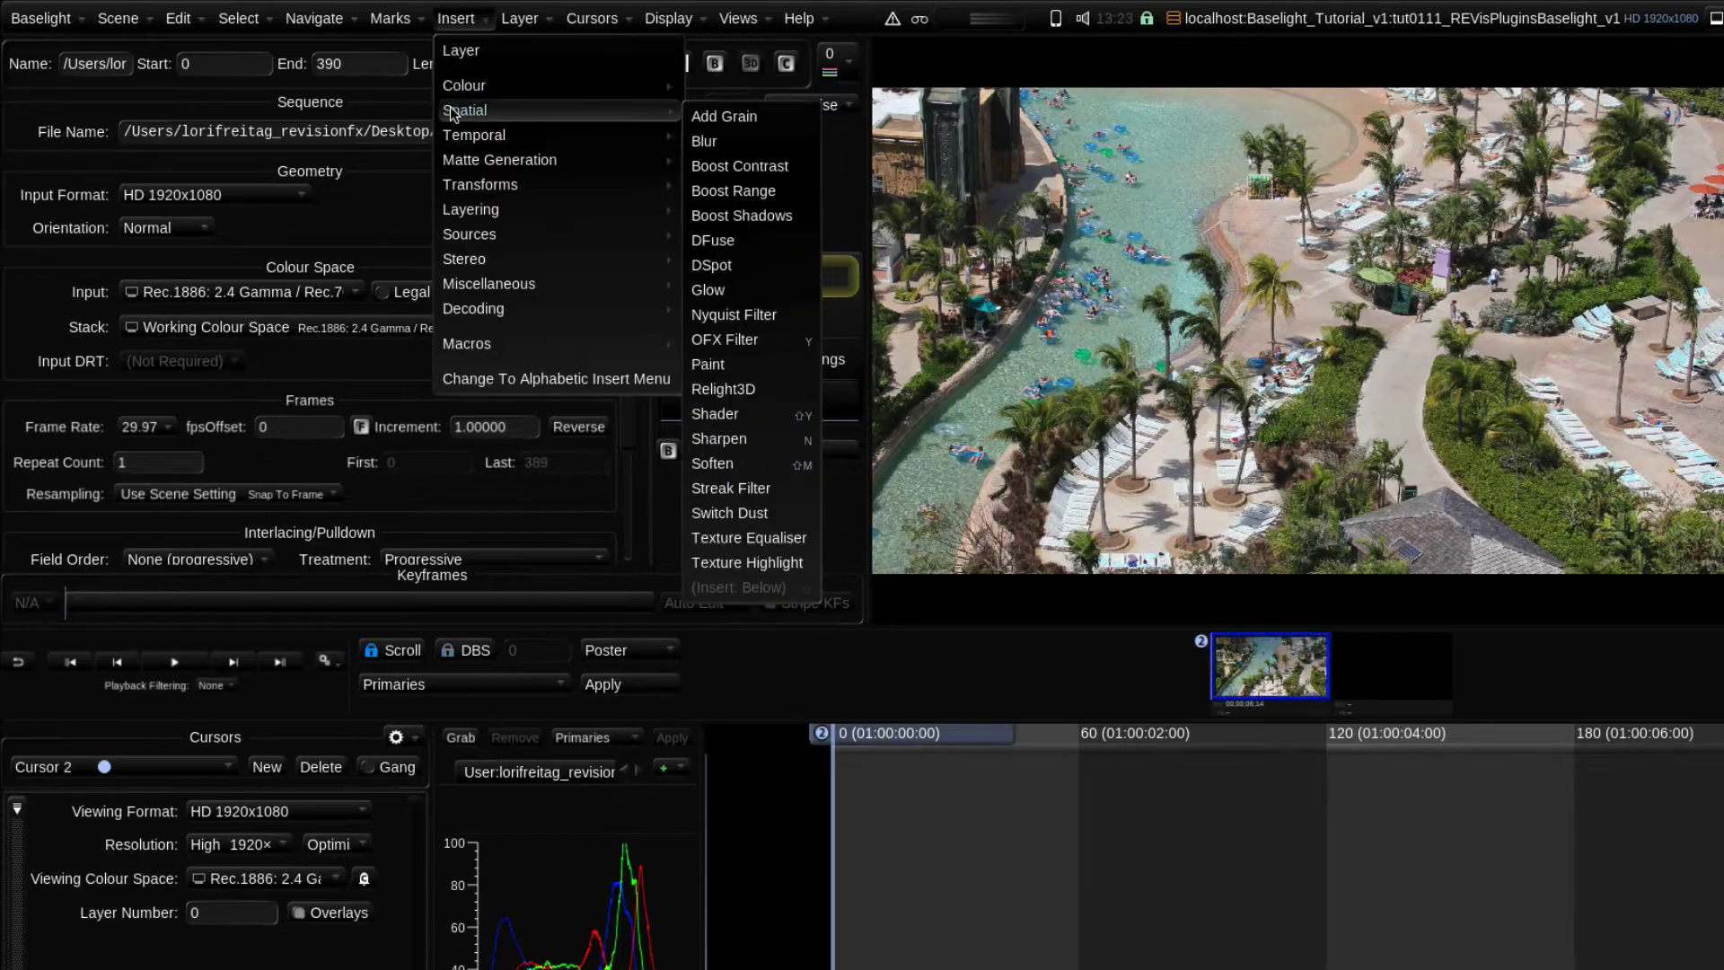
Step: Insert the DEFlickerTimeLapse OFX filter from Insert > Spatial > OFX Filter
mouse_move(528, 121)
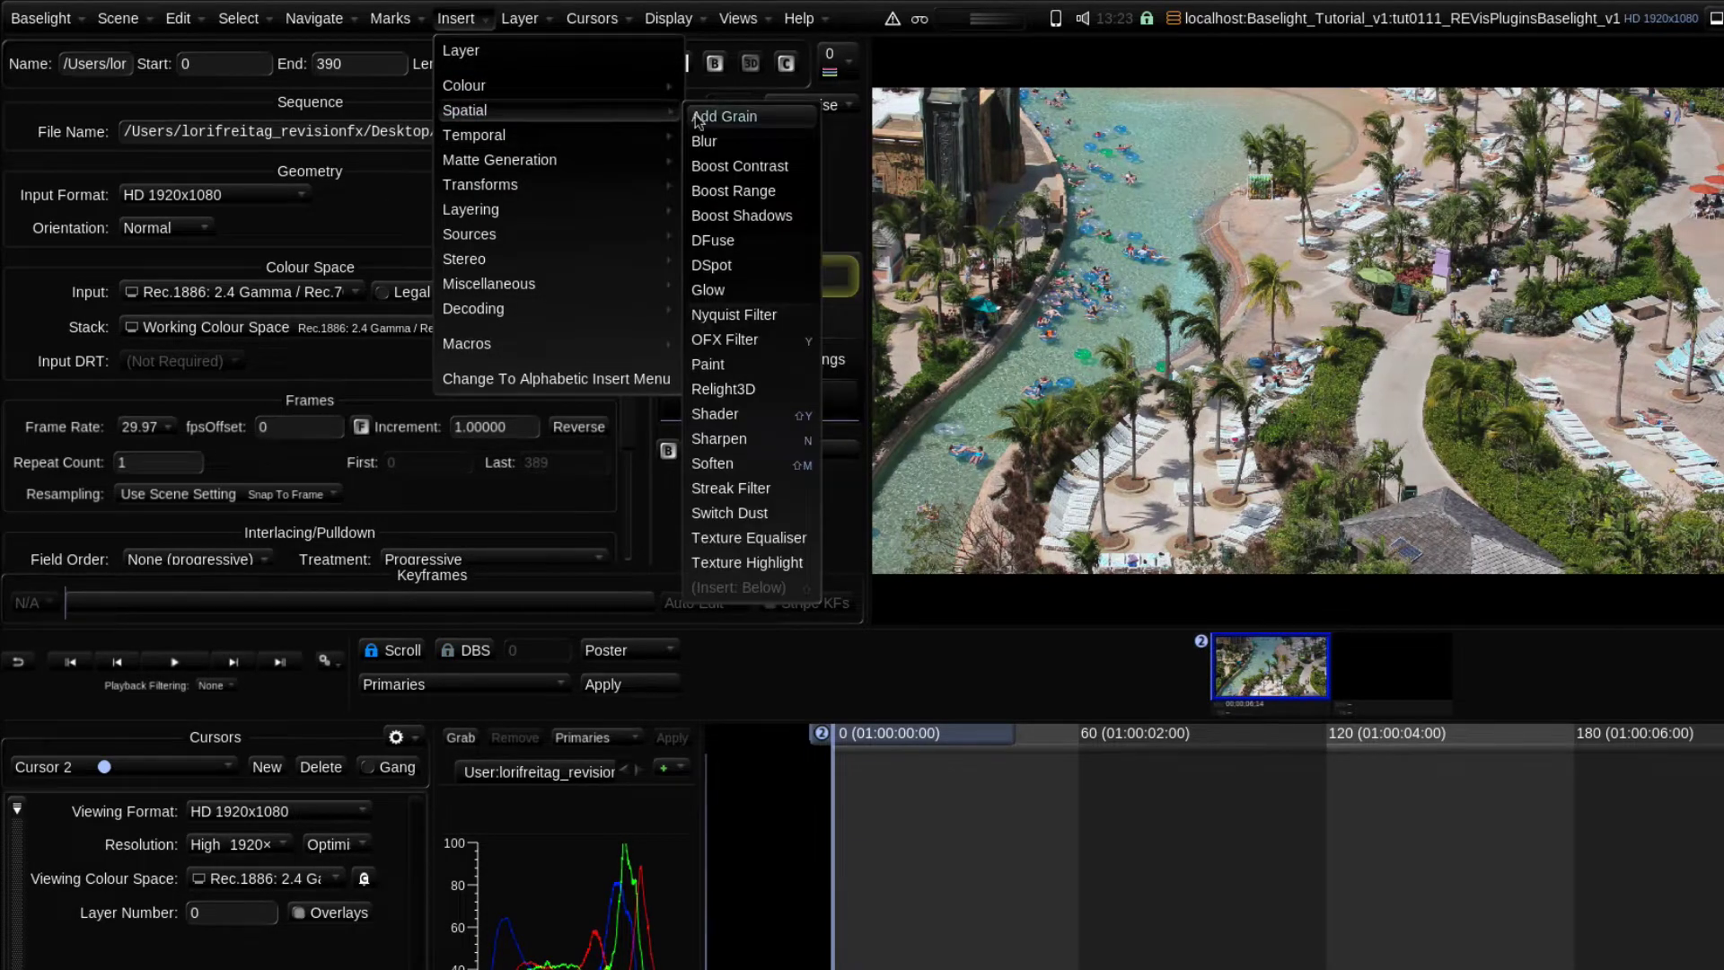
left_click(738, 341)
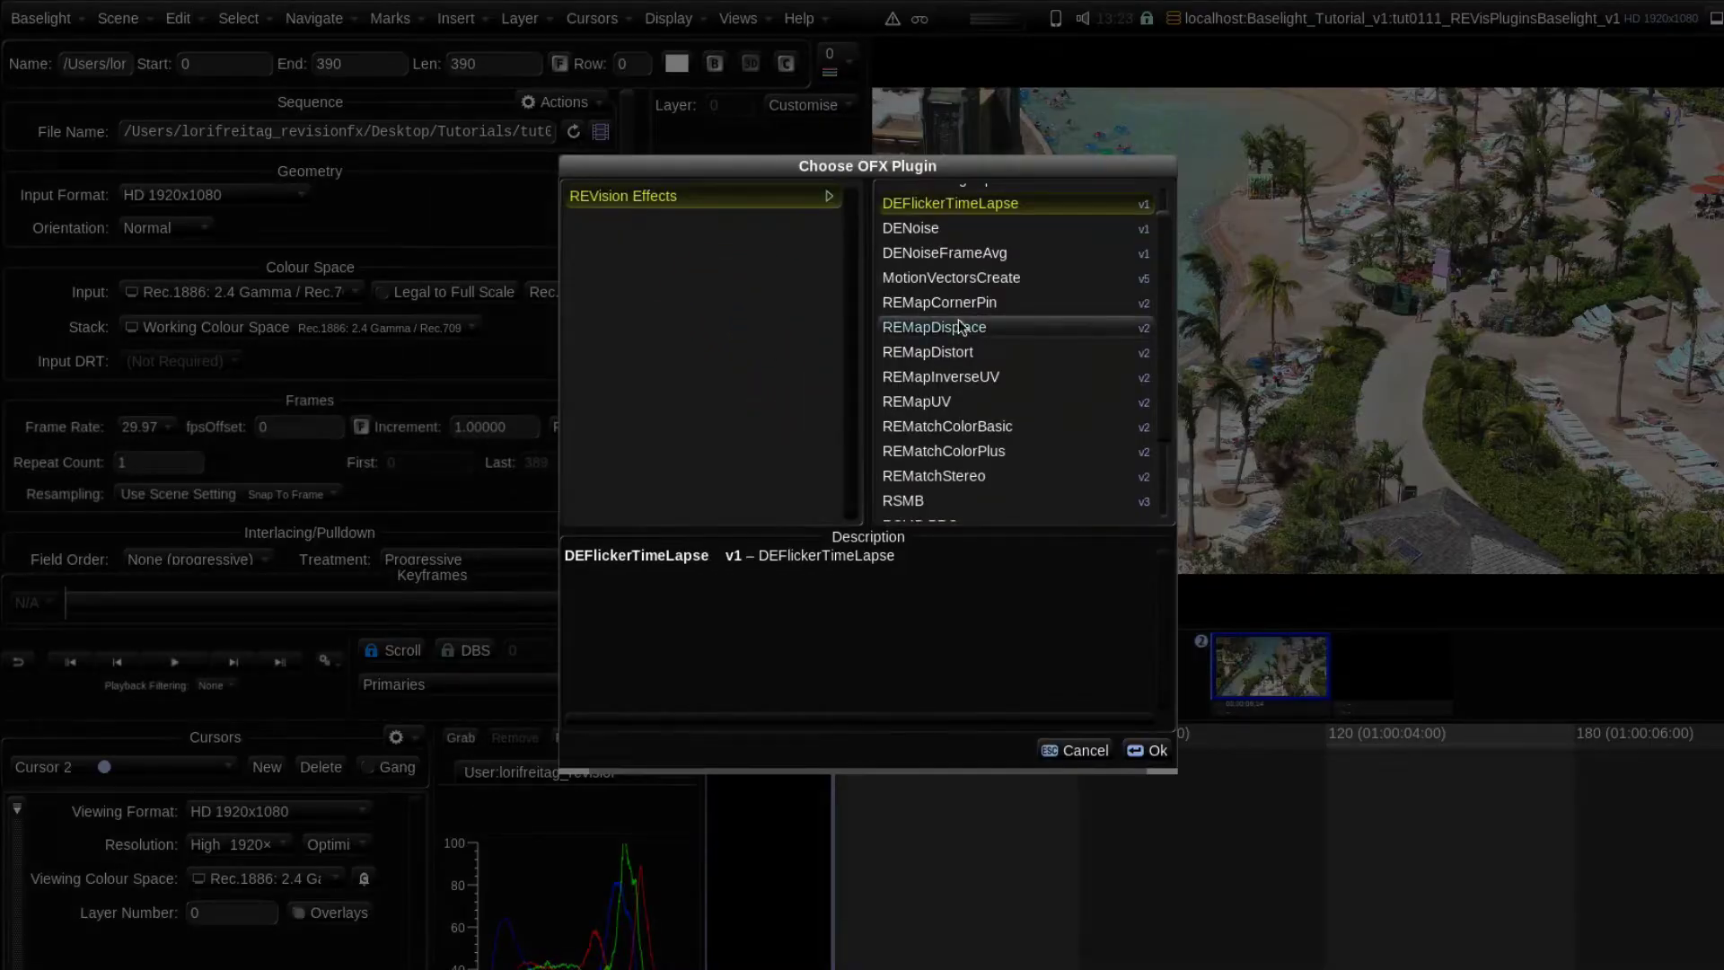
double_click(945, 203)
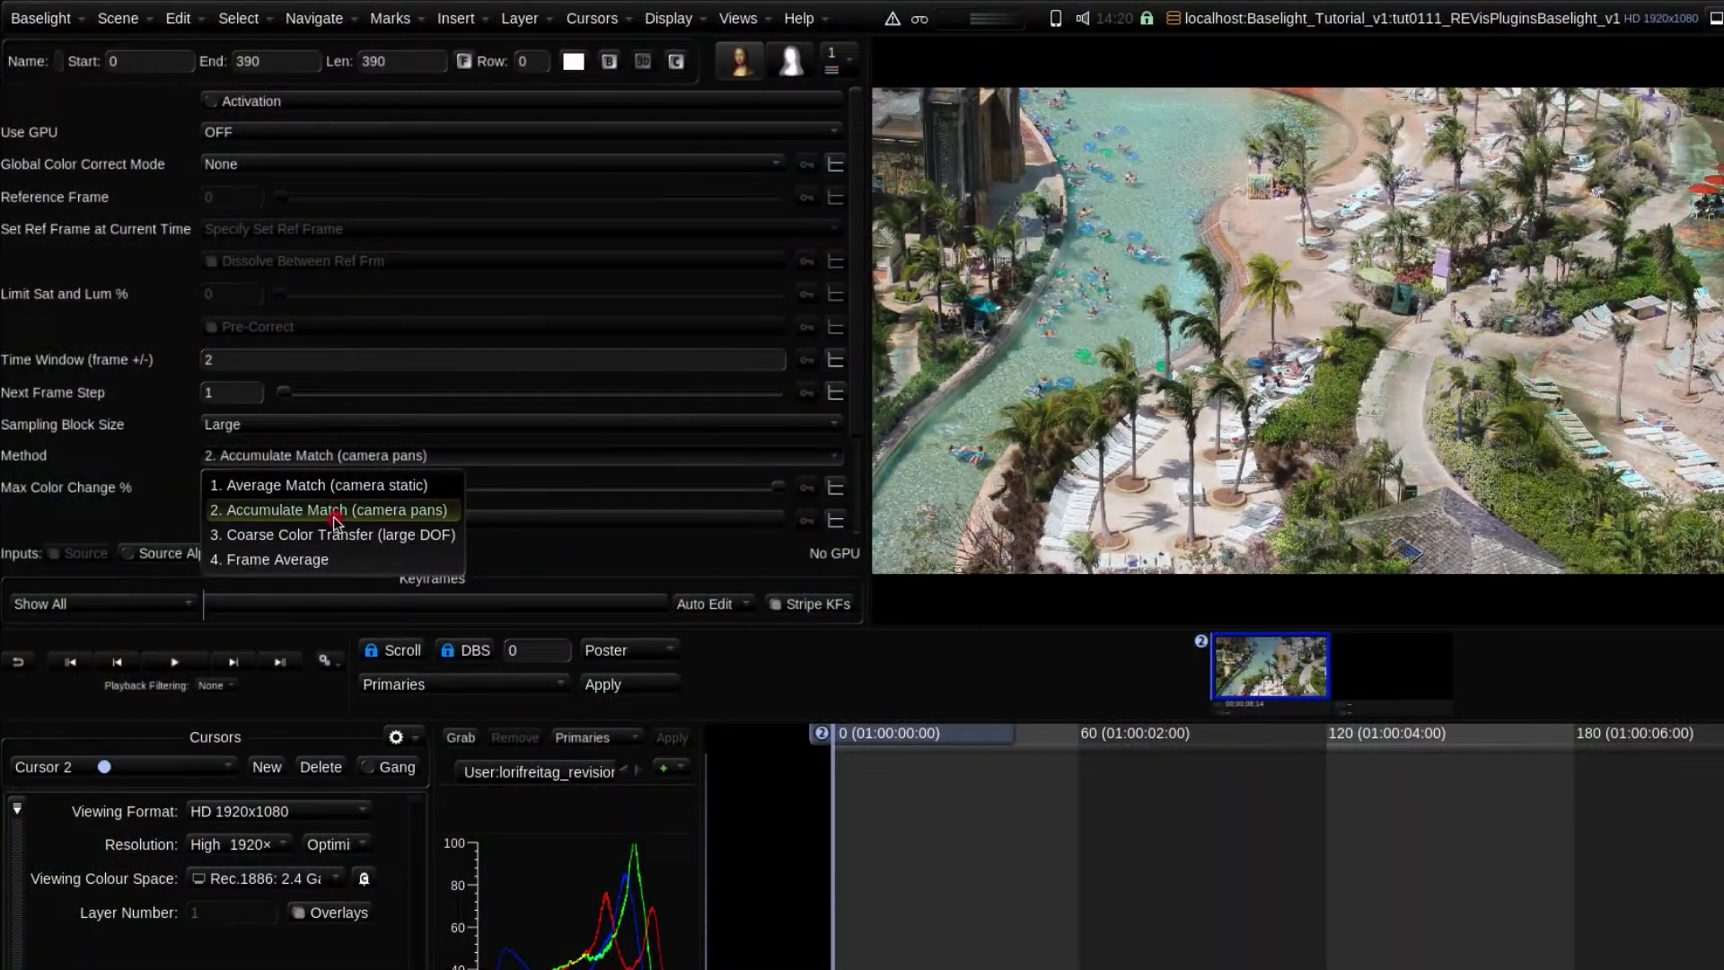
left_click(333, 512)
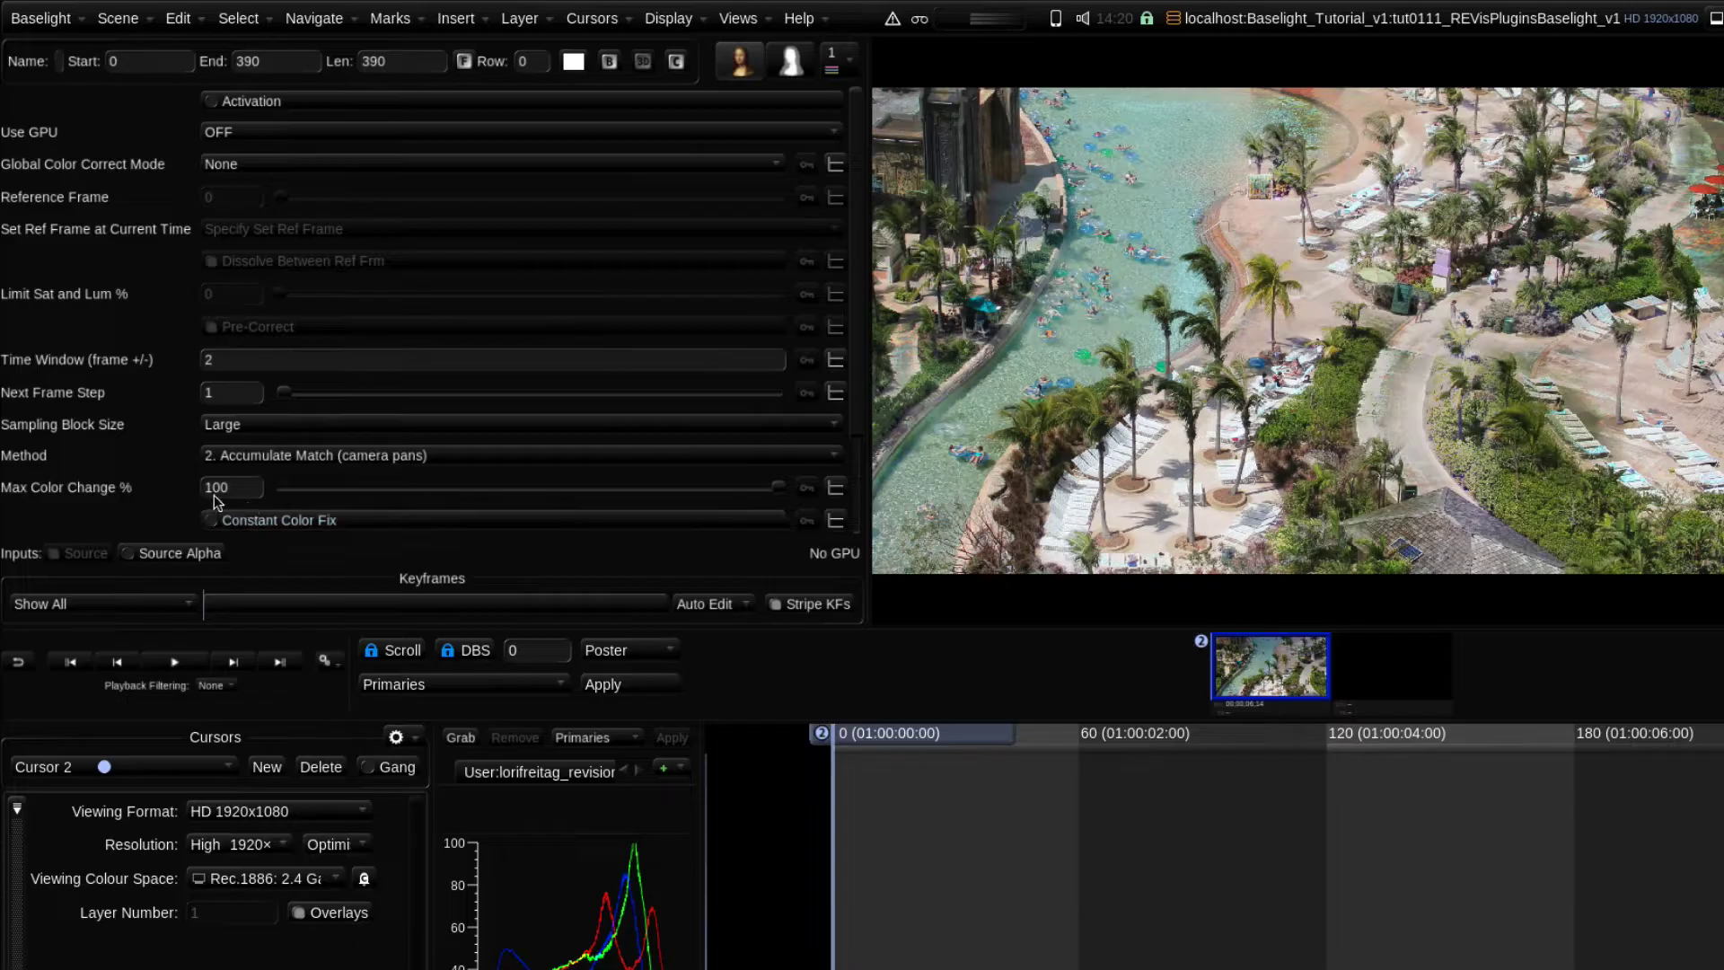
Step: Set the deflicker's Max Color Change % to 20
left_click(168, 482)
type("20")
key("BackSpace")
key("BackSpace")
key("BackSpace")
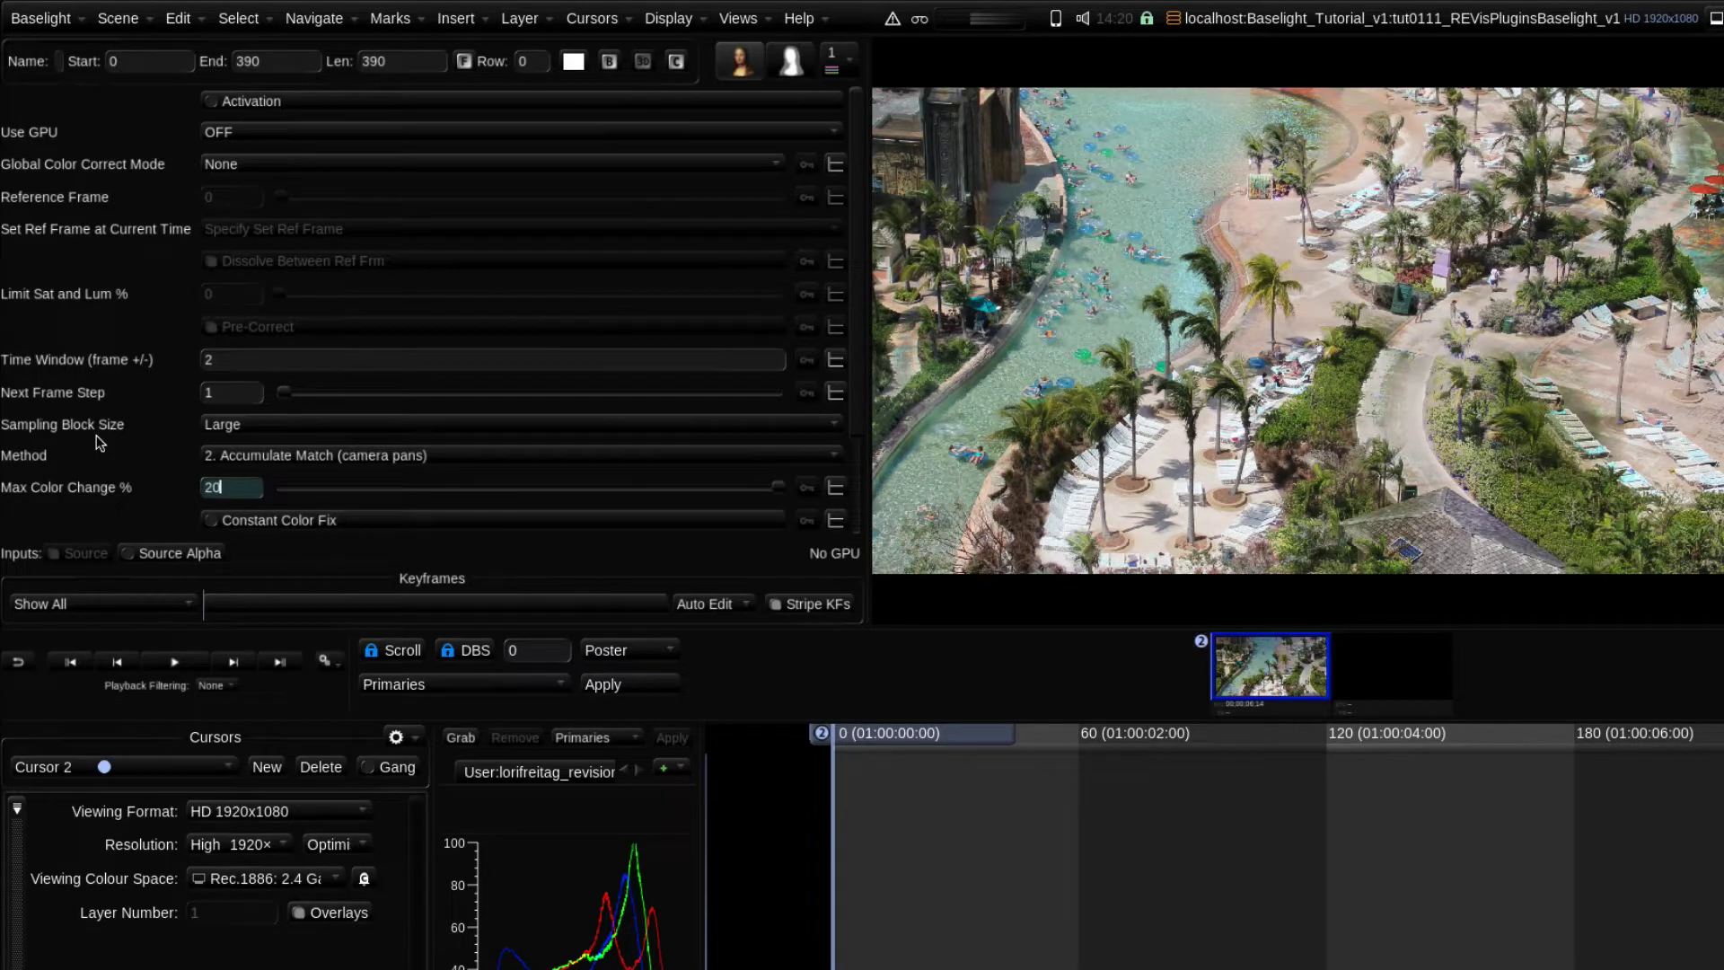
key("Return")
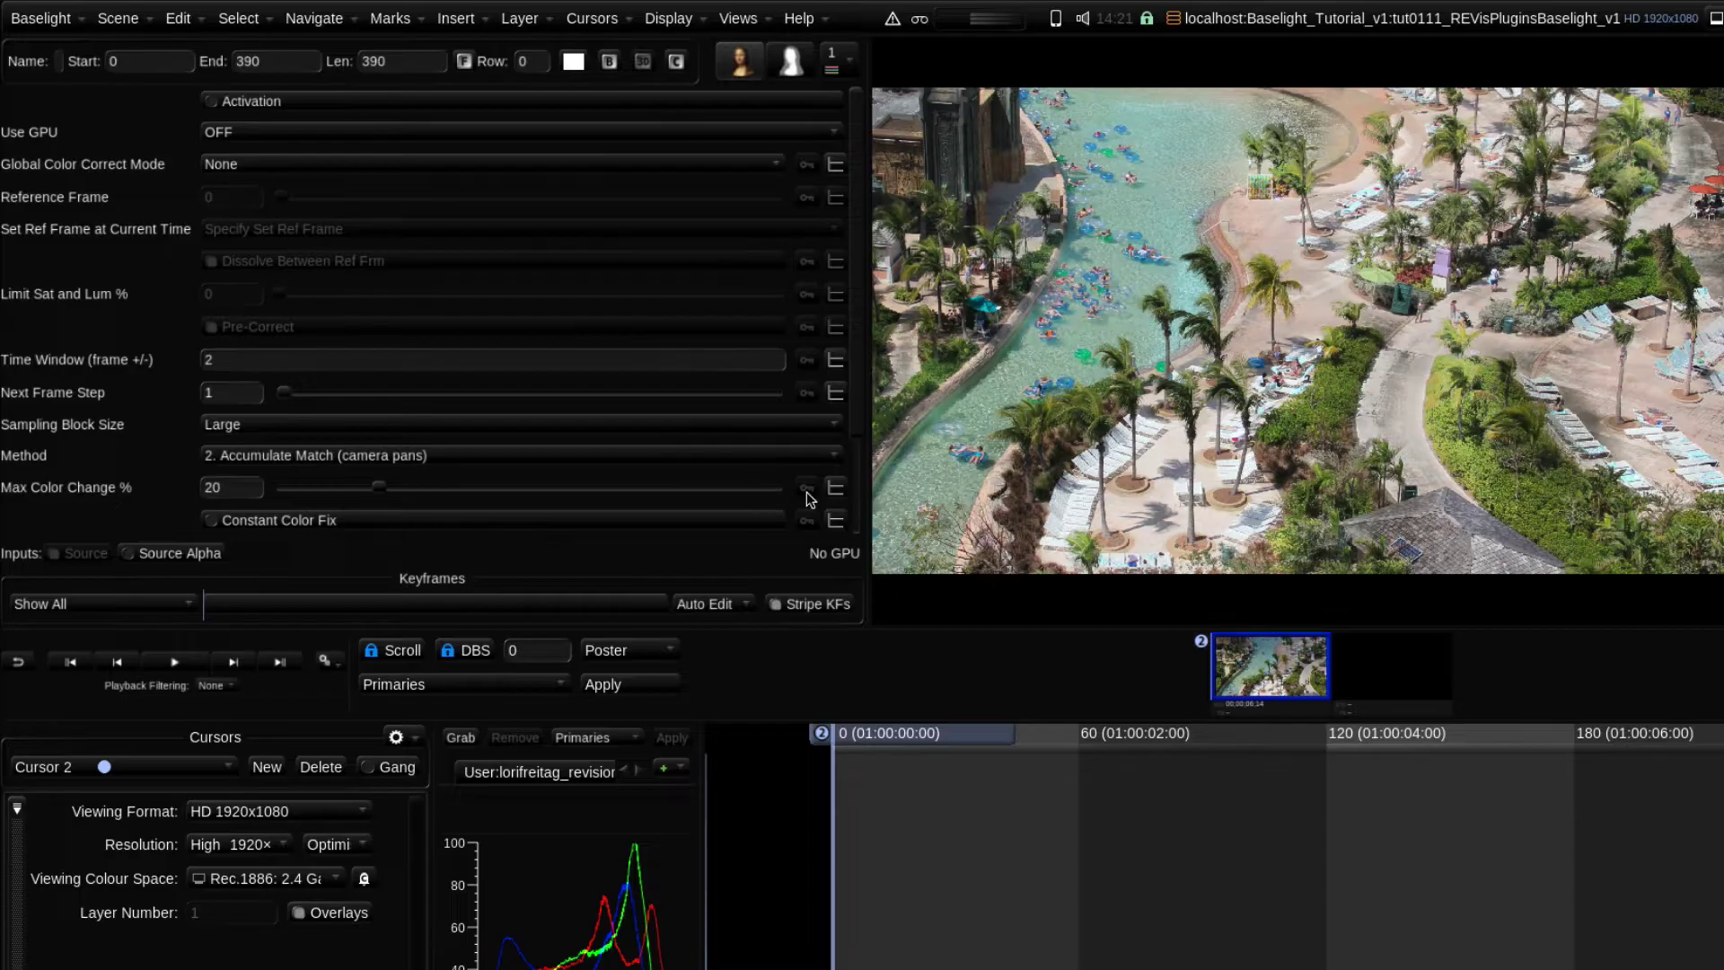
Step: Make Max Color Change interpolate linearly and turn on keyframing
left_click(836, 490)
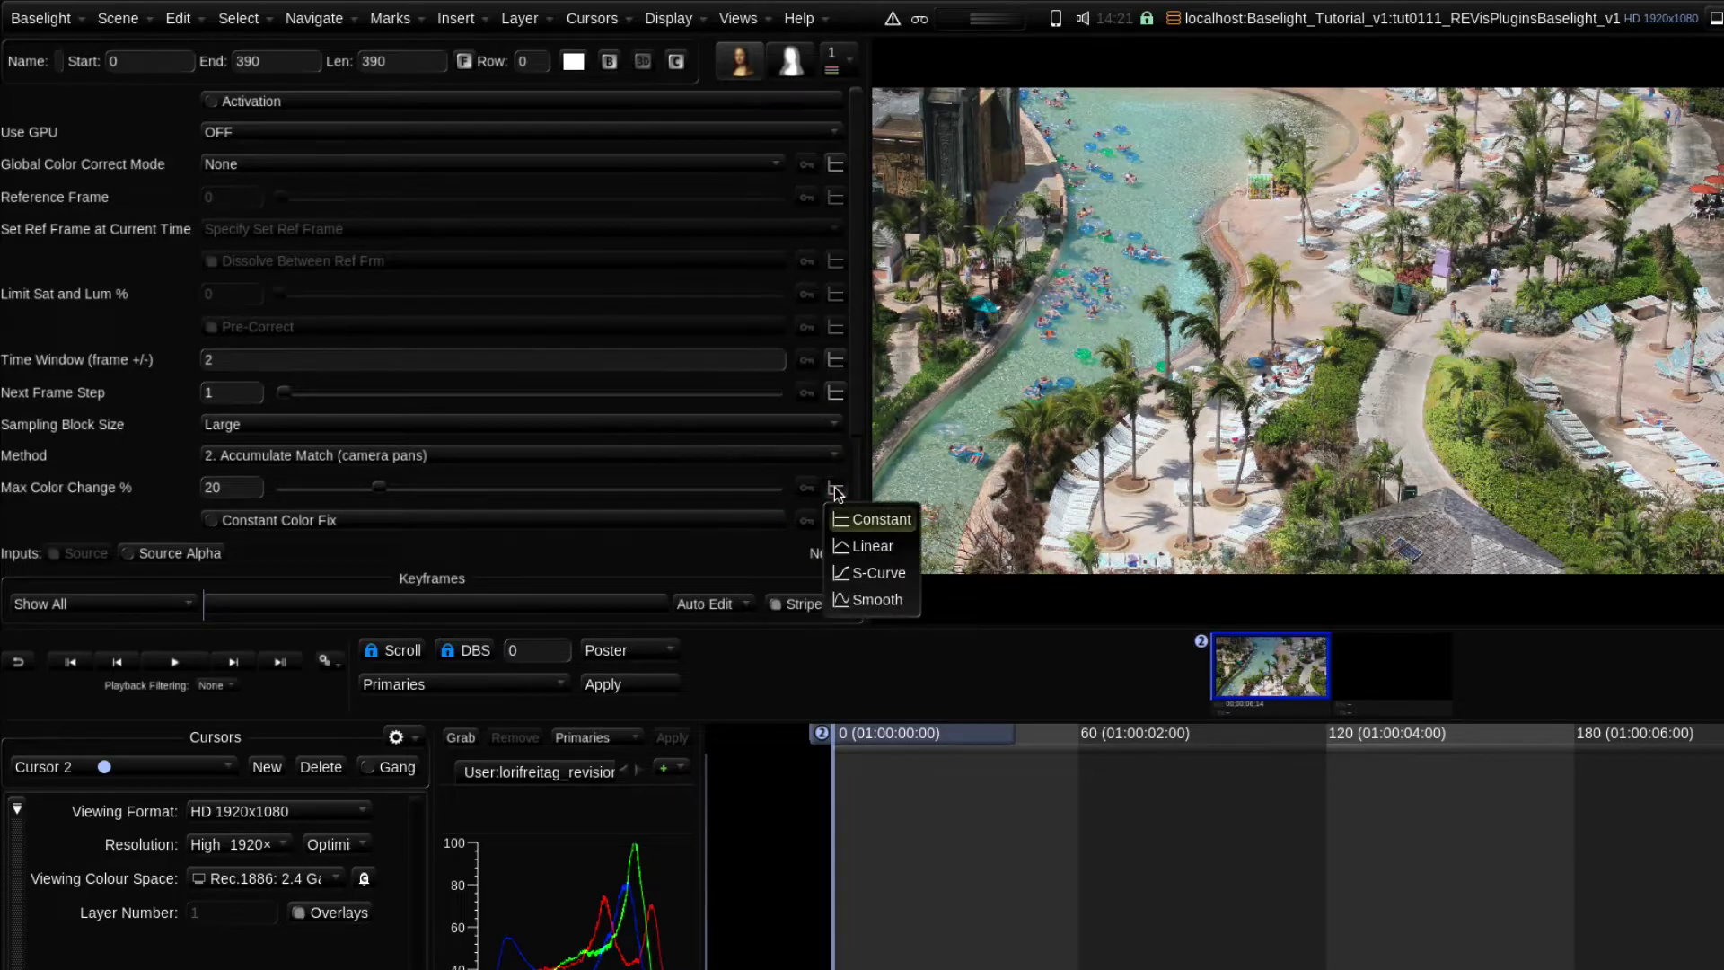
left_click(869, 546)
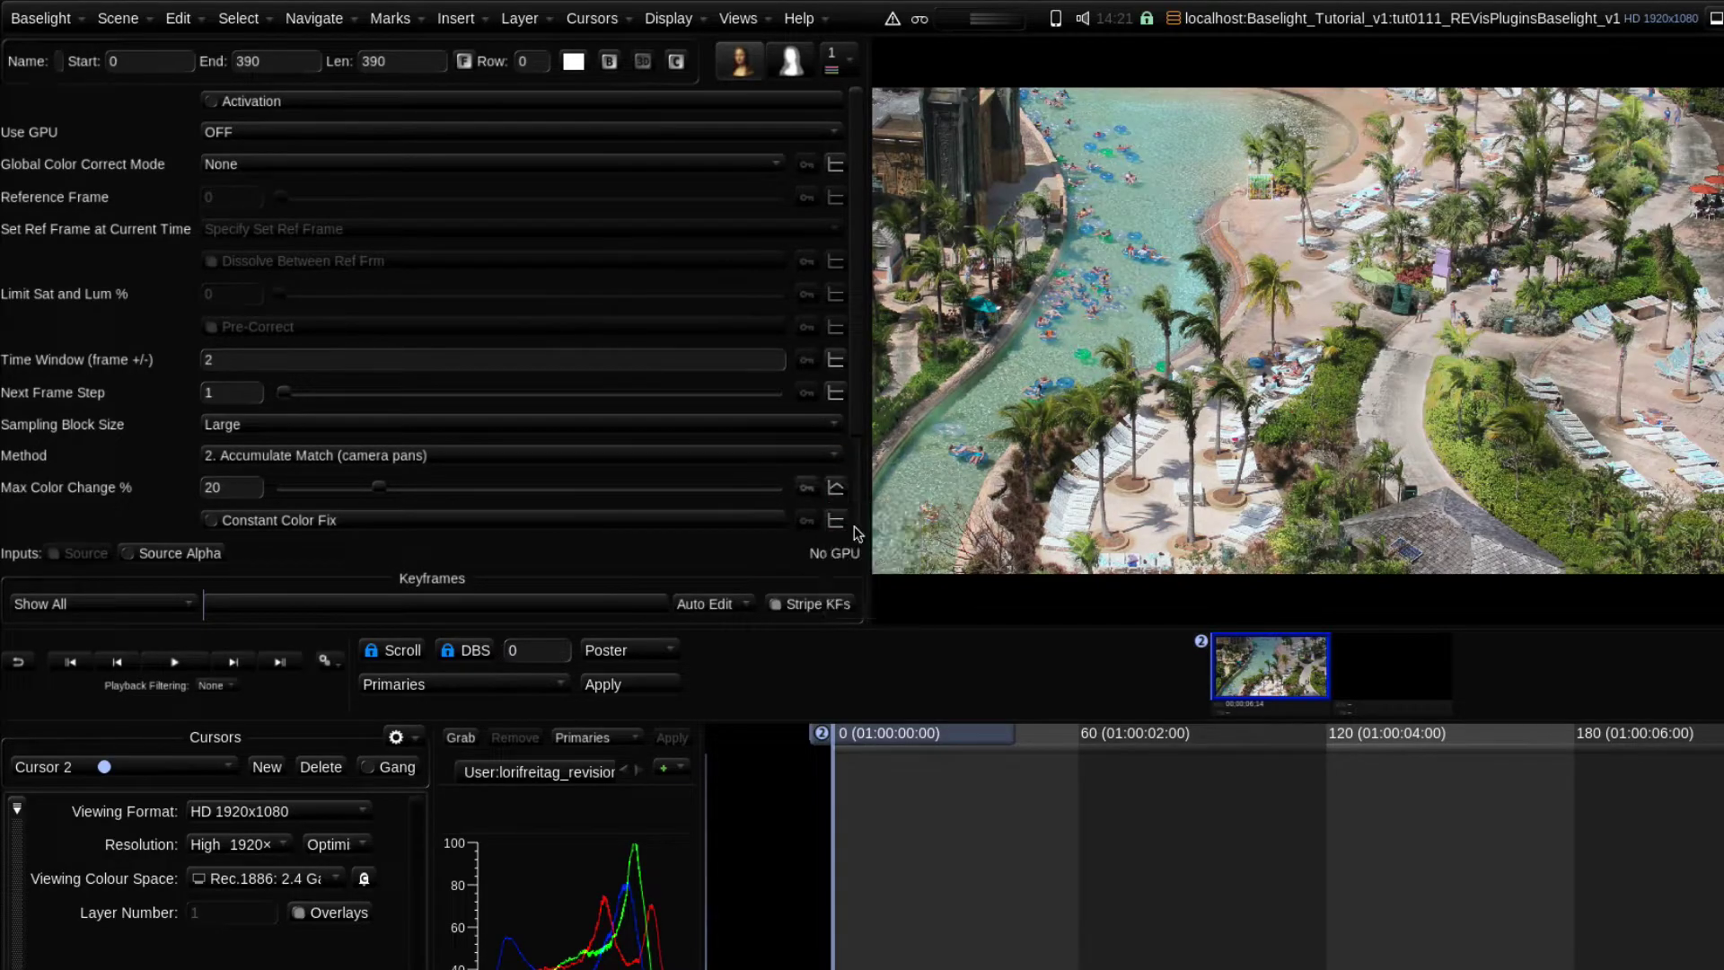
left_click(806, 490)
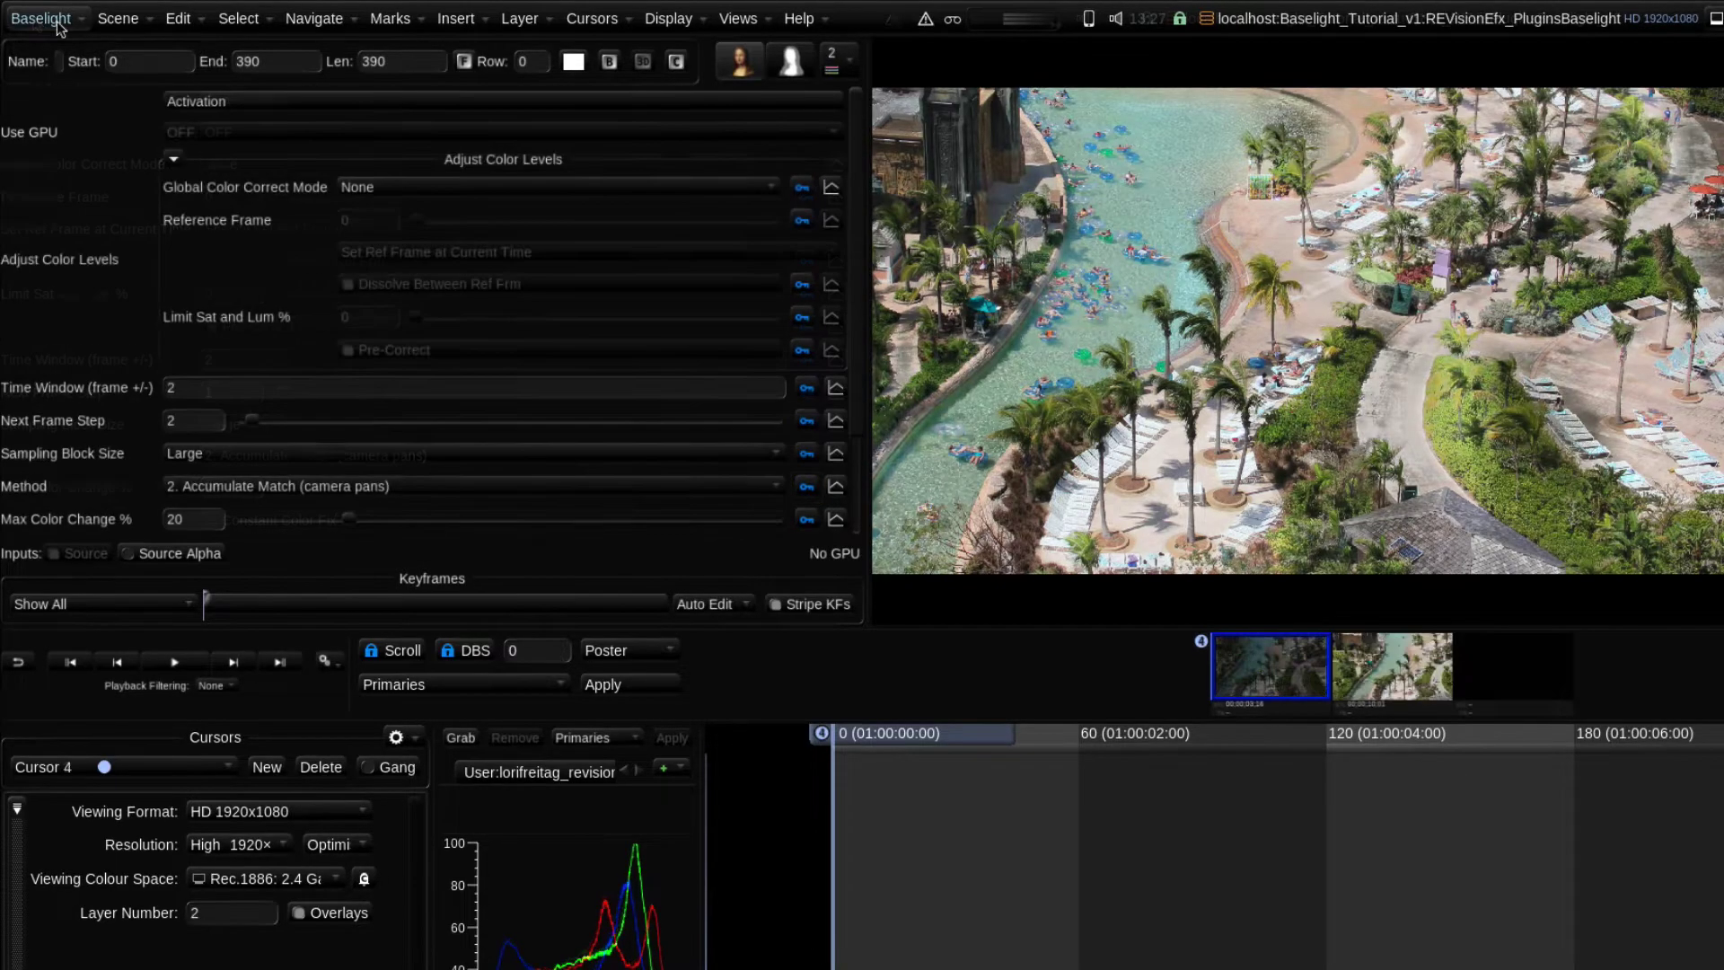
Step: Save the plugin preferences with Auto Edit edit mode and S-Curve keyframing mode
left_click(56, 22)
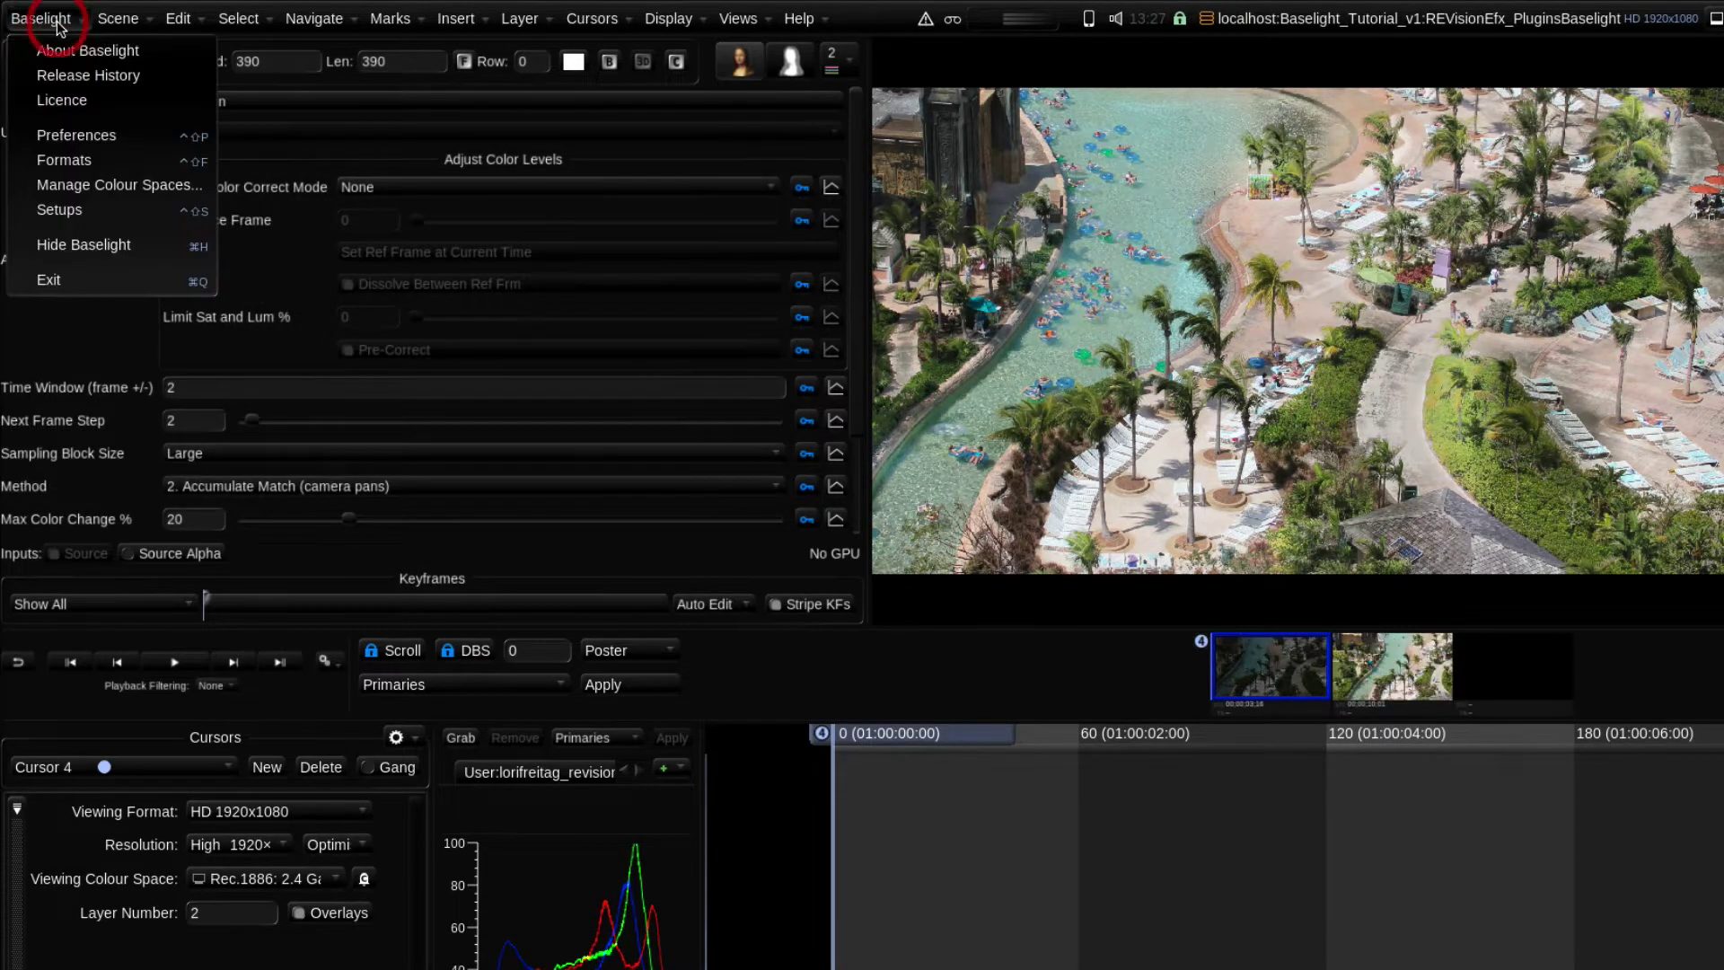
left_click(99, 137)
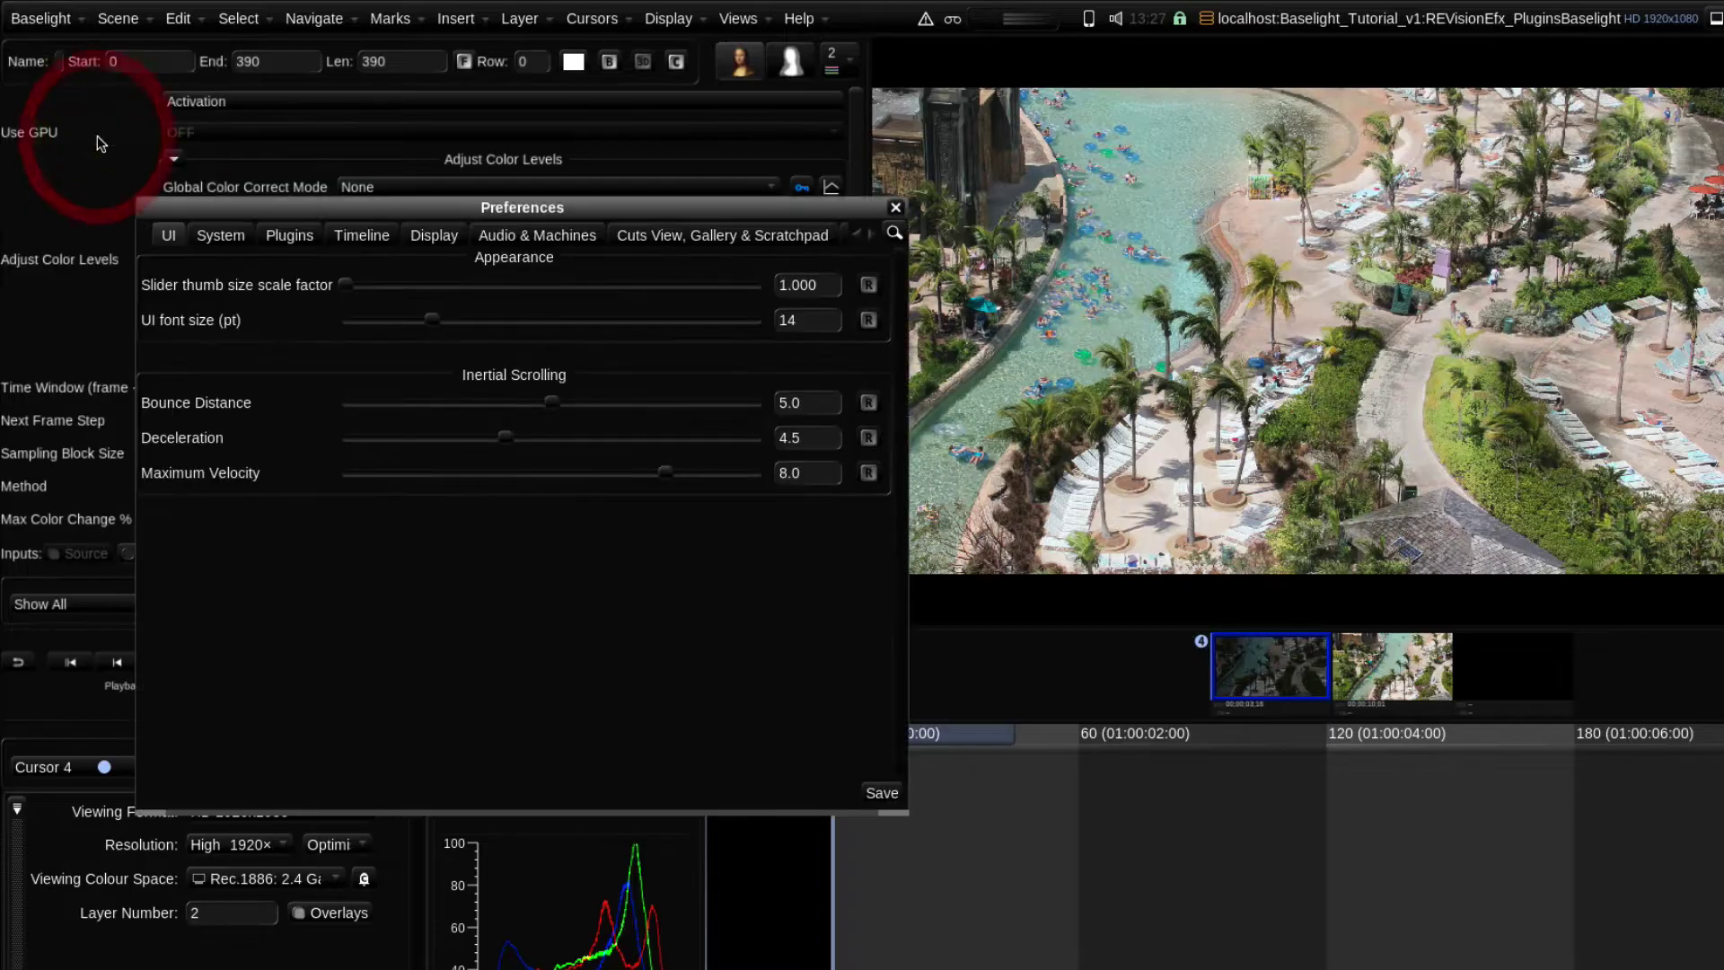
left_click(289, 236)
scroll(187, 509, "down", 5)
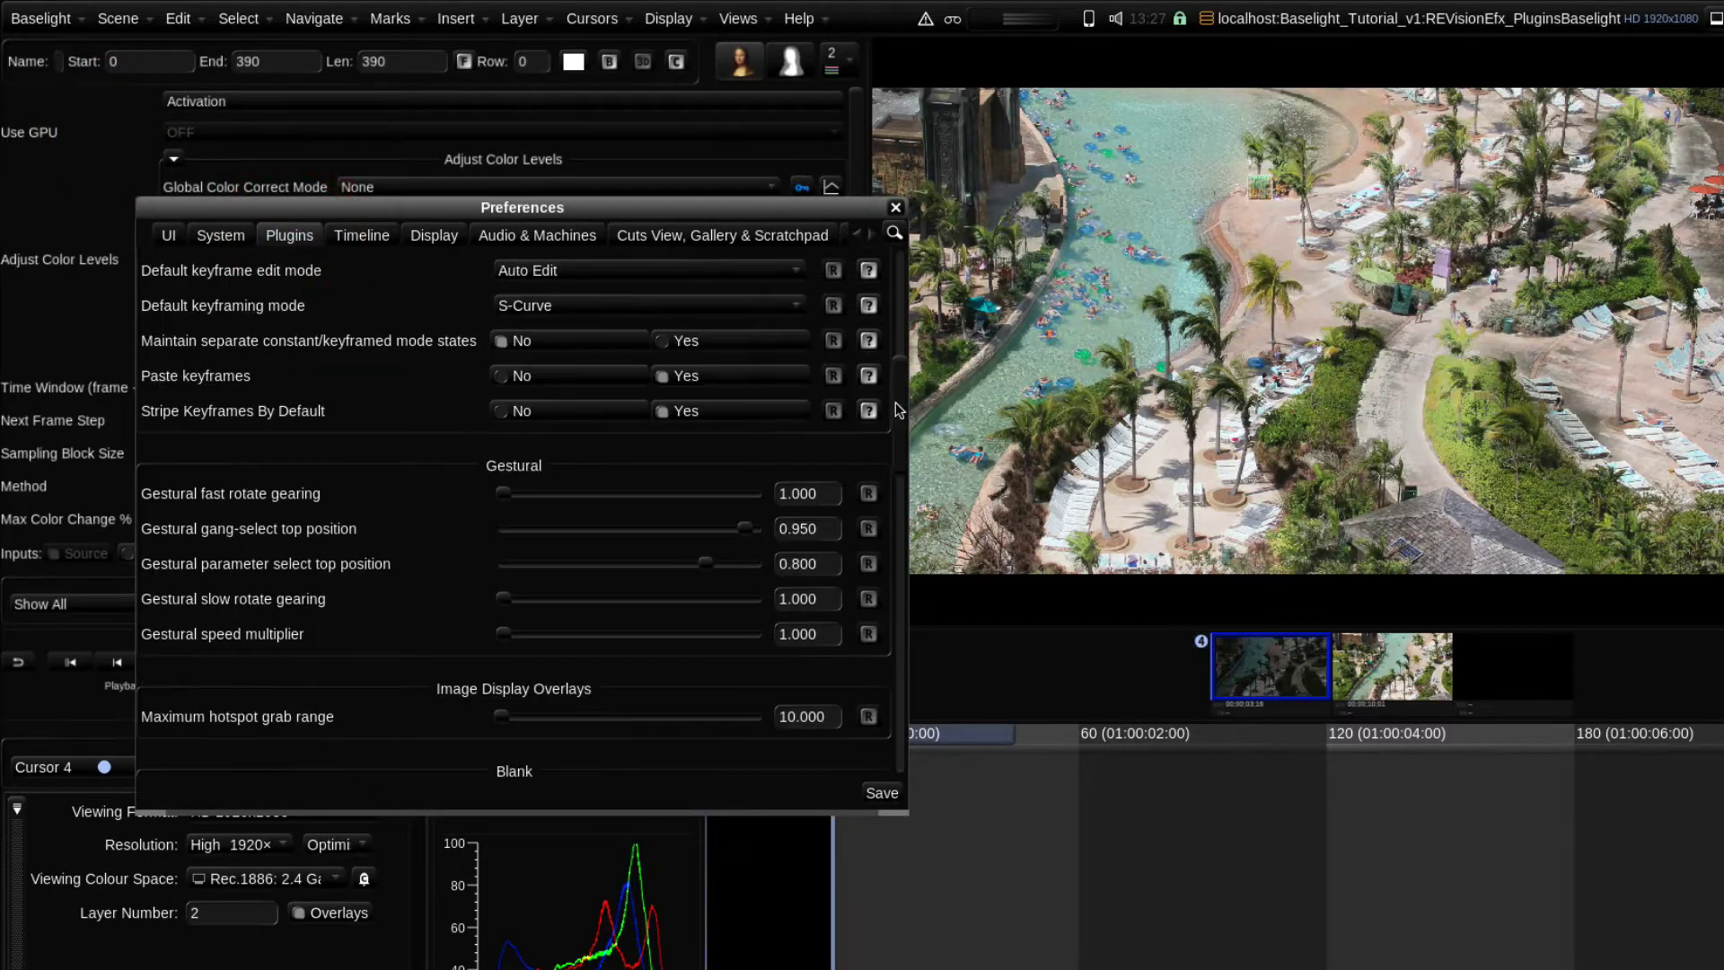
left_click(542, 271)
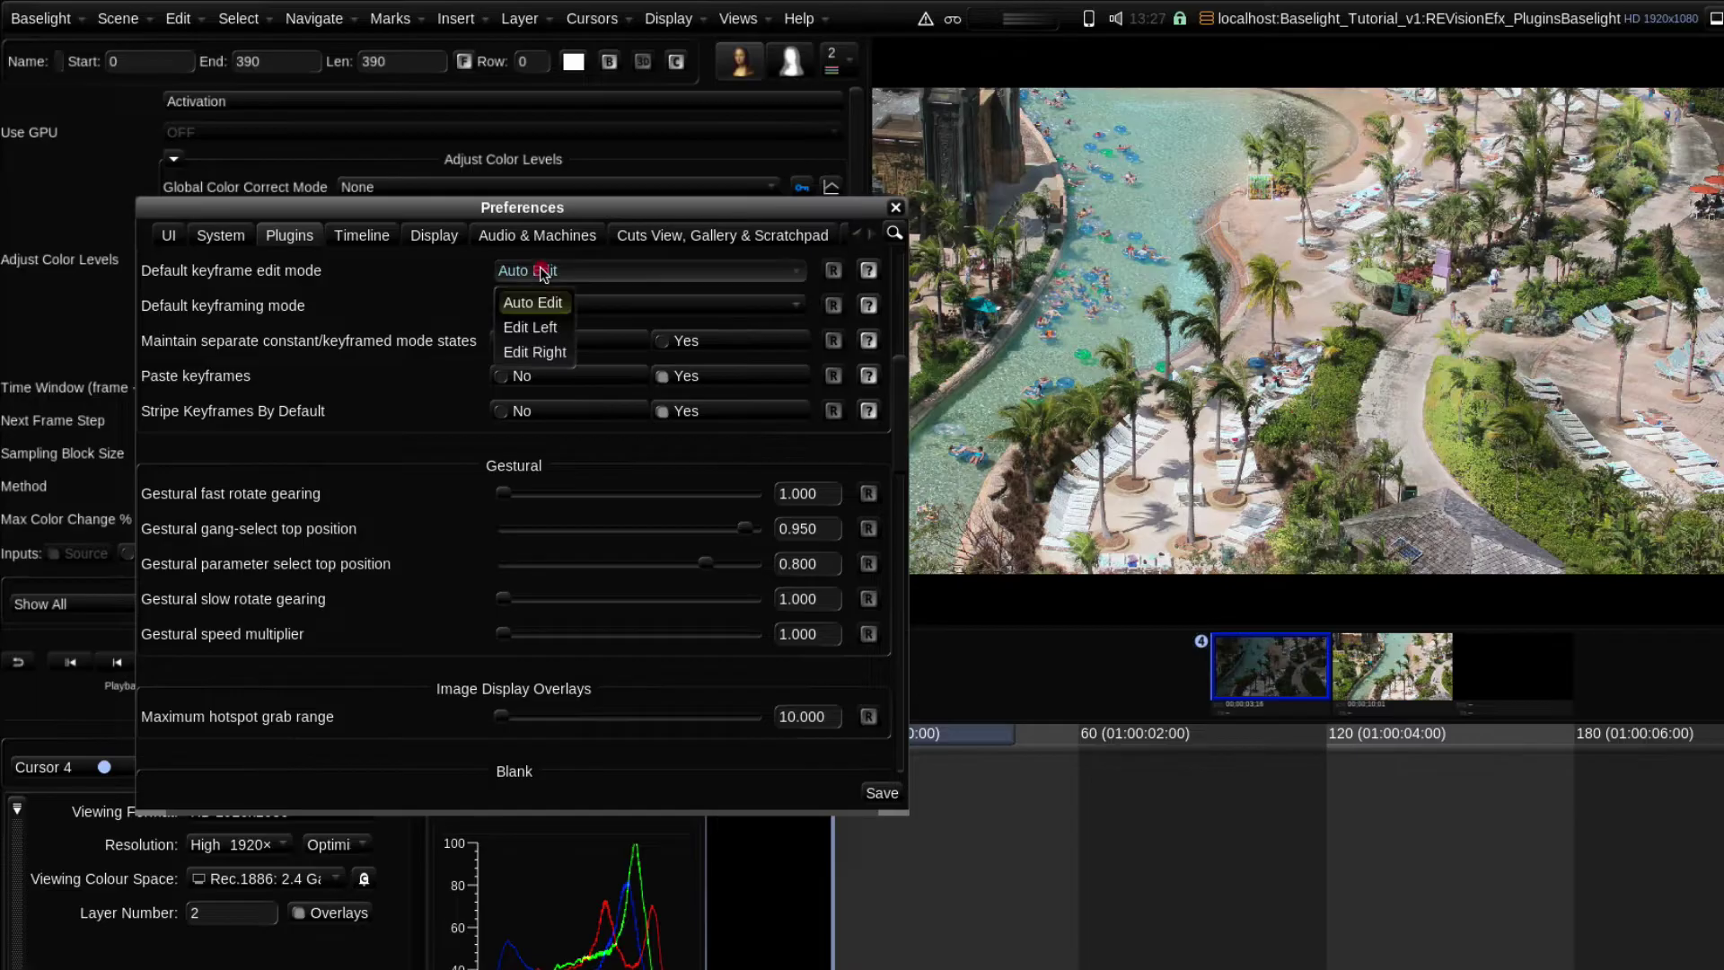
left_click(276, 278)
left_click(590, 306)
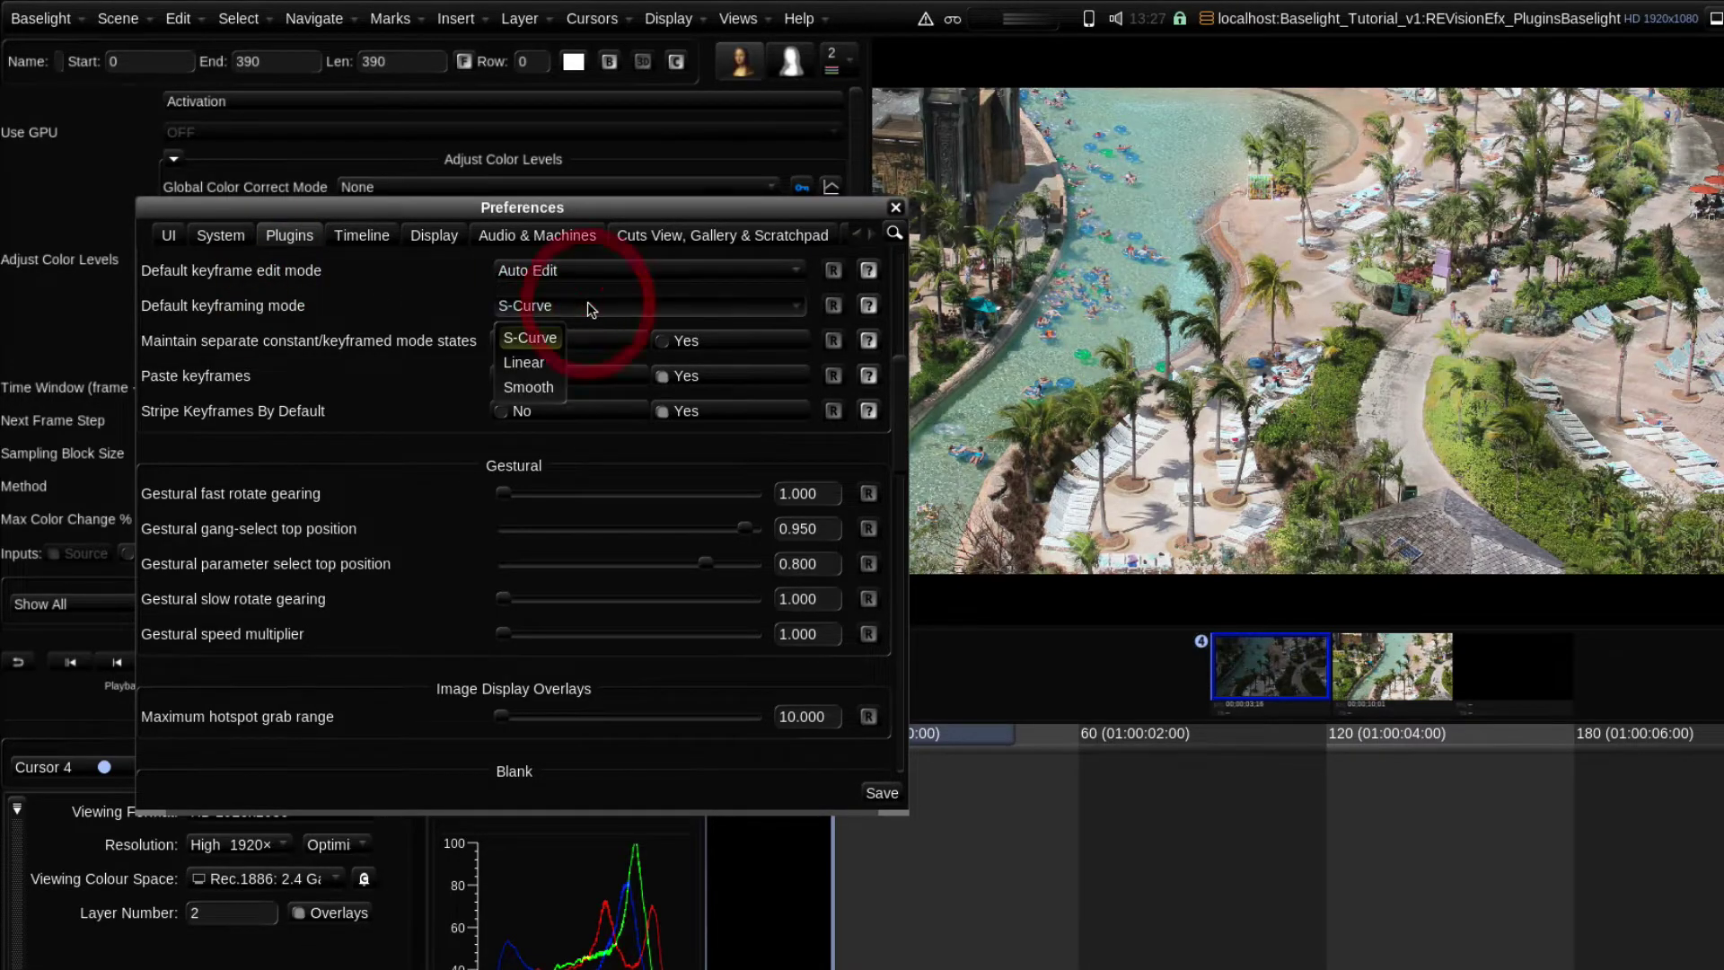
left_click(316, 336)
left_click(882, 793)
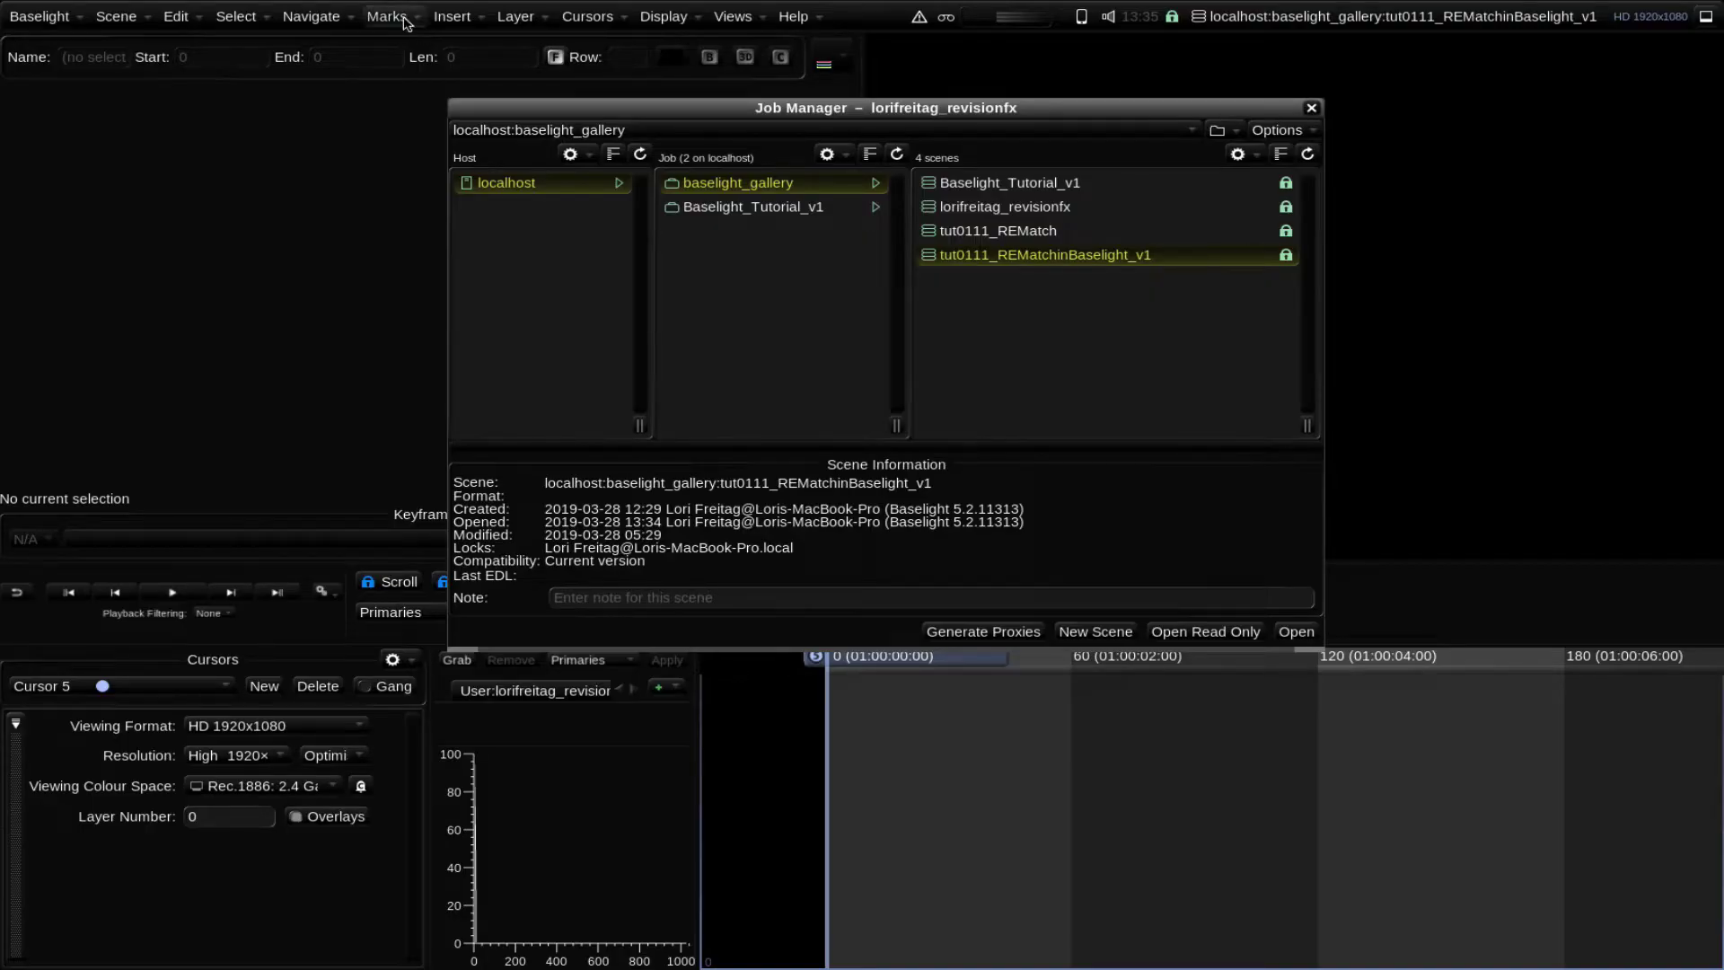
Step: Browse FLUX Manage to Footage/Stereo/Source/MHD3D_CD3_D0180_L and select the 211-frame TGA sequence
left_click(1312, 112)
left_click(733, 16)
left_click(816, 238)
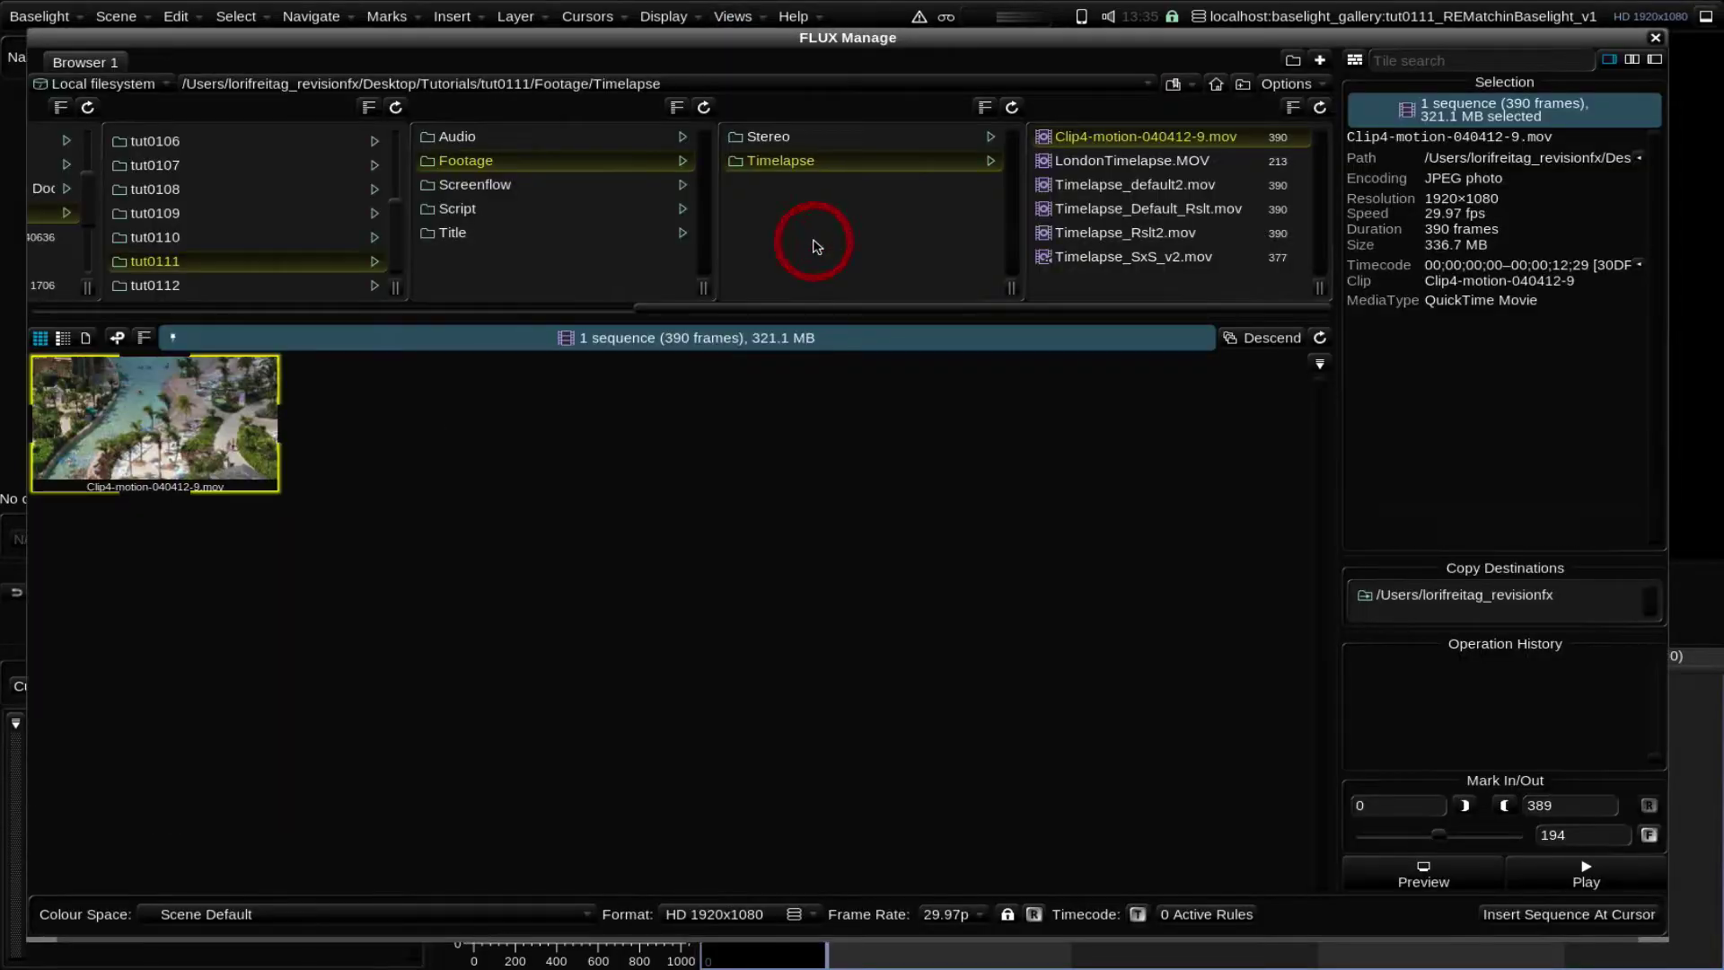
left_click(788, 162)
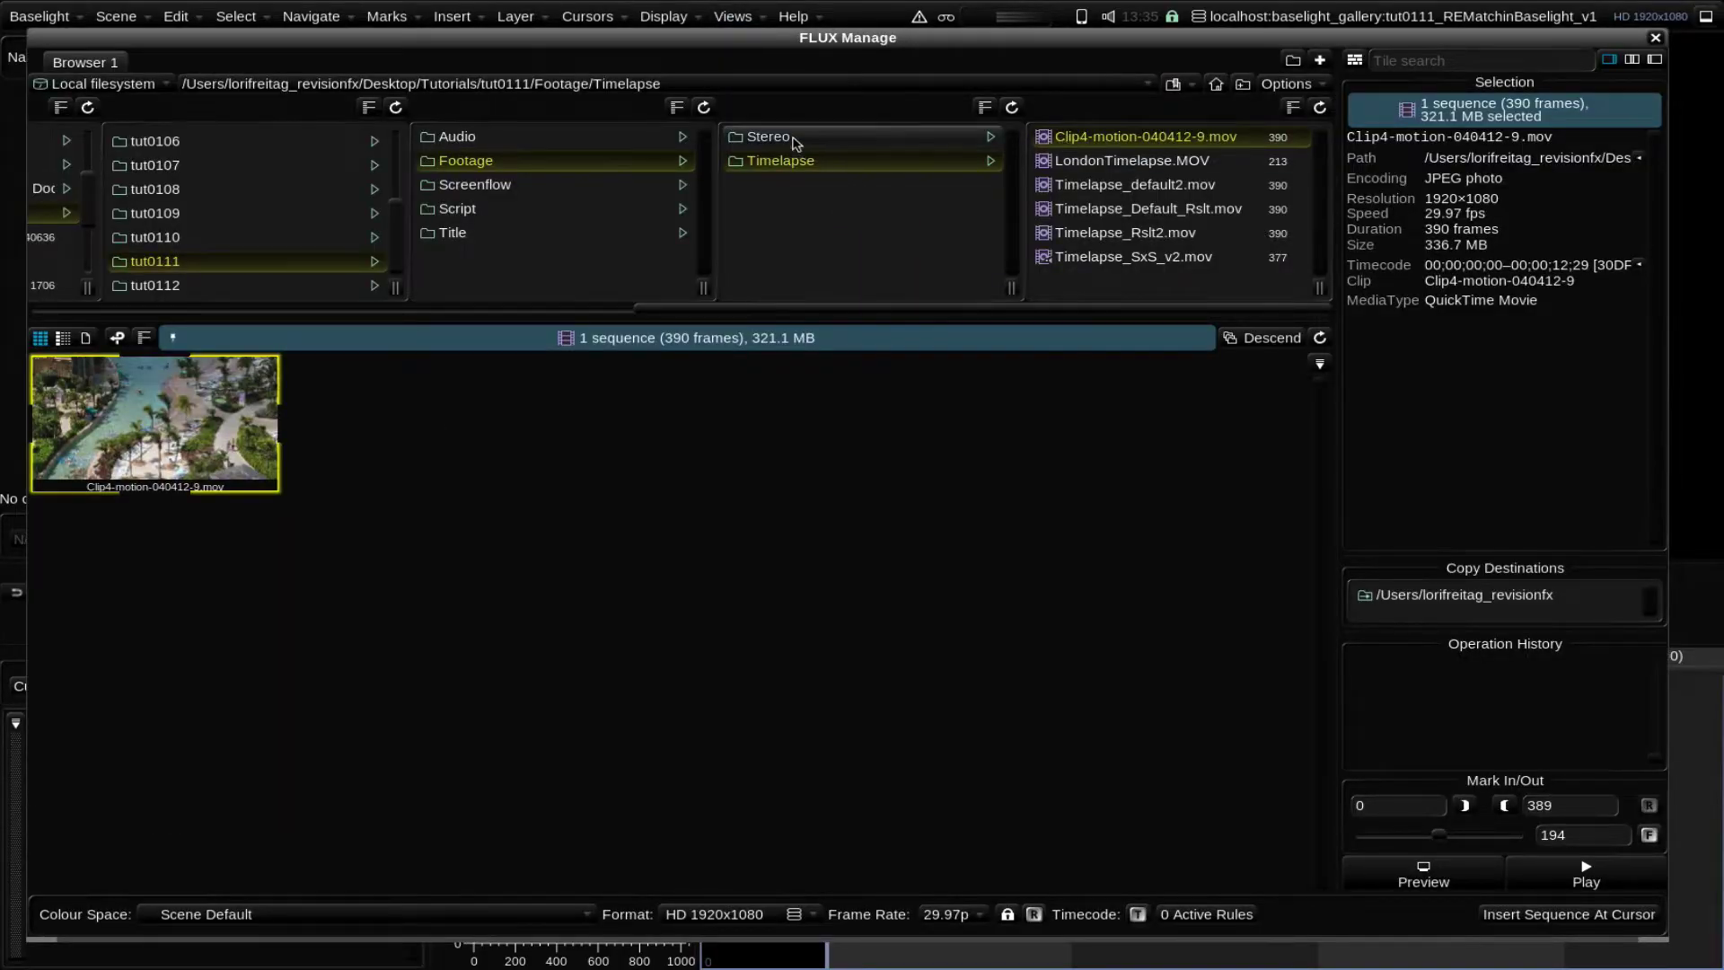
left_click(807, 138)
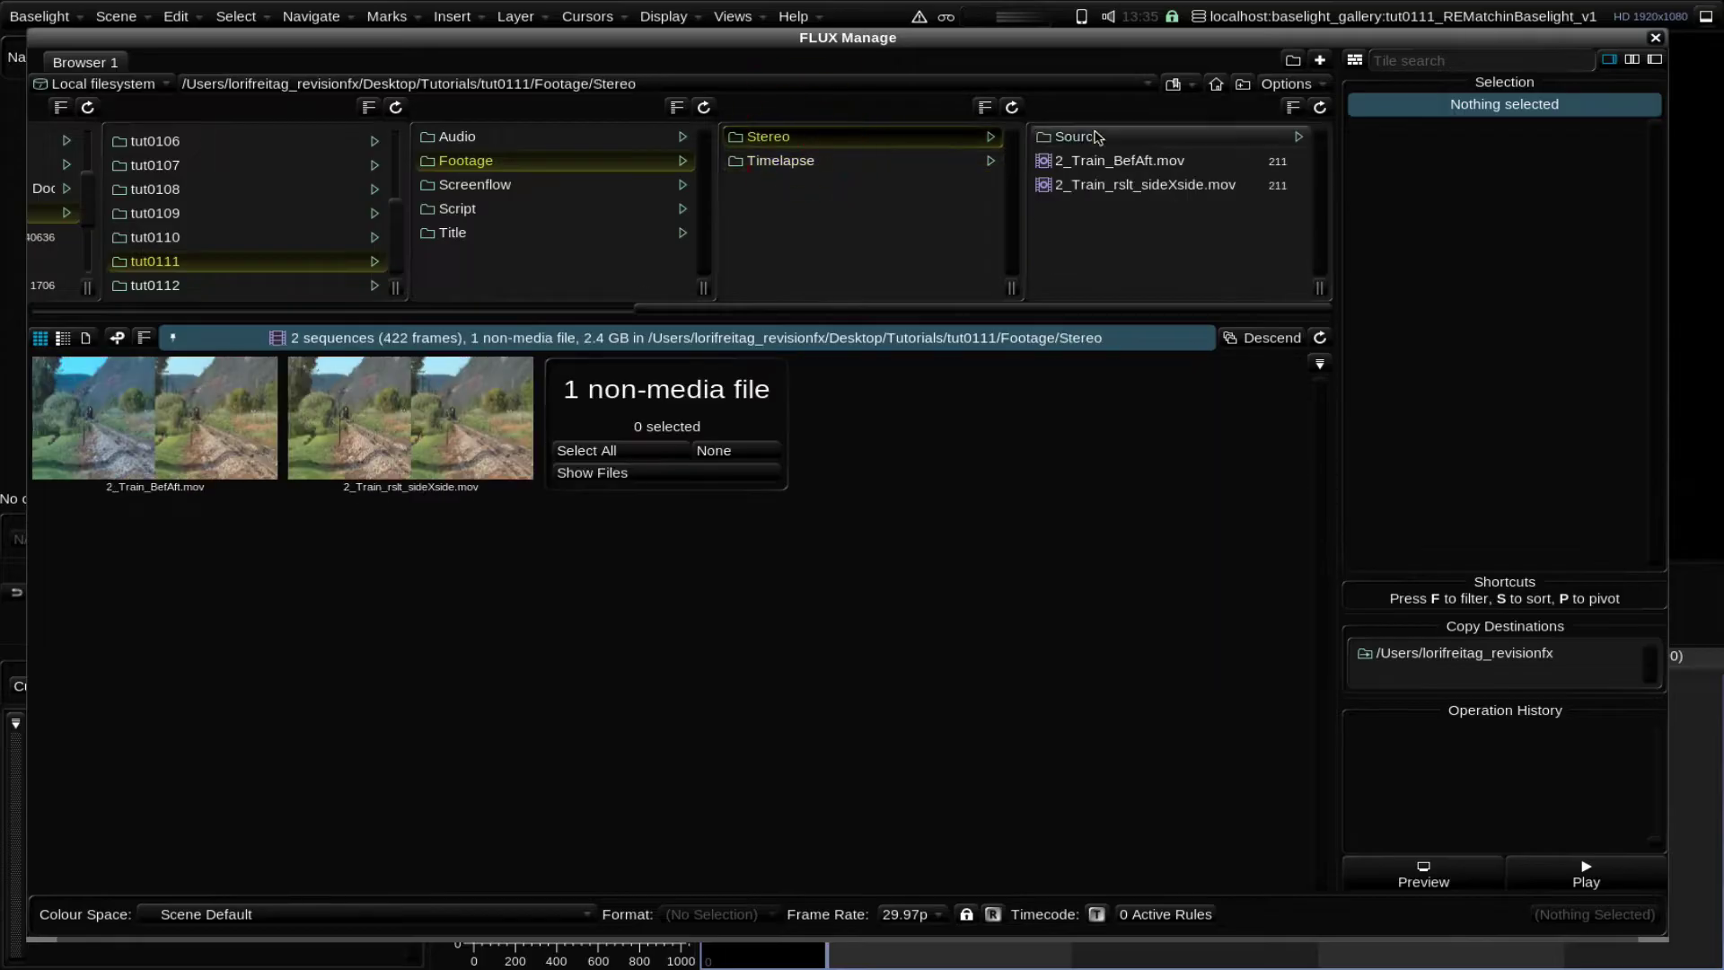
left_click(1087, 139)
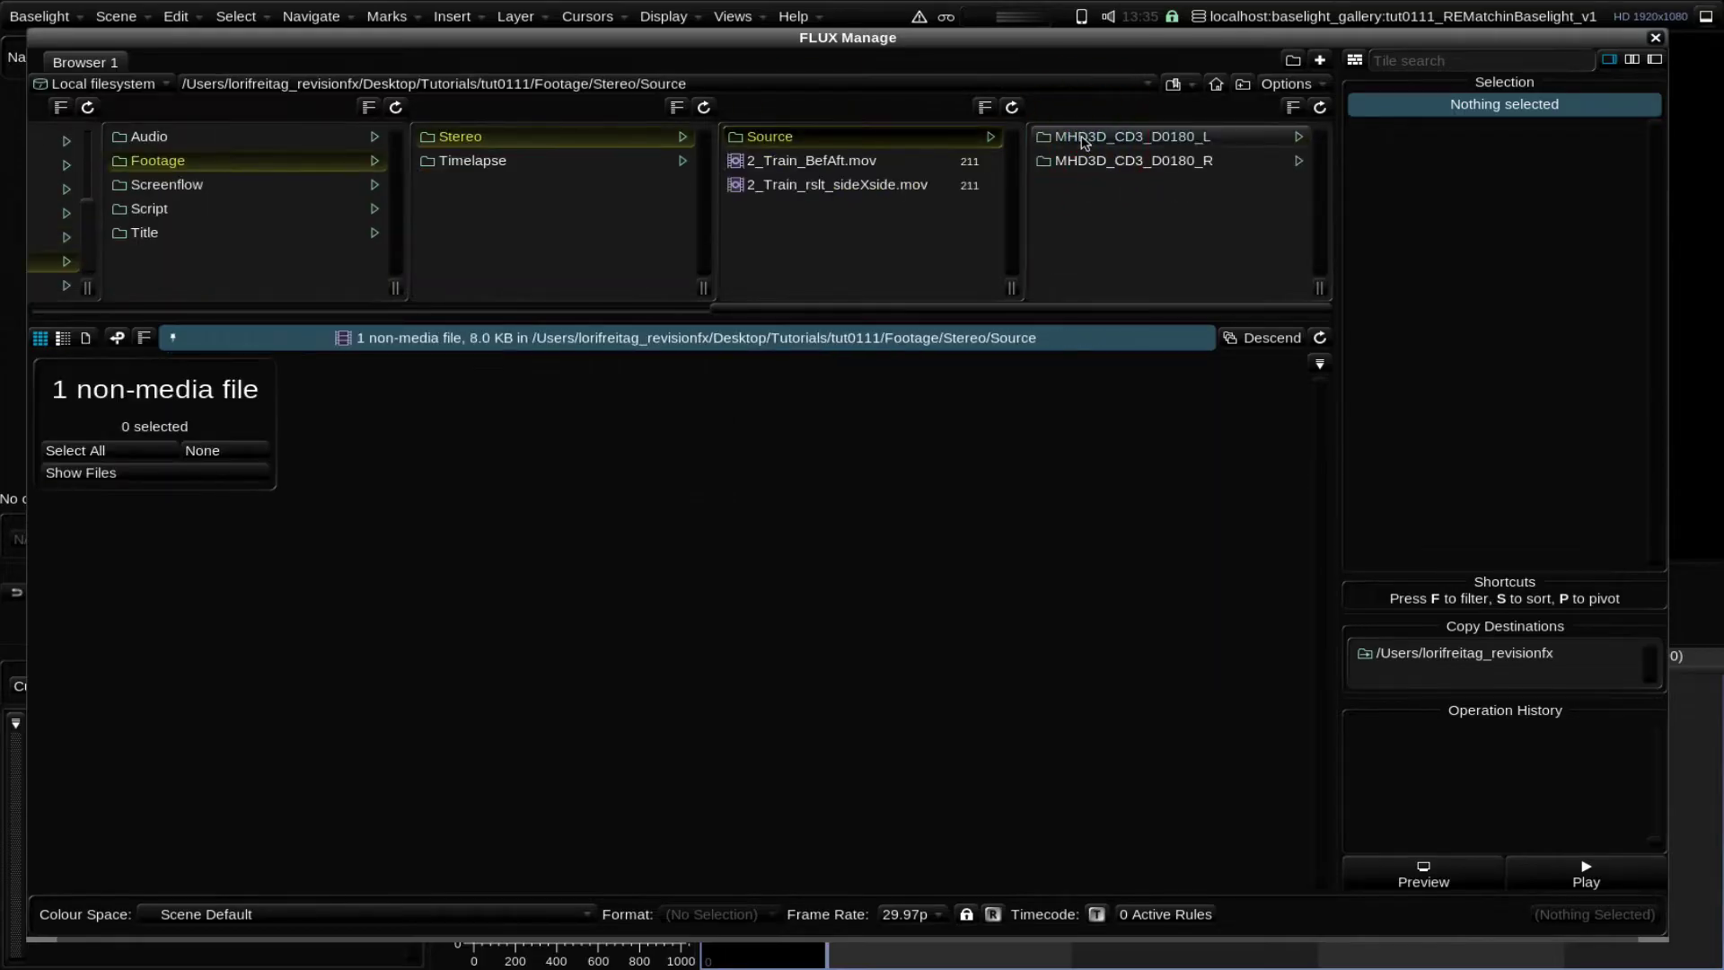
left_click(1084, 139)
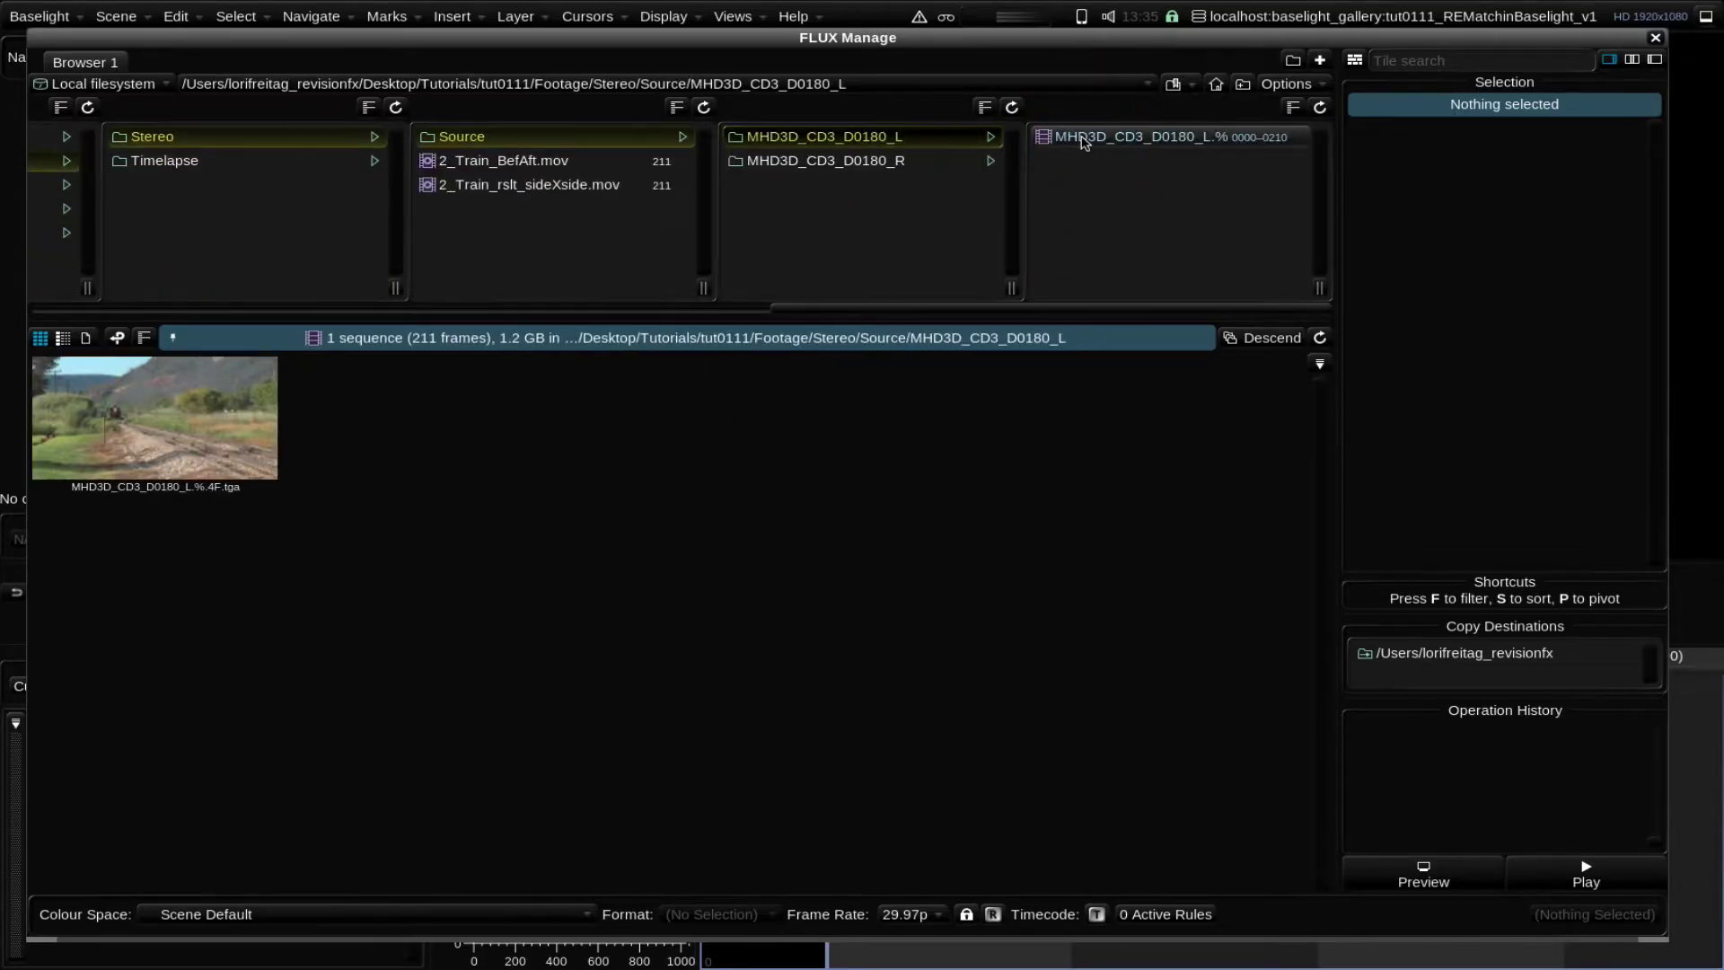
left_click(1084, 140)
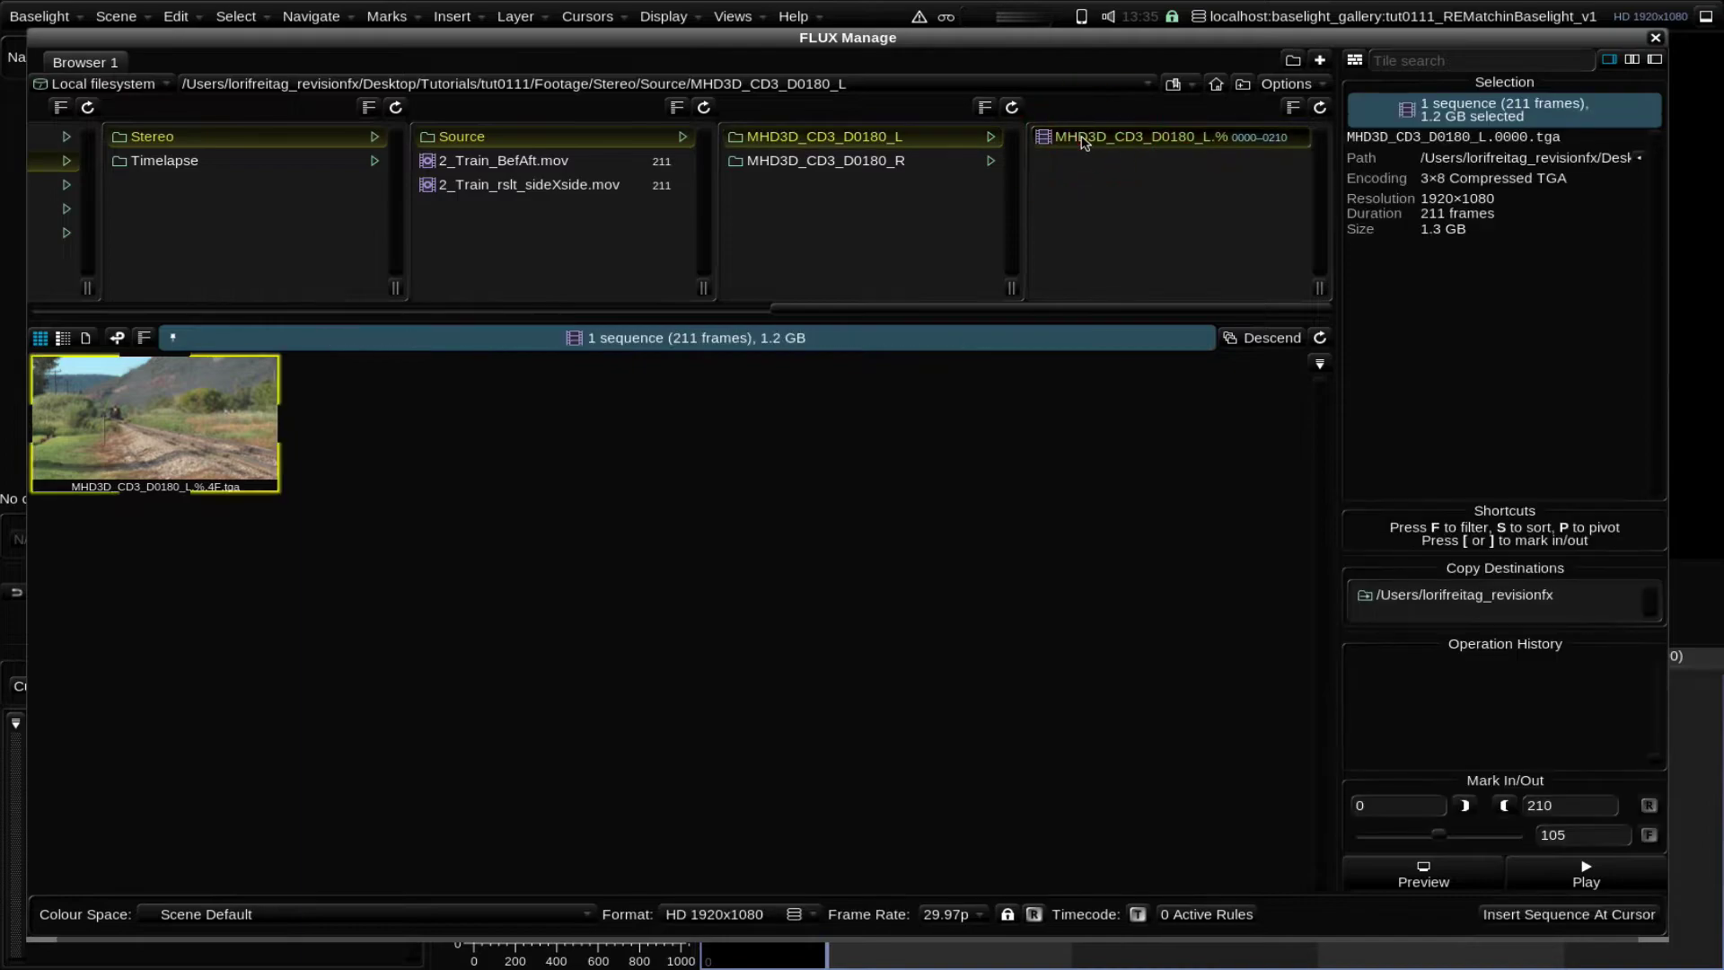
Step: Insert the left-eye sequence and move its strip to the top of the stack
double_click(1083, 139)
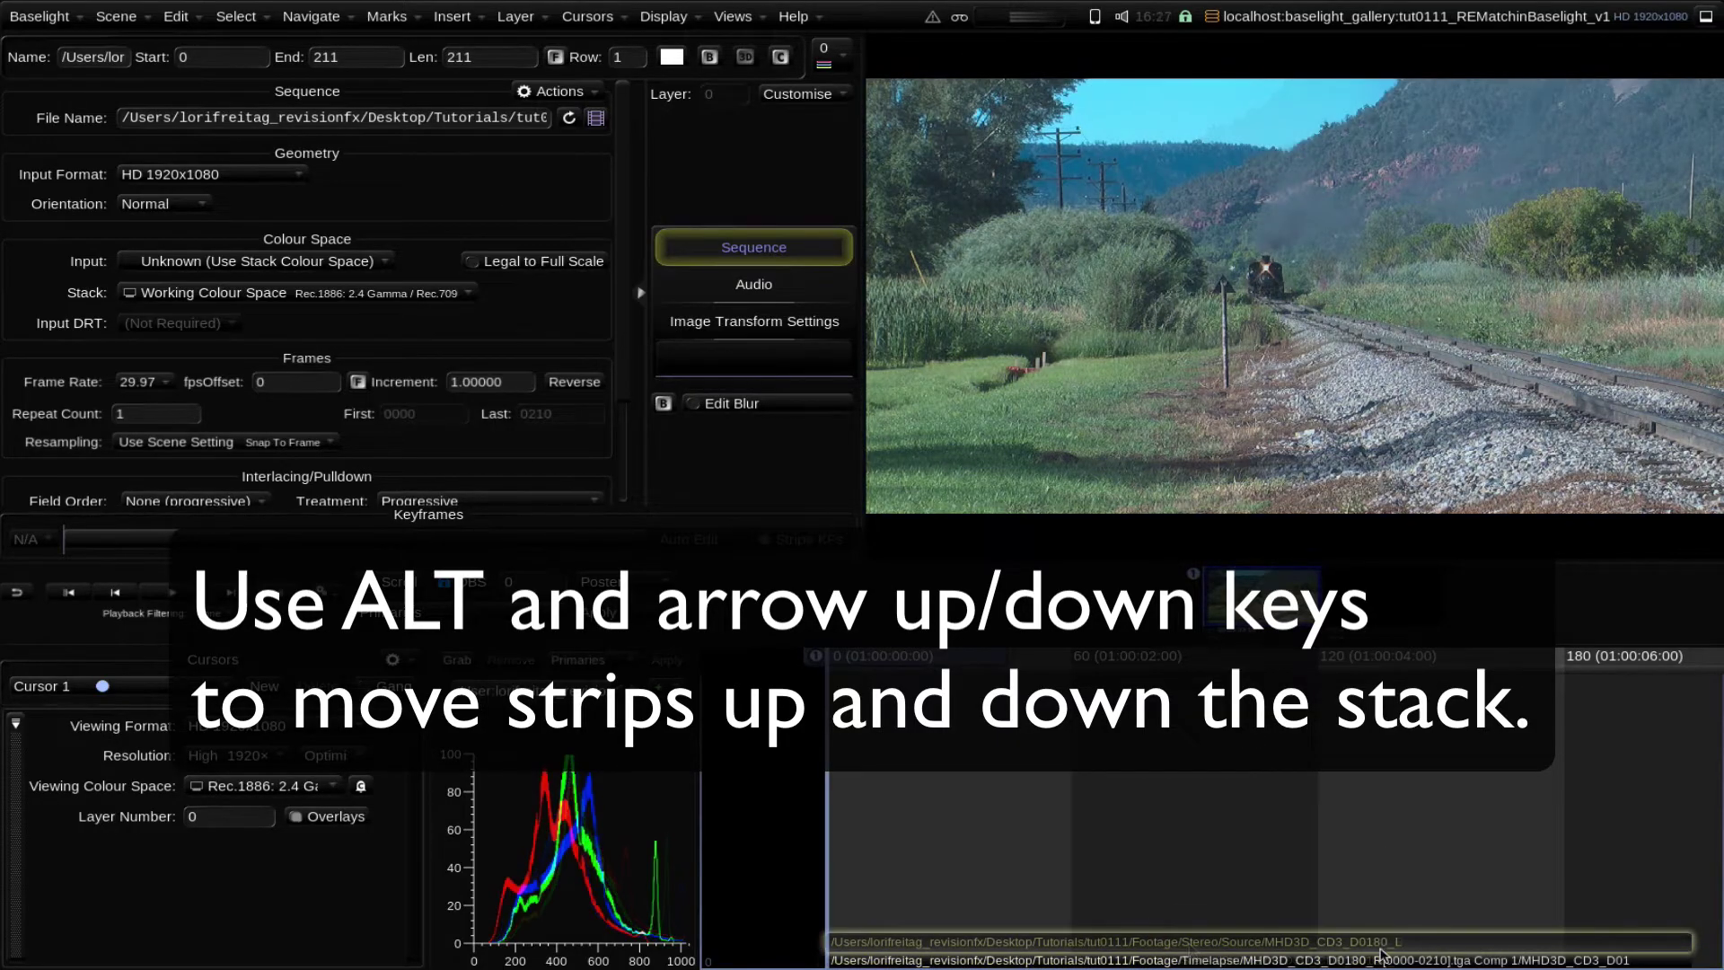
key("alt+Down")
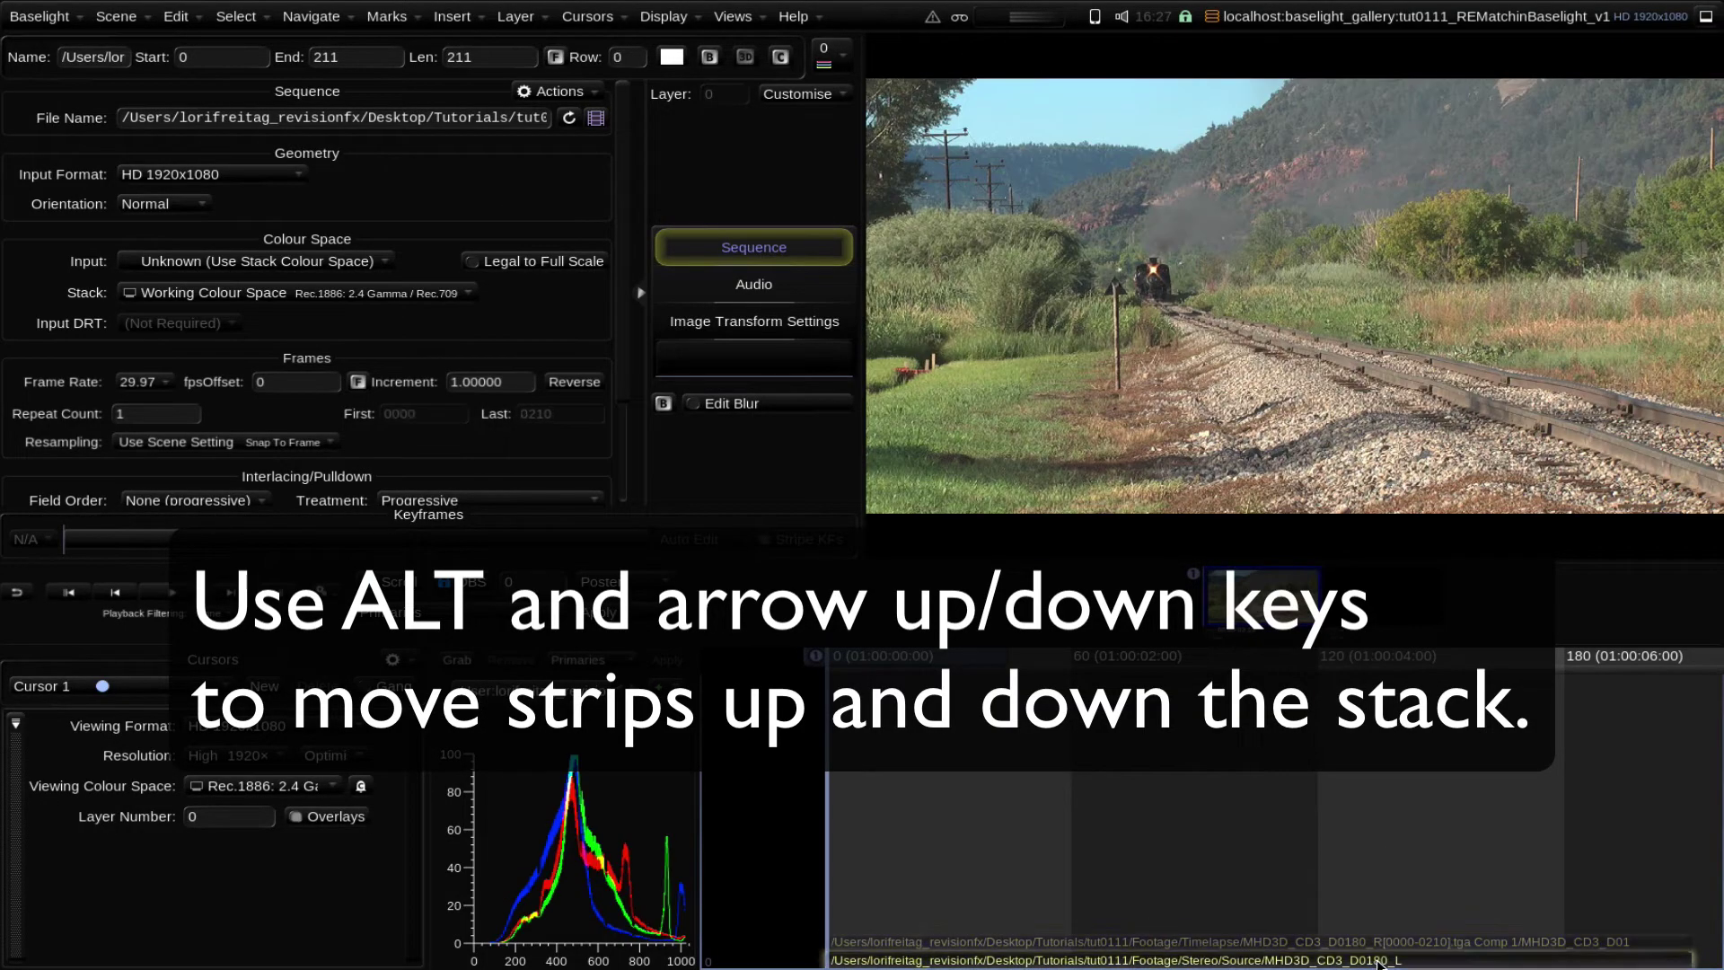
key("alt+Up")
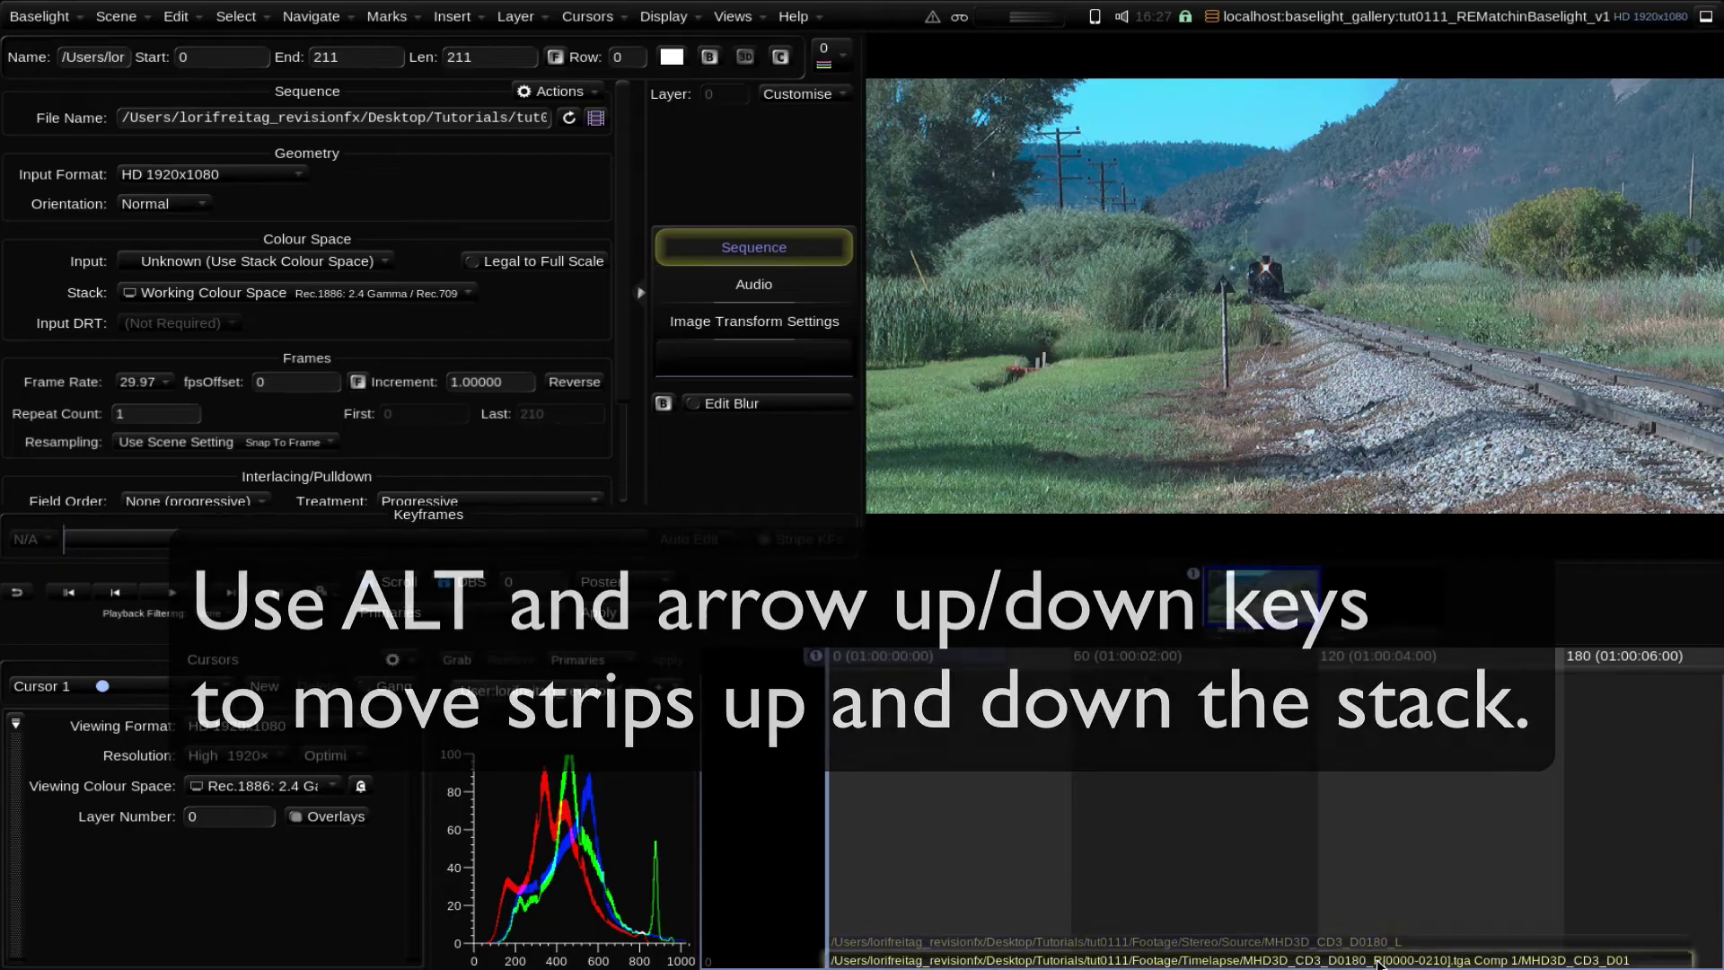
Step: Add the REMatchStereo OFX filter to the train shot
left_click(451, 16)
mouse_move(585, 120)
mouse_move(538, 97)
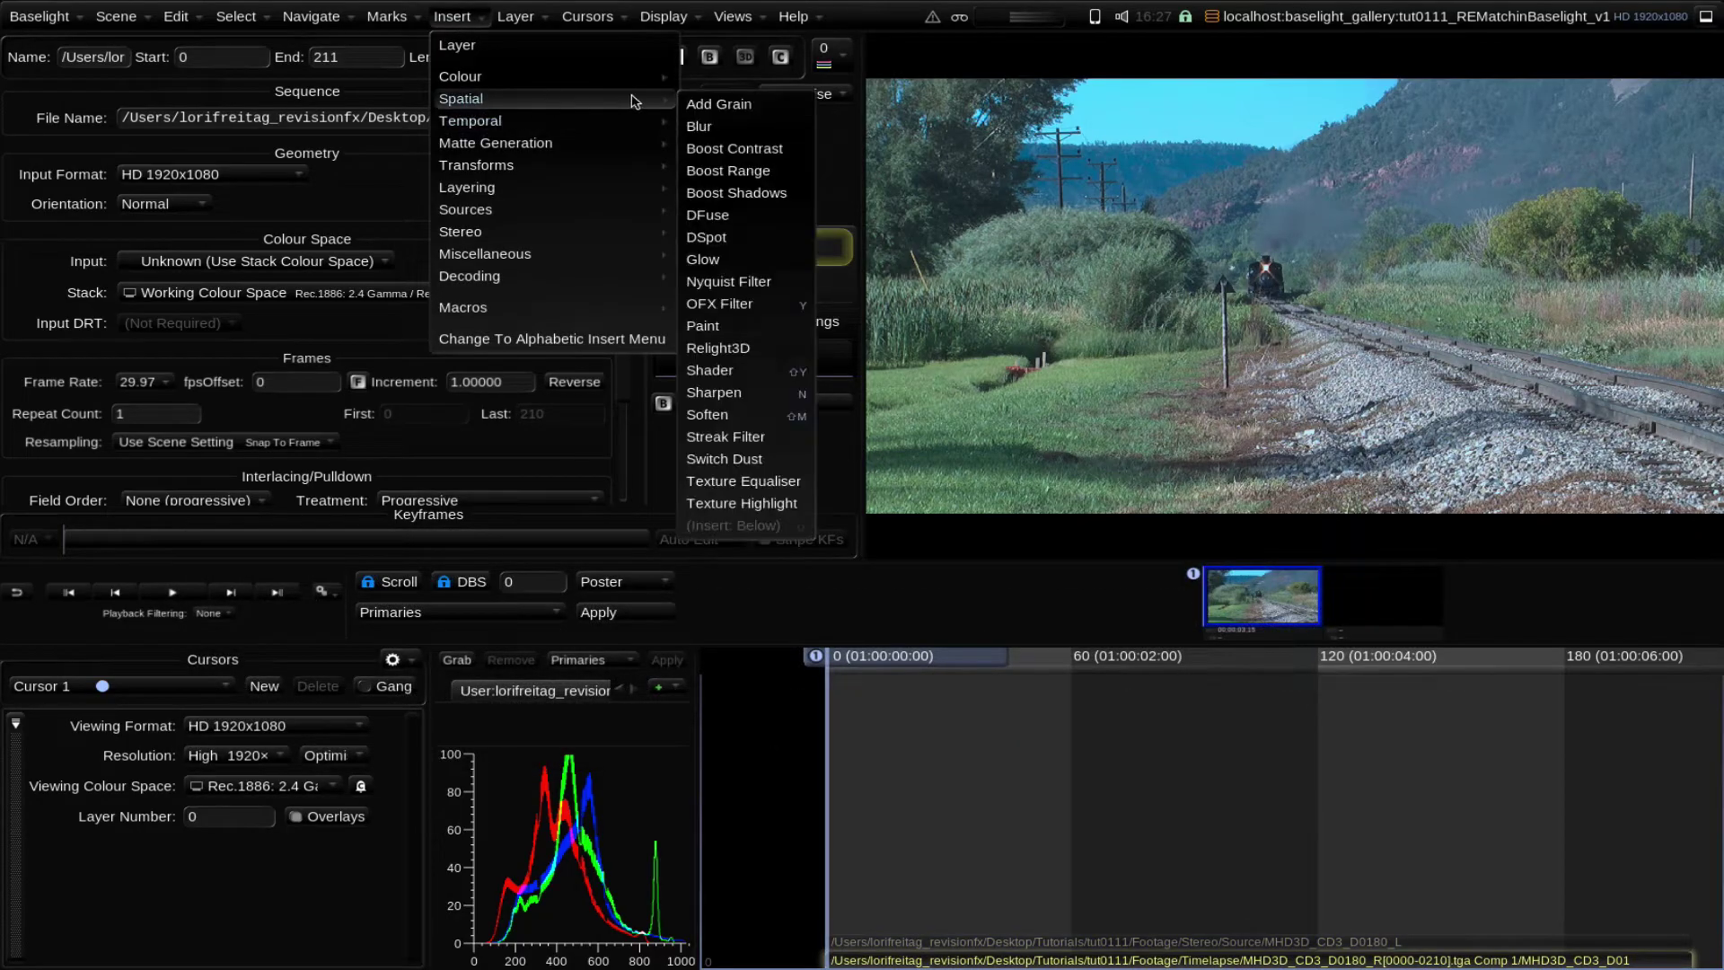
left_click(754, 306)
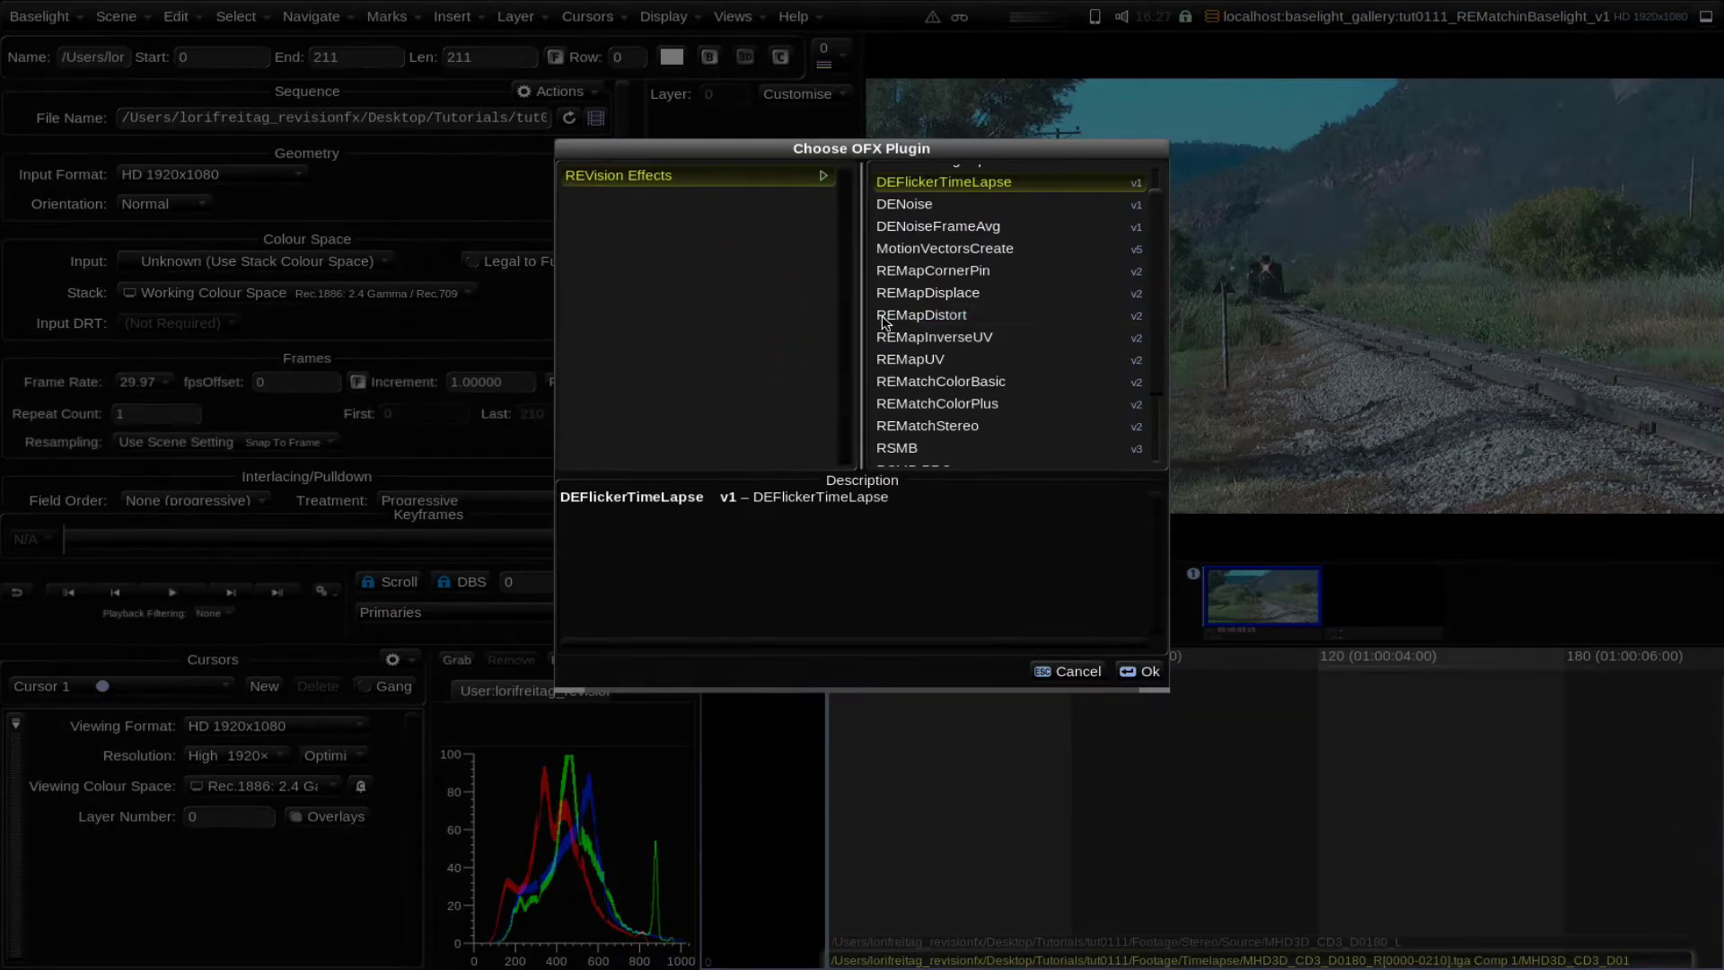
left_click(966, 426)
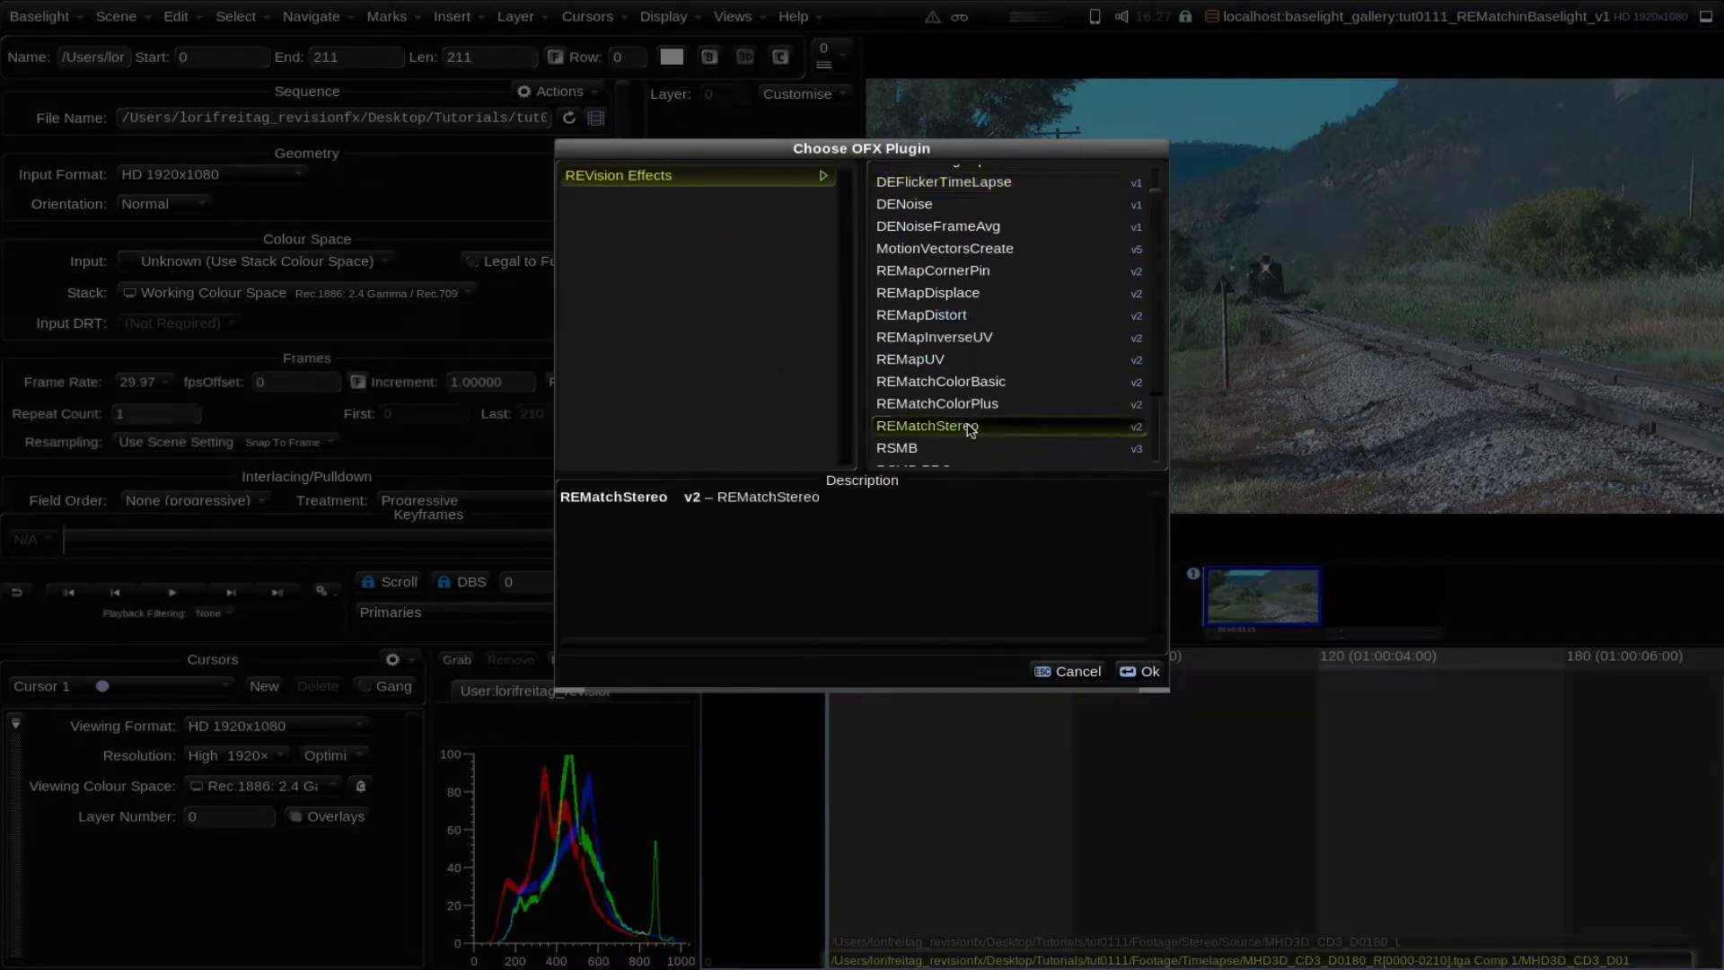
left_click(1150, 671)
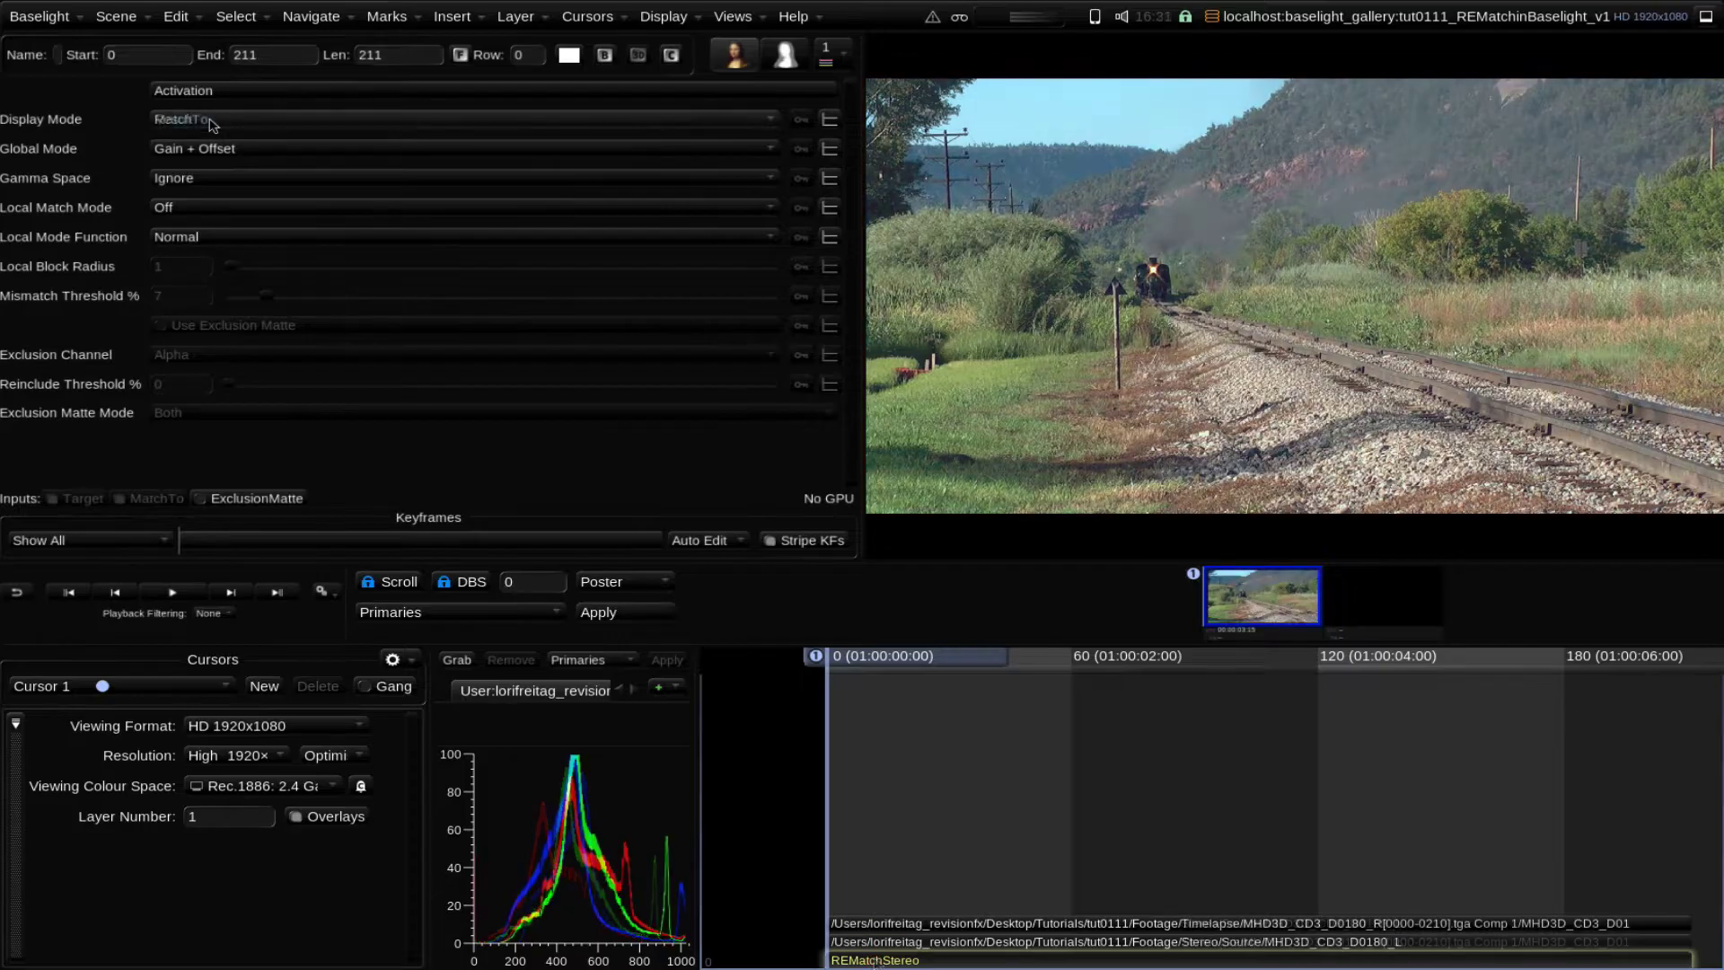
Step: Compare Target and Result display modes, then set Global Mode to LAB Histogram
left_click(193, 118)
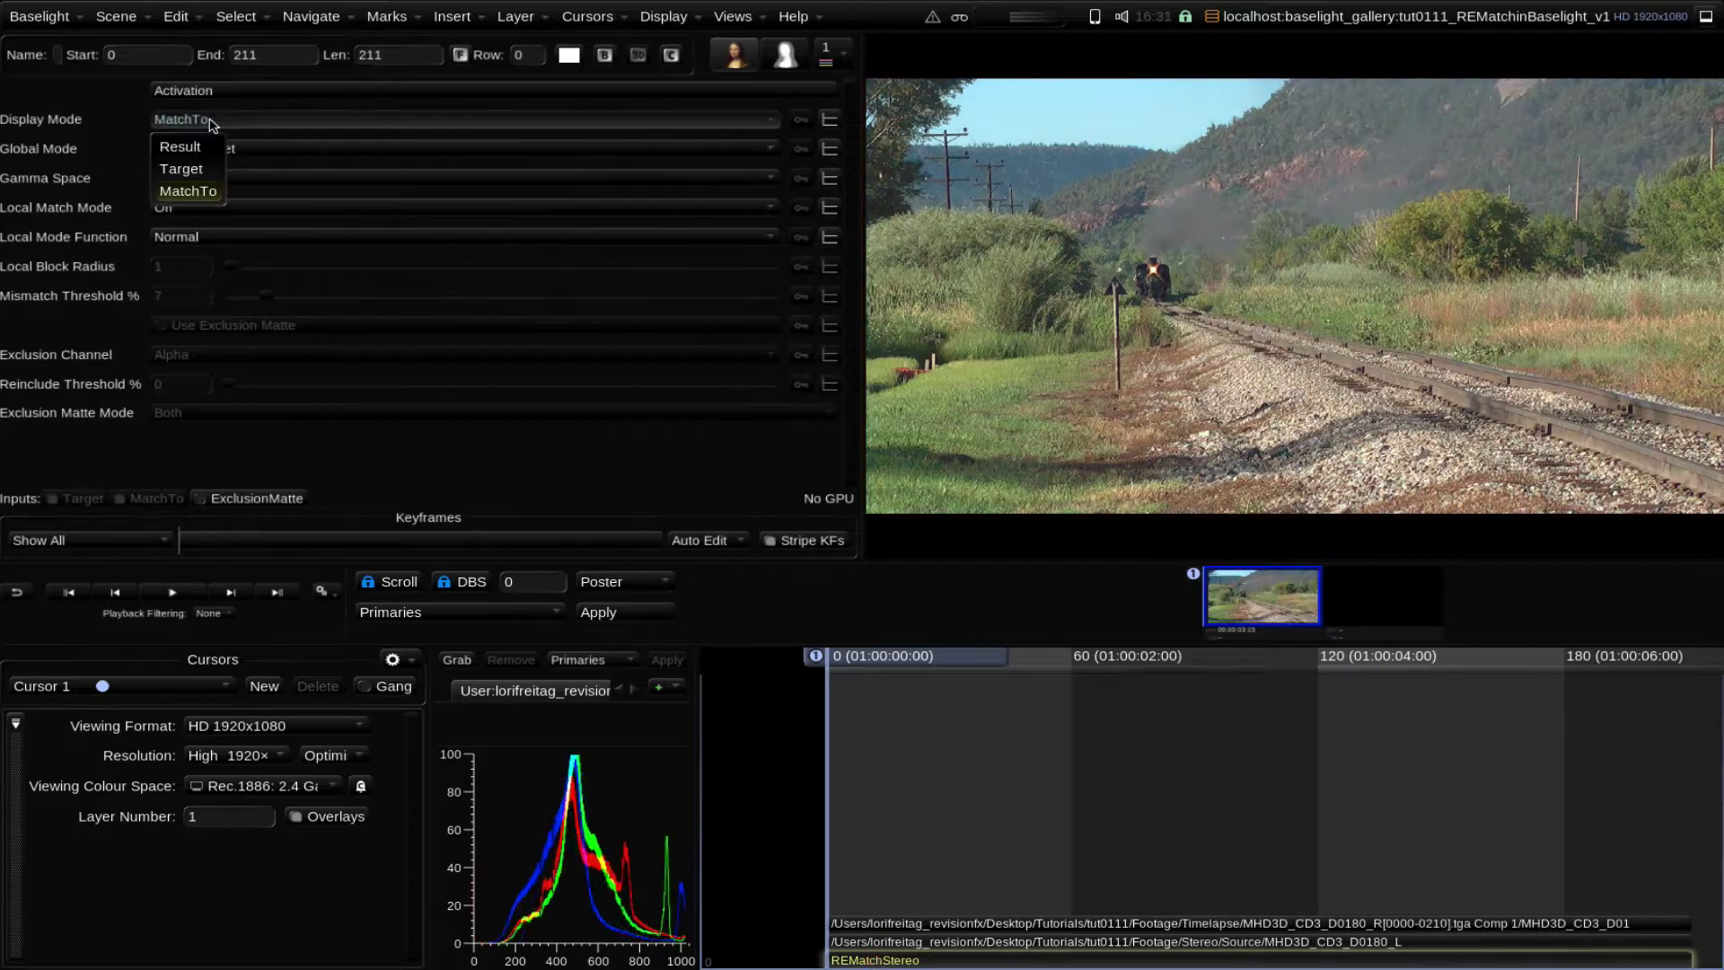
left_click(184, 169)
left_click(225, 120)
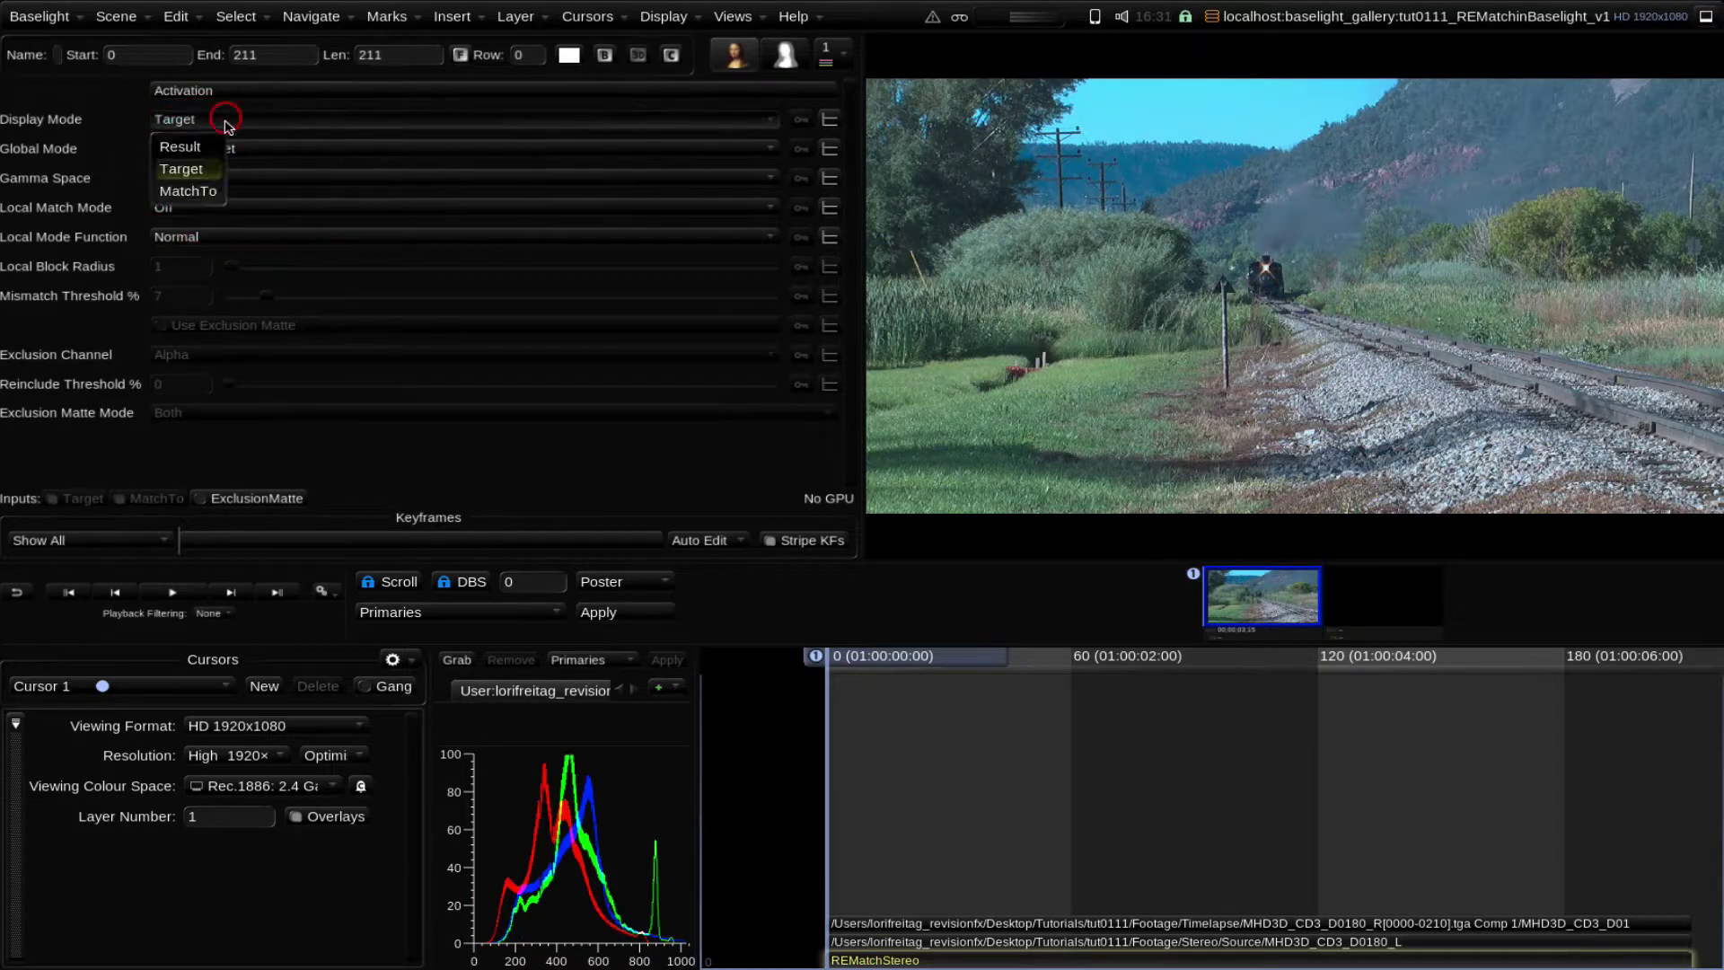
left_click(180, 146)
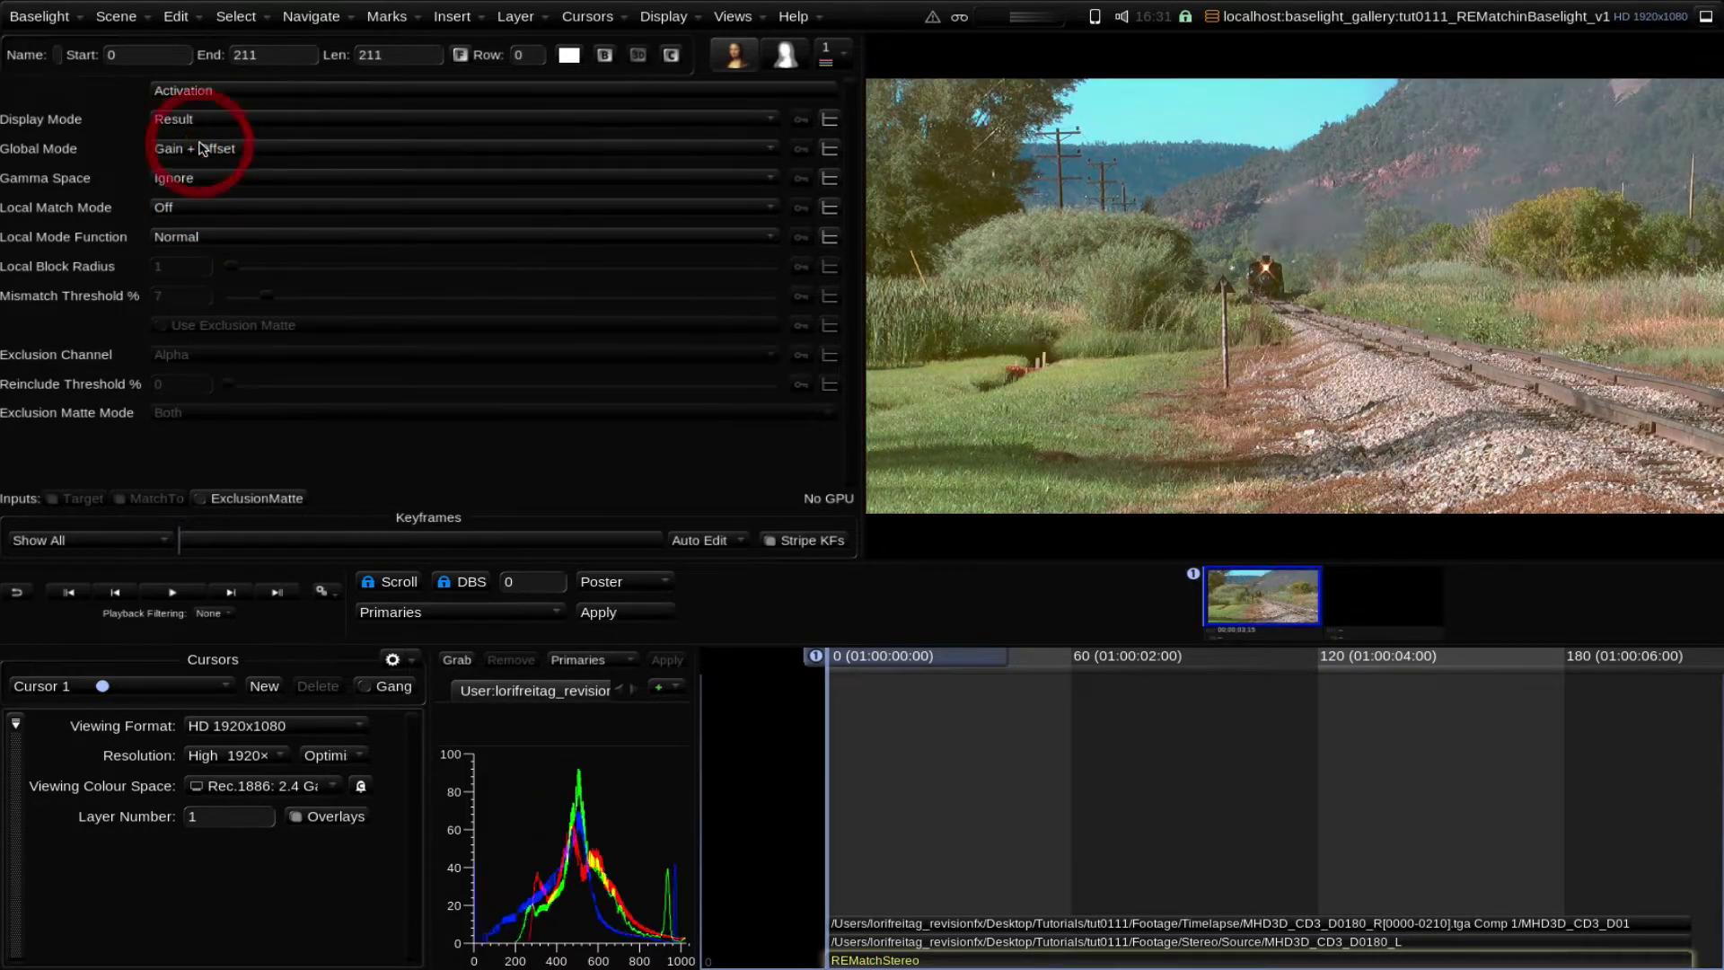
left_click(267, 152)
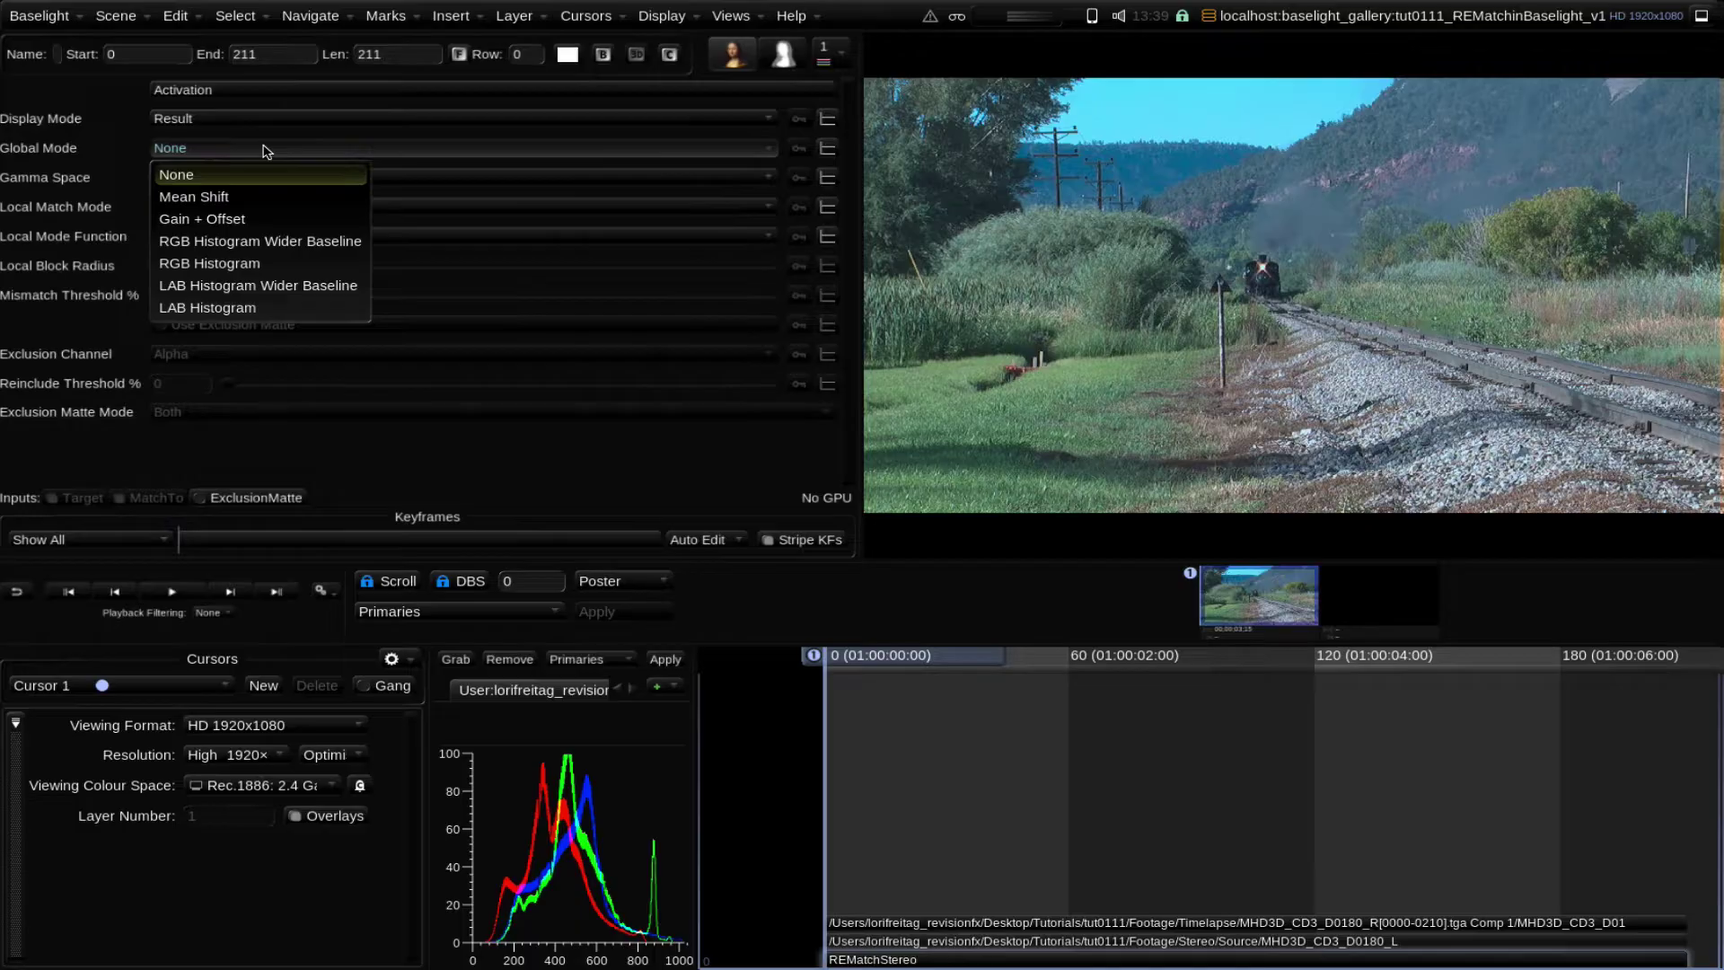
left_click(238, 310)
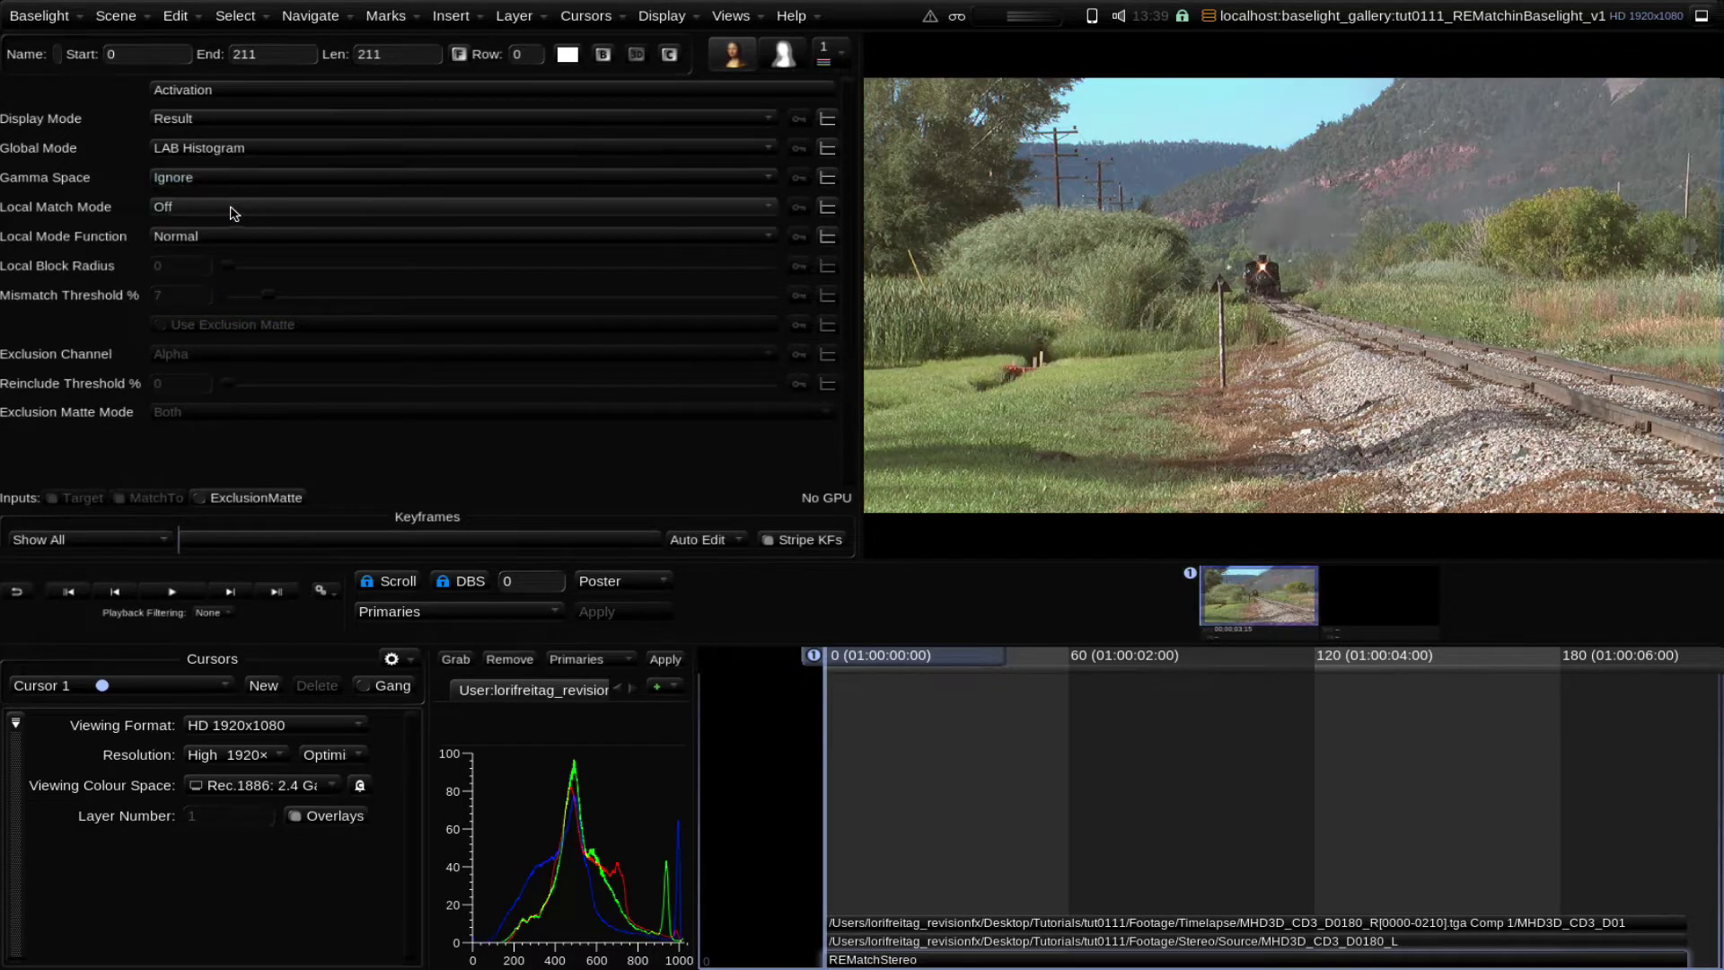
left_click(235, 209)
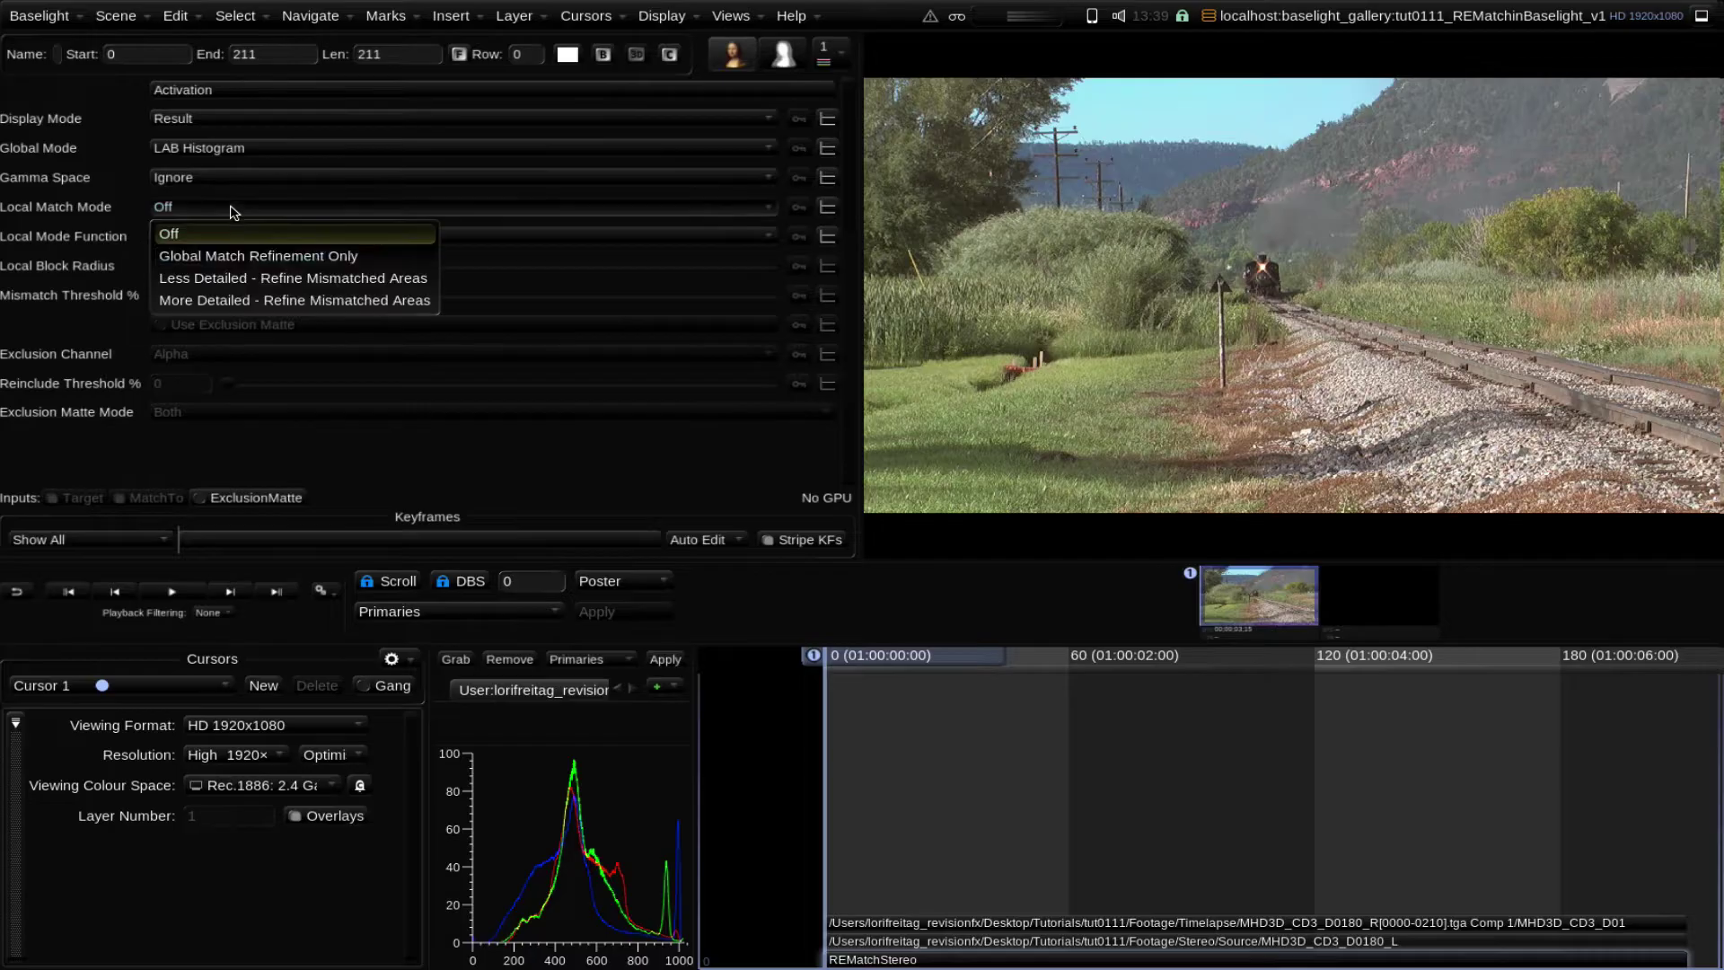
Step: Choose 'Less Detailed - Refine Mismatched Areas' as the REMatchStereo Local Match Mode
left_click(241, 280)
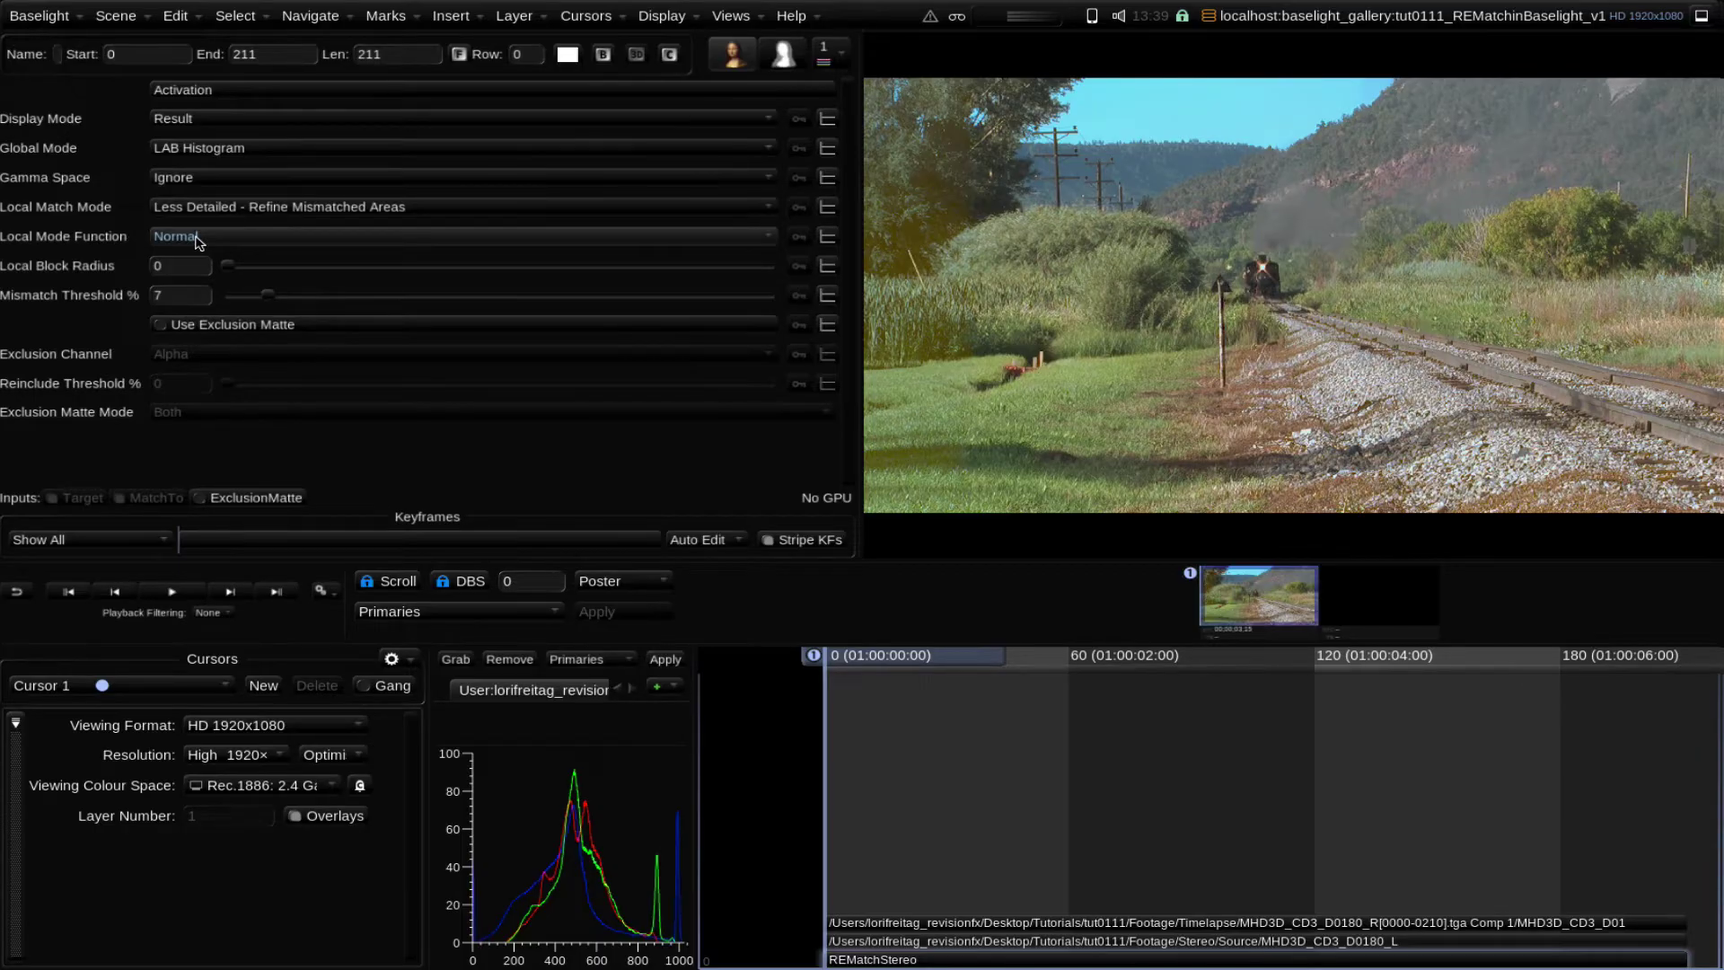
Step: Show mismatch in the red channel, with Local Block Radius 2 and Mismatch Threshold 23
left_click(198, 239)
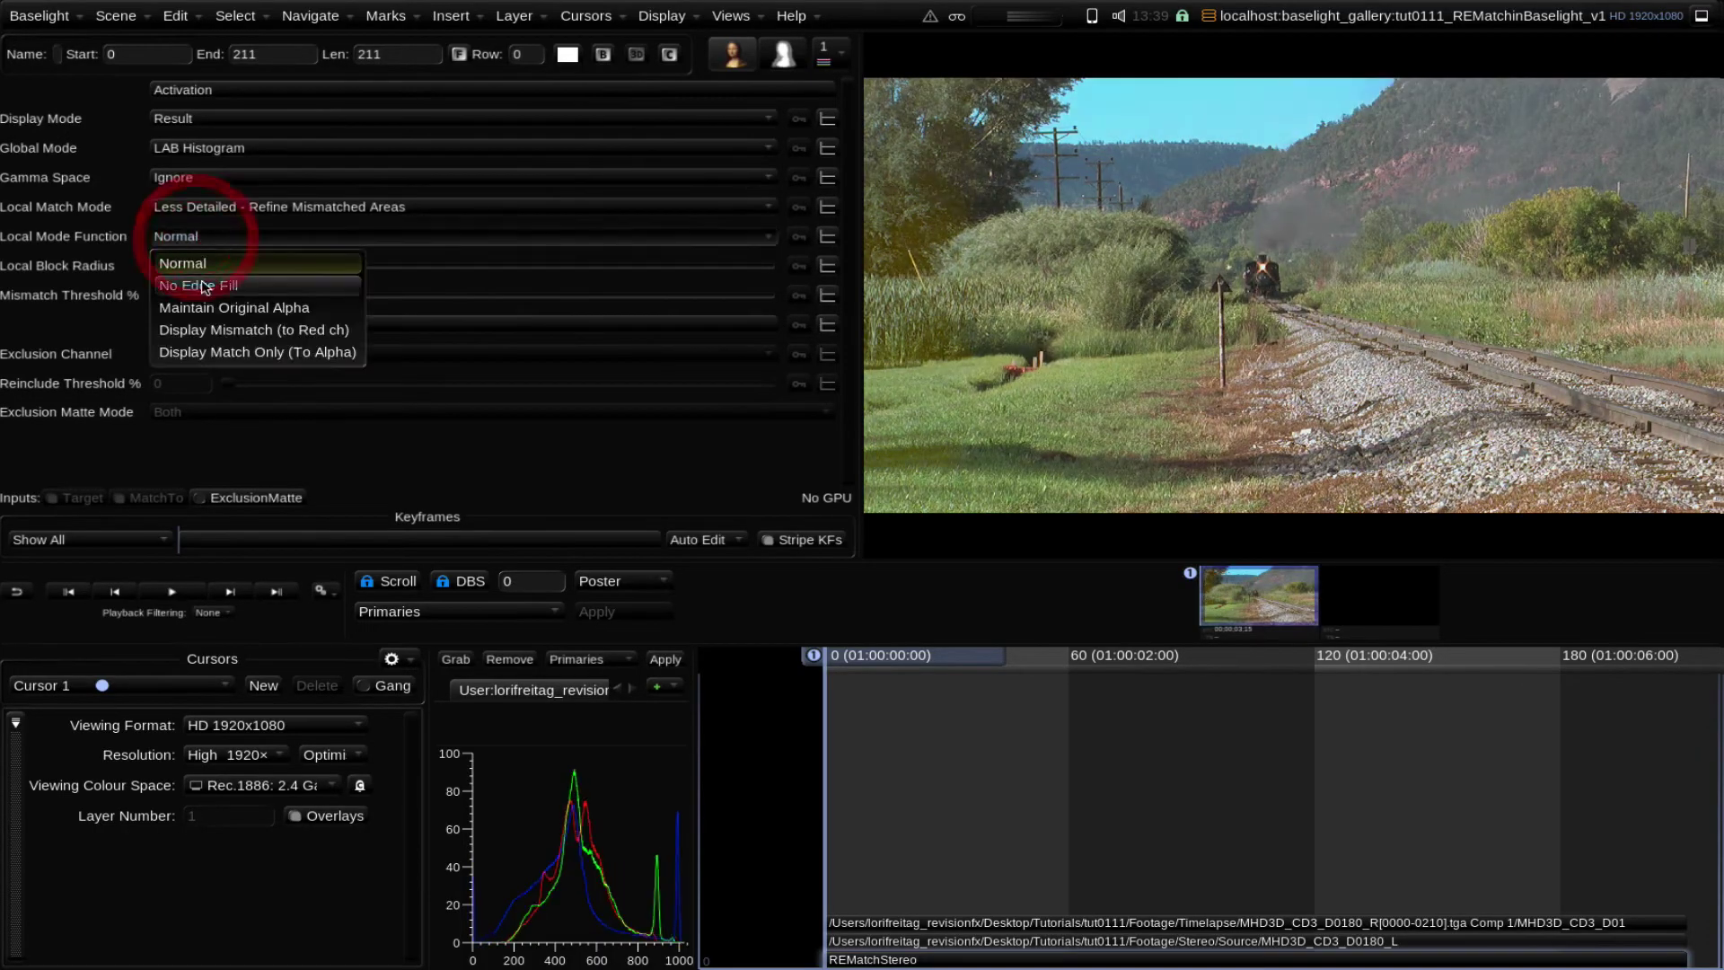
left_click(217, 329)
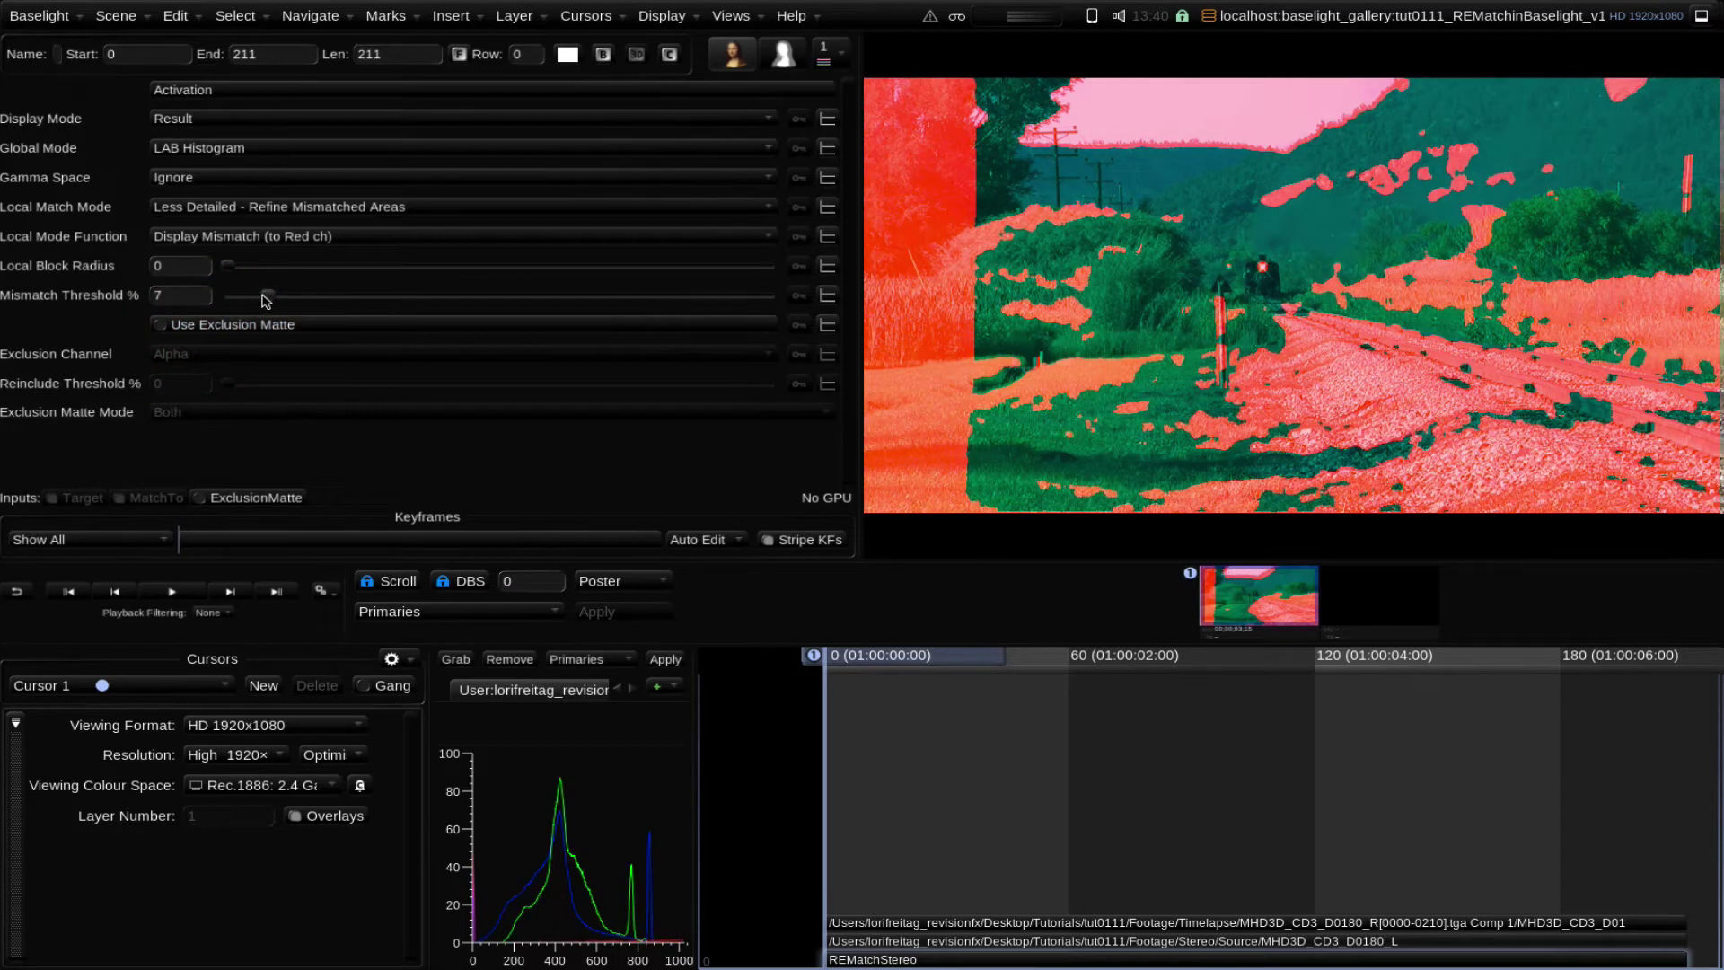
left_click_drag(228, 267, 238, 274)
left_click_drag(269, 299, 353, 298)
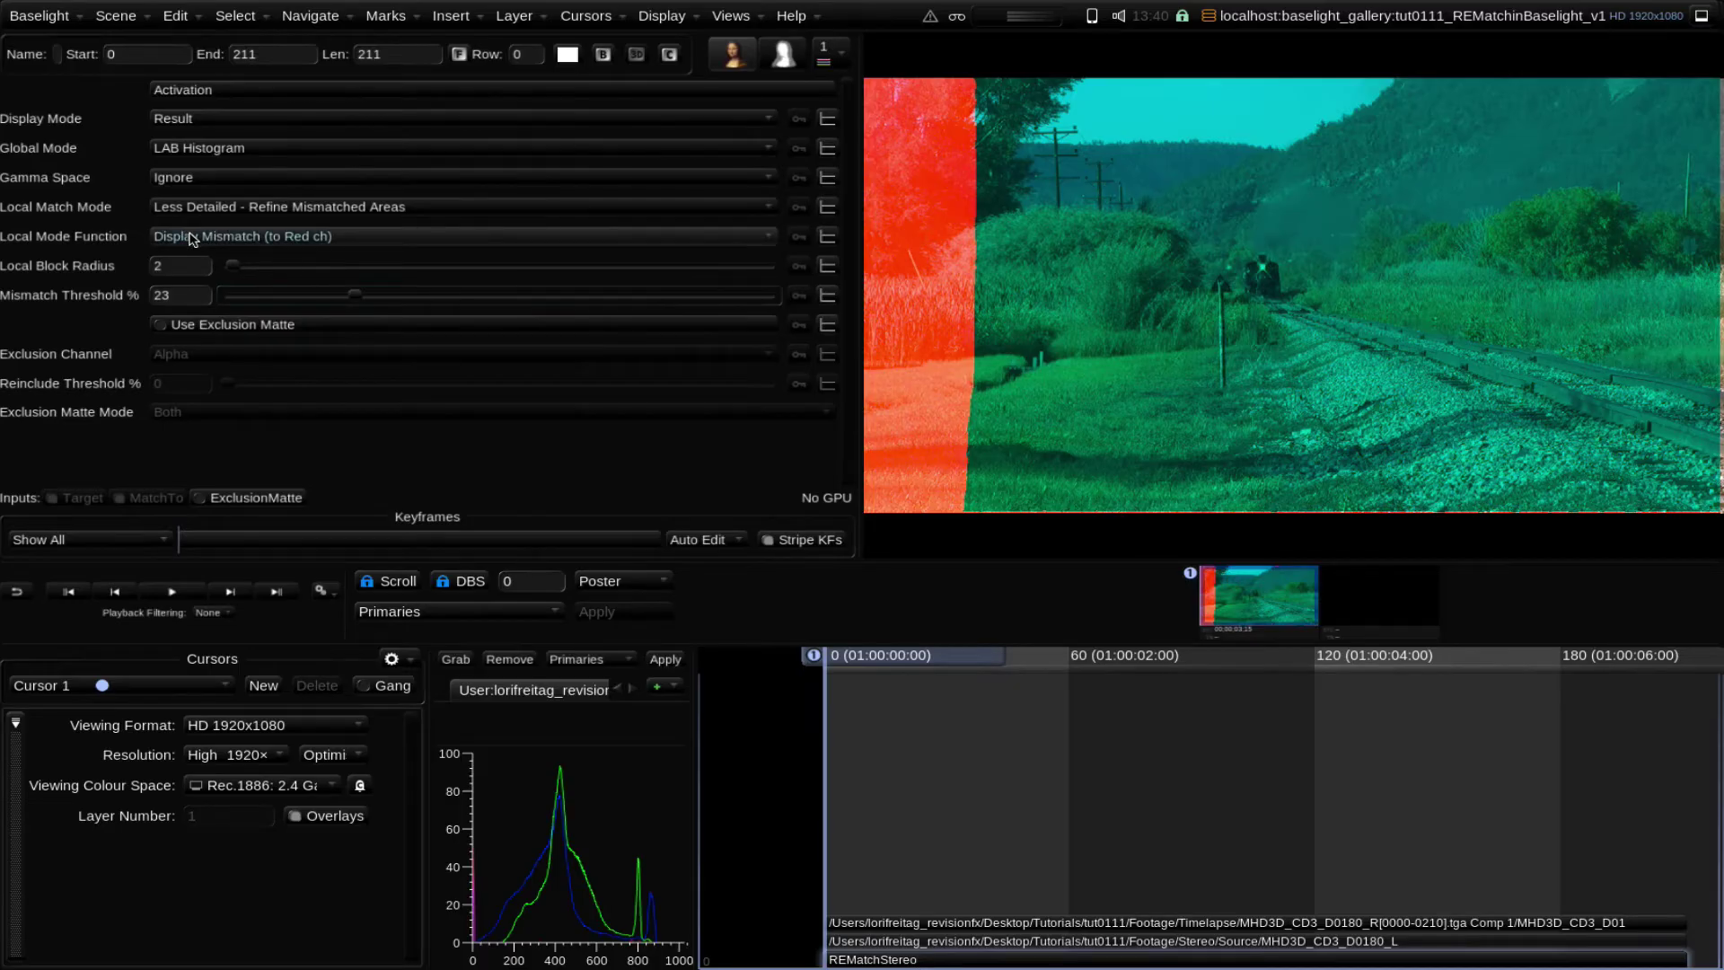
Step: Switch Local Mode Function back to Normal to view the colour-matched train shot
left_click(191, 238)
left_click(196, 259)
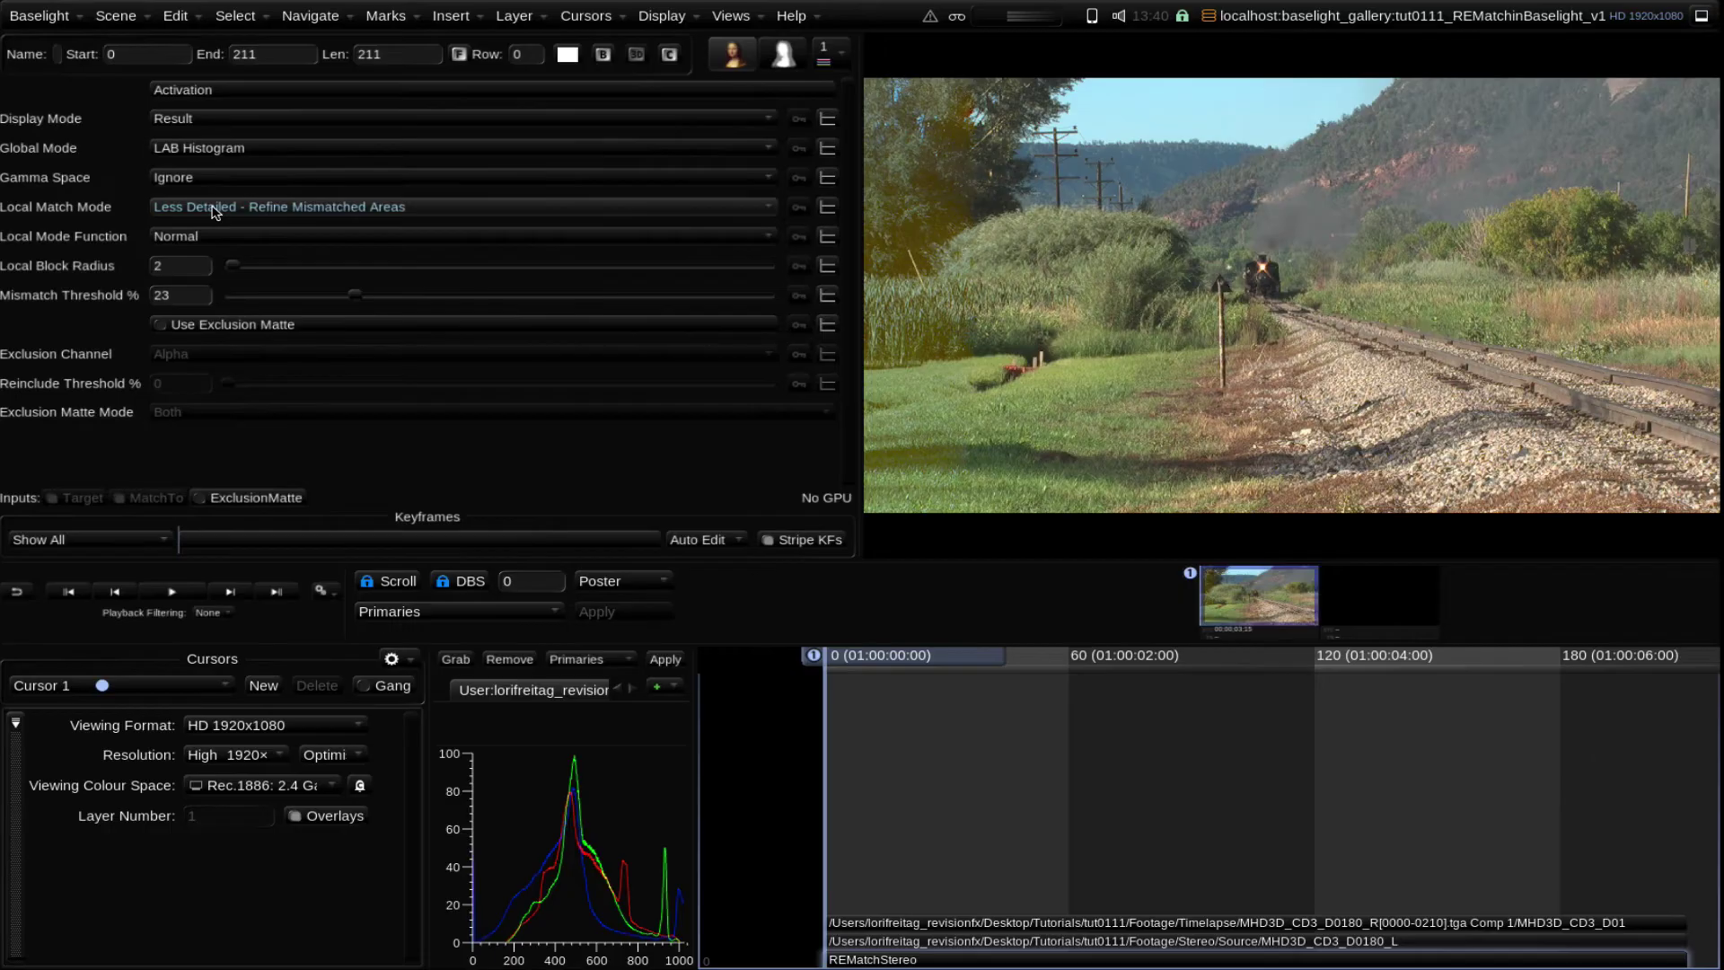
left_click(215, 210)
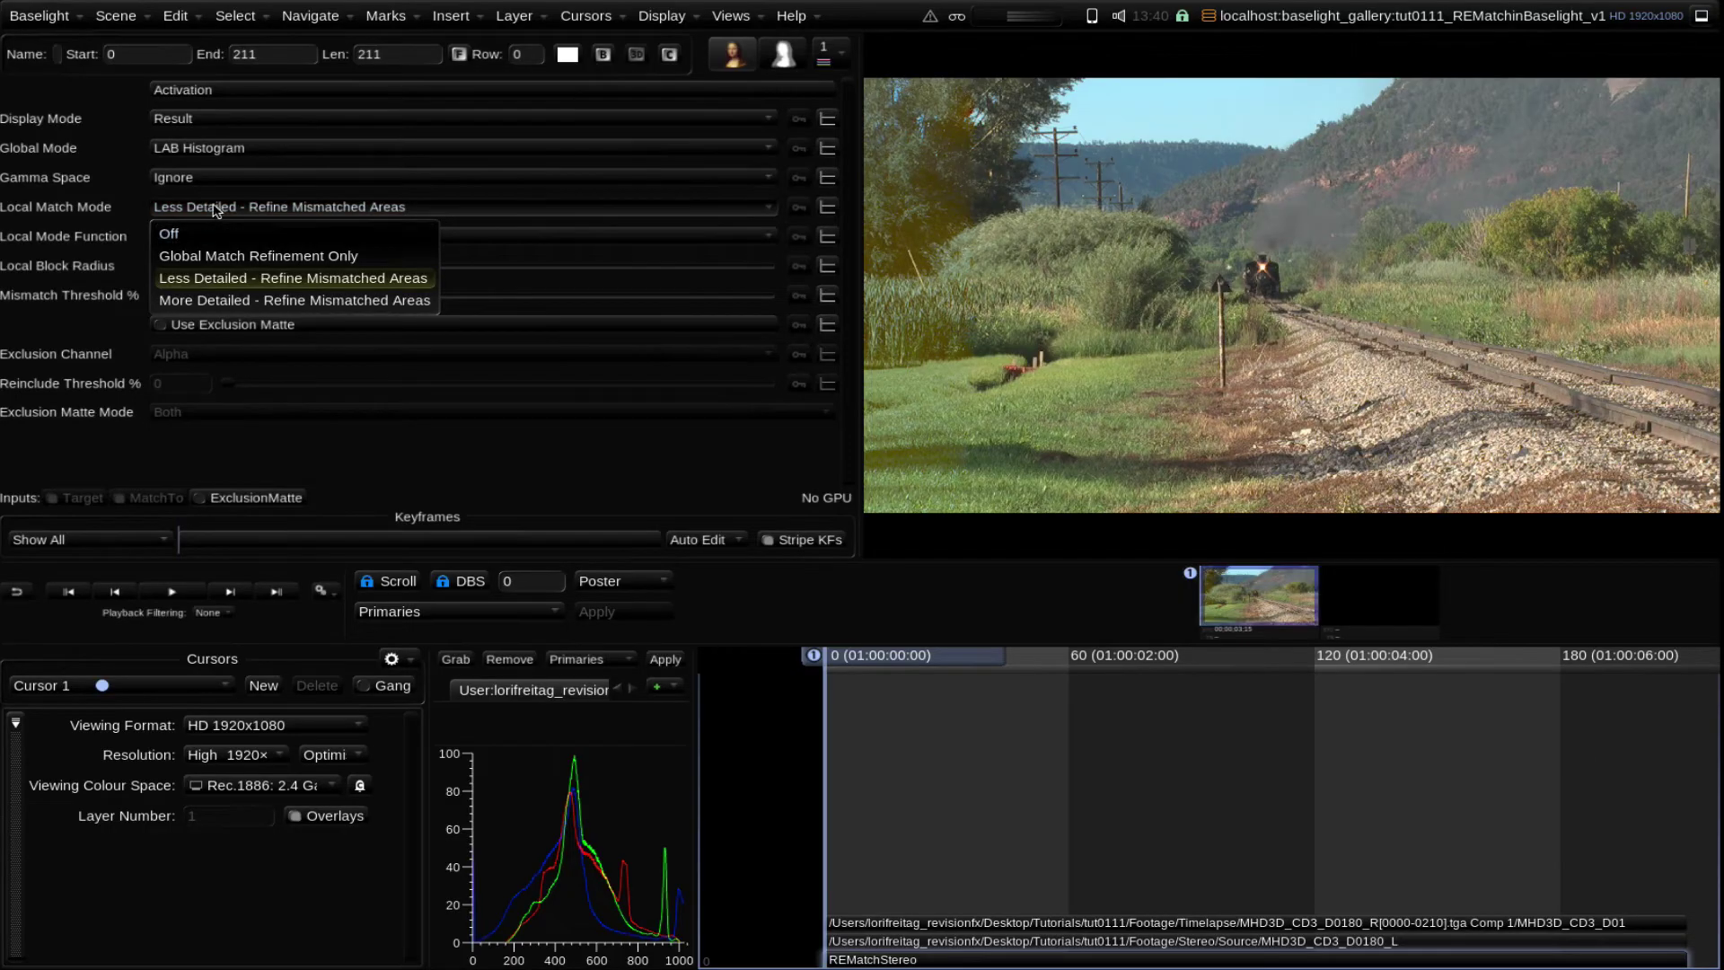